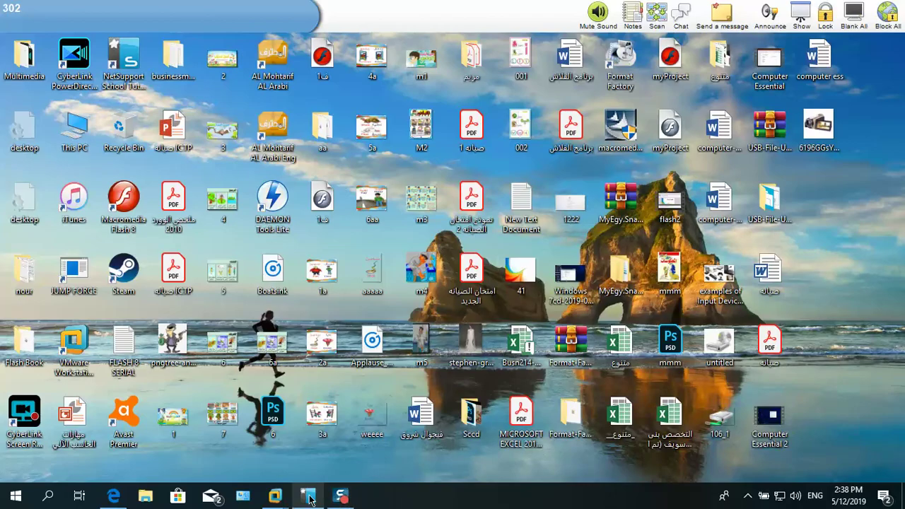
Switch to NetSupport School and start showing the teacher's desktop to all students
left_click(339, 496)
left_click(198, 65)
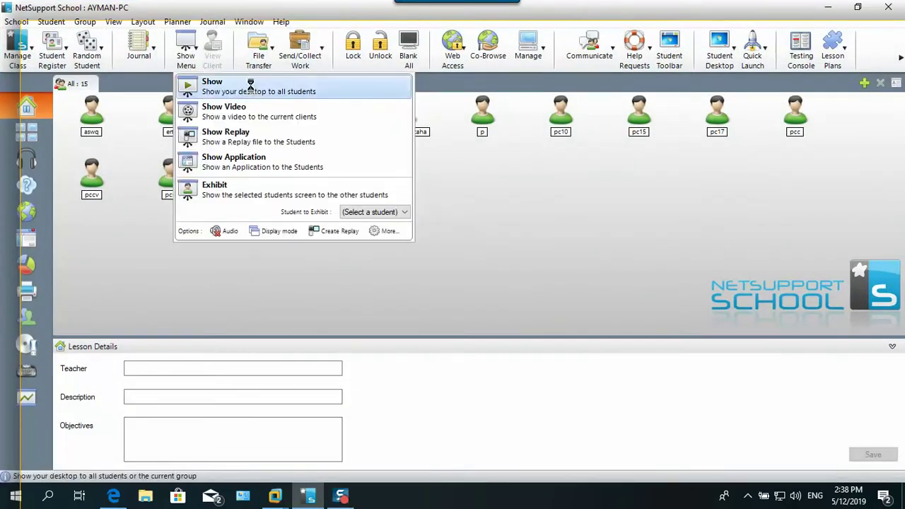
left_click(198, 87)
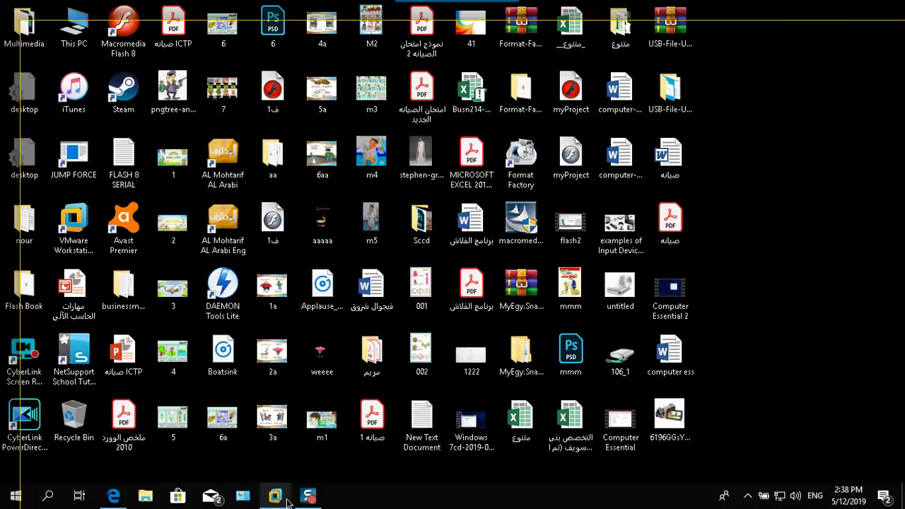
Switch to the Windows 7cd virtual machine and open Microsoft Word 2010
mouse_move(290, 502)
left_click(374, 390)
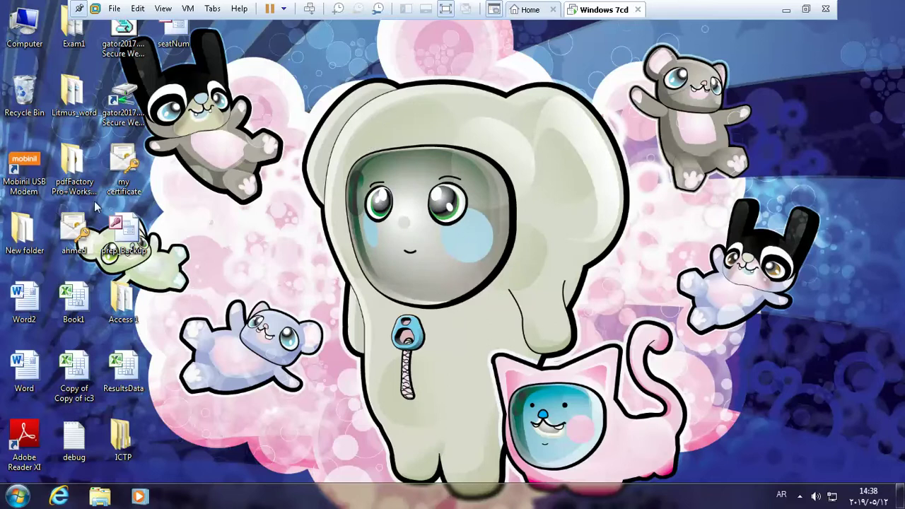
left_click(17, 496)
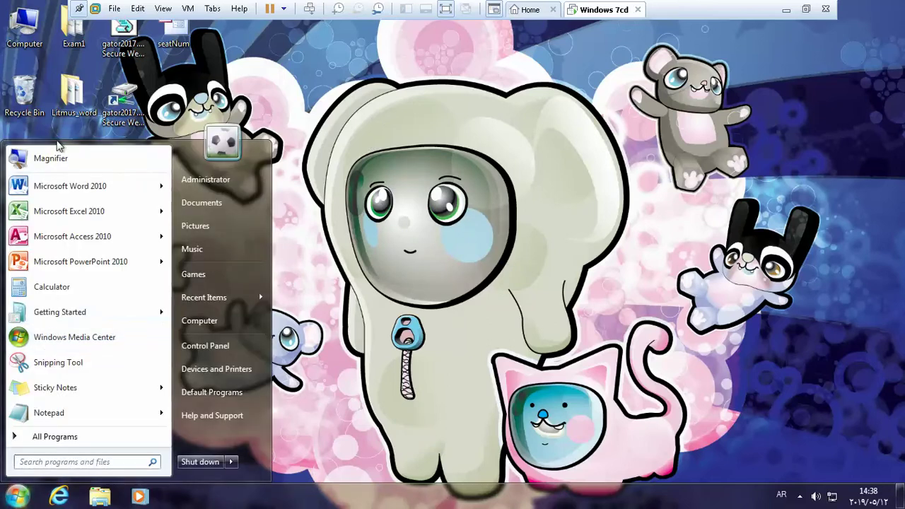
left_click(51, 189)
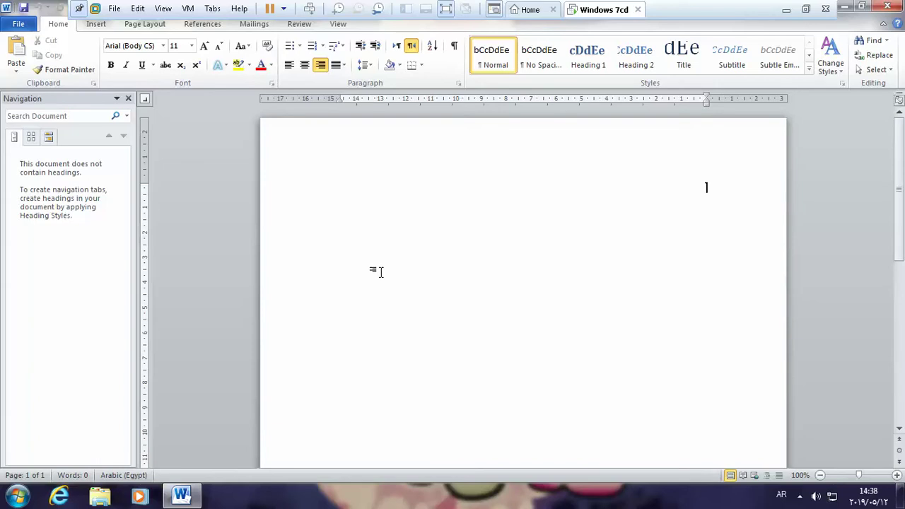
Change the input language to English and write Folder and Sub-Folder on separate lines of the blank document
key("alt+shift")
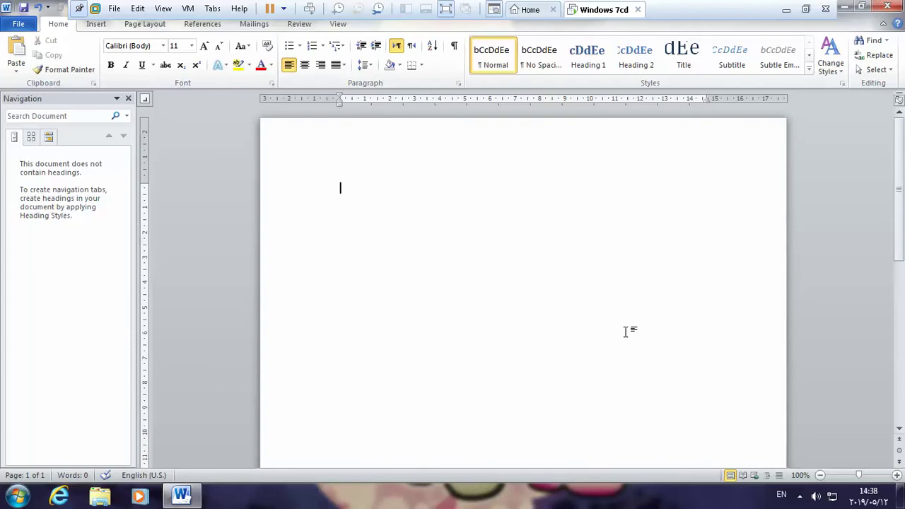
type("Folder")
key("Return")
type("SubFolder")
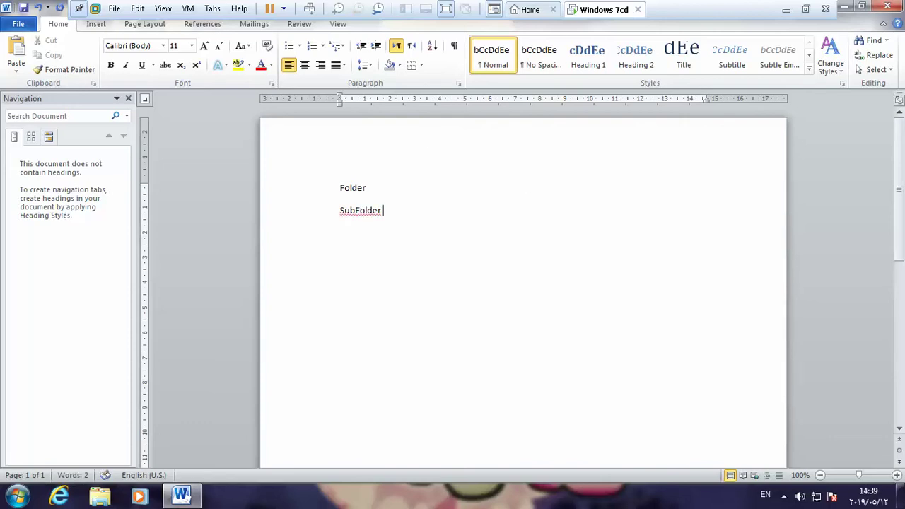
left_click(367, 210)
left_click(359, 210)
type("-")
left_click(384, 210)
key("Return")
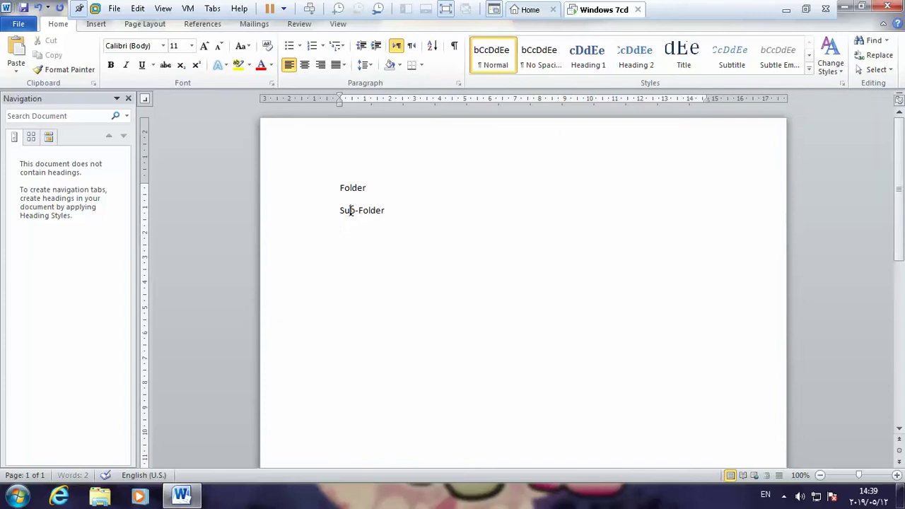
Make the Folder and Sub-Folder lines bold and set their font size to 16
left_click_drag(347, 209, 390, 240)
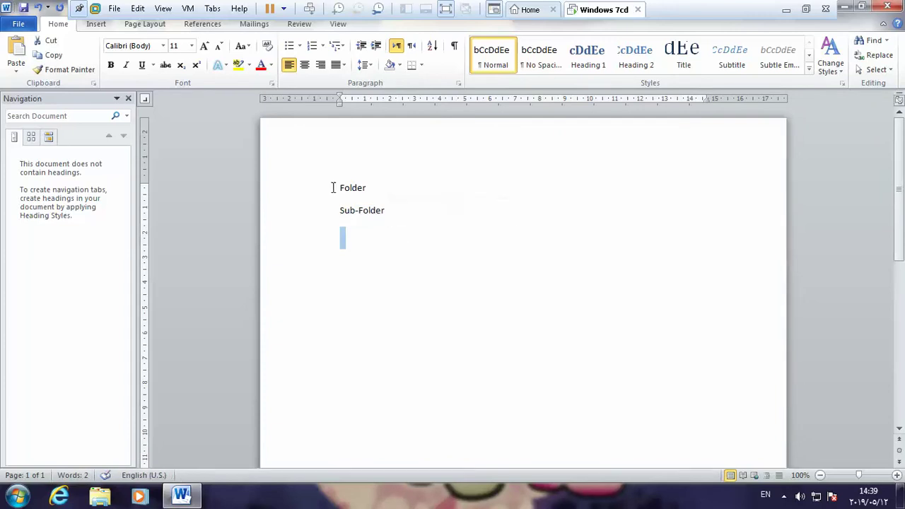
left_click_drag(333, 186, 375, 191)
left_click(379, 215, "shift")
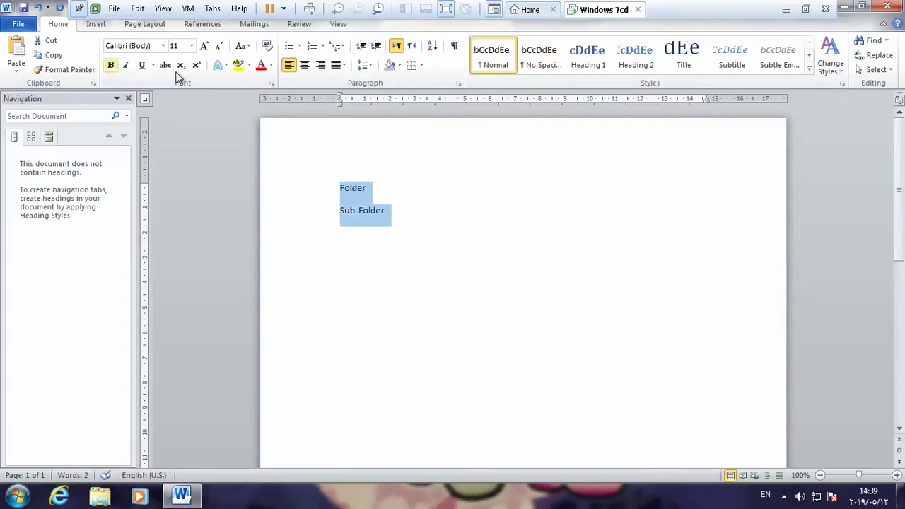
left_click(111, 65)
left_click(204, 46)
left_click(204, 46)
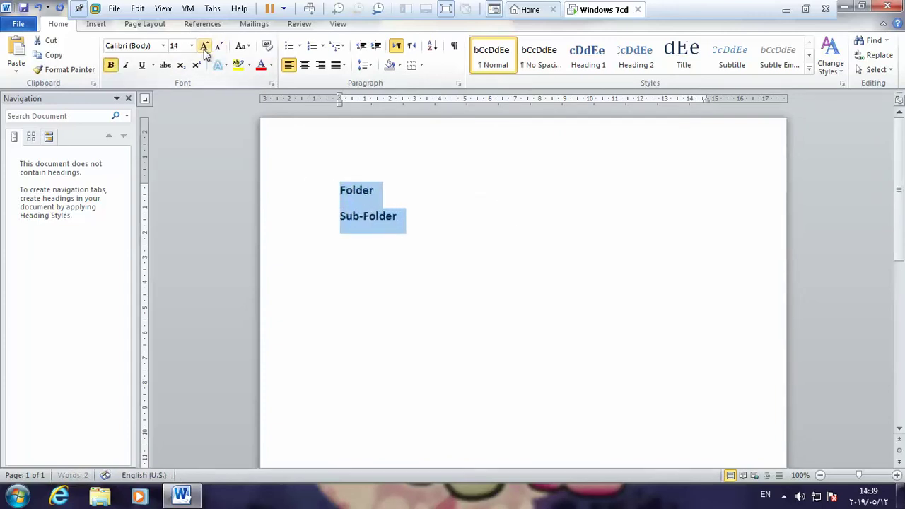
left_click(203, 46)
left_click(408, 235)
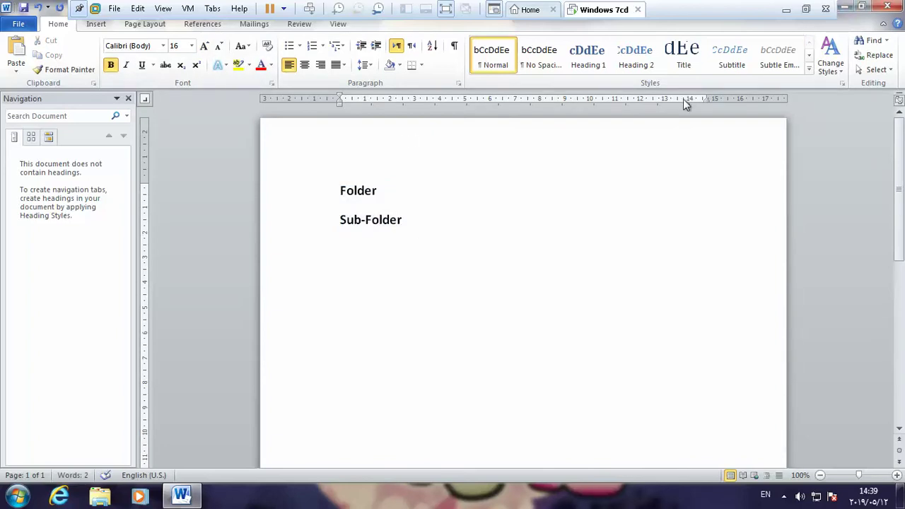
Minimize Word and create a new folder named ICDL on the virtual machine's desktop
left_click(845, 8)
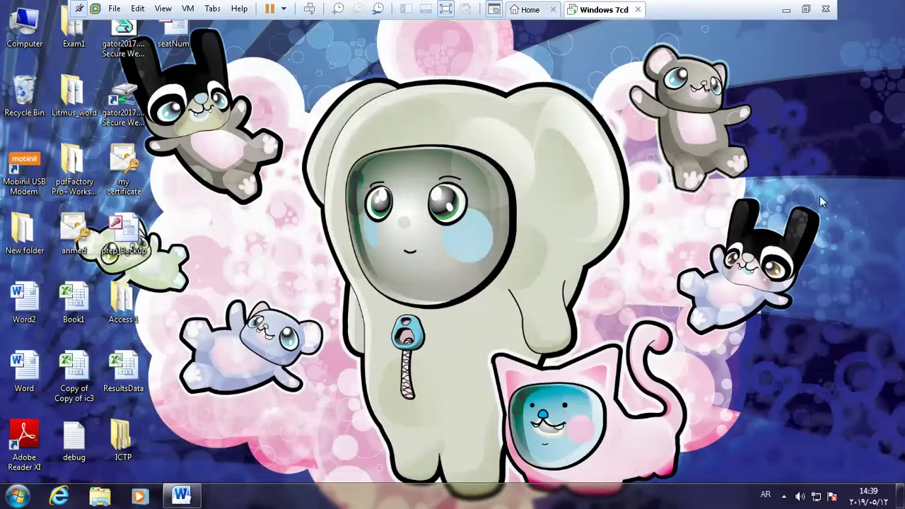
right_click(463, 148)
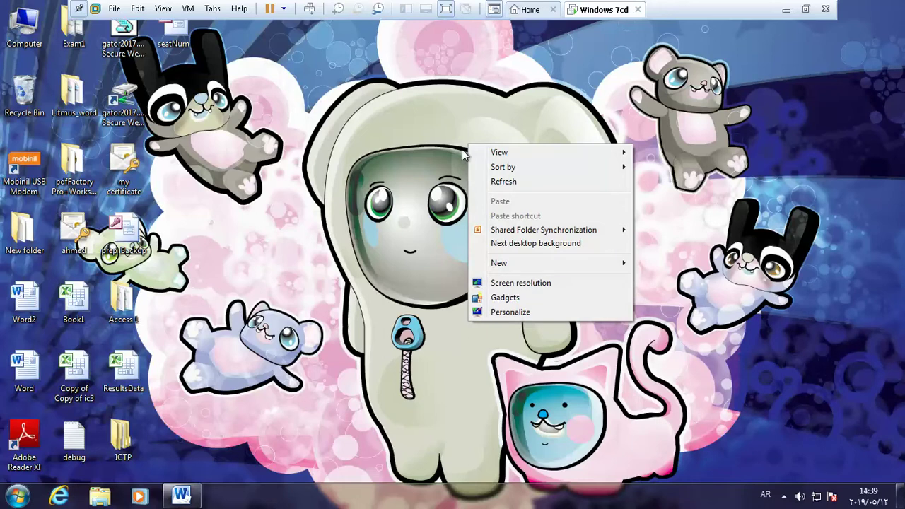
mouse_move(519, 267)
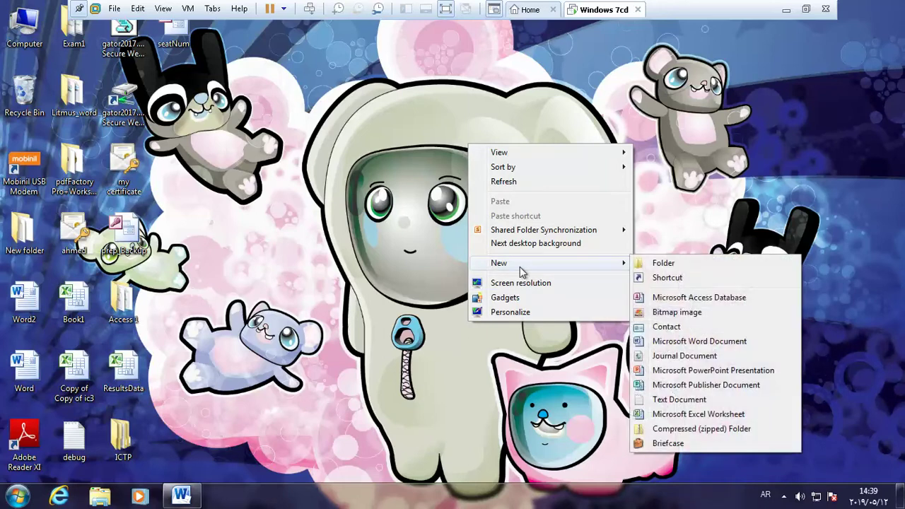
left_click(662, 267)
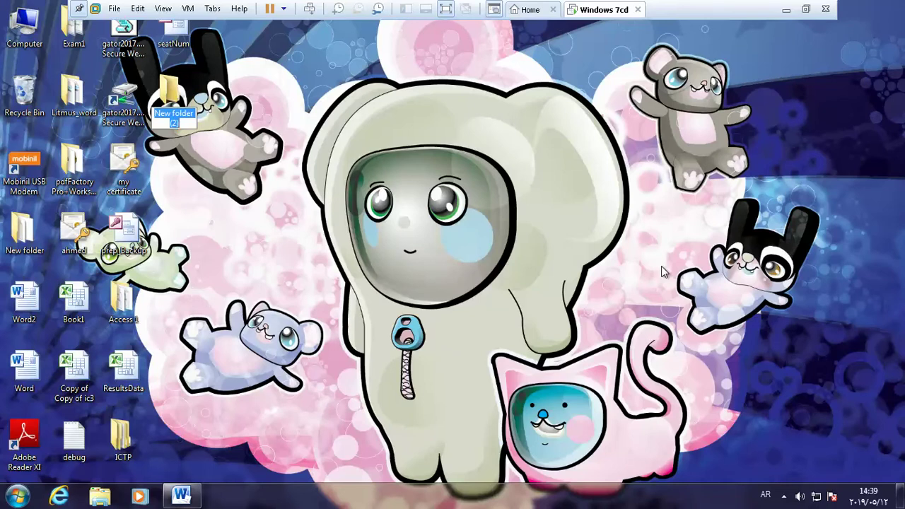
key("BackSpace")
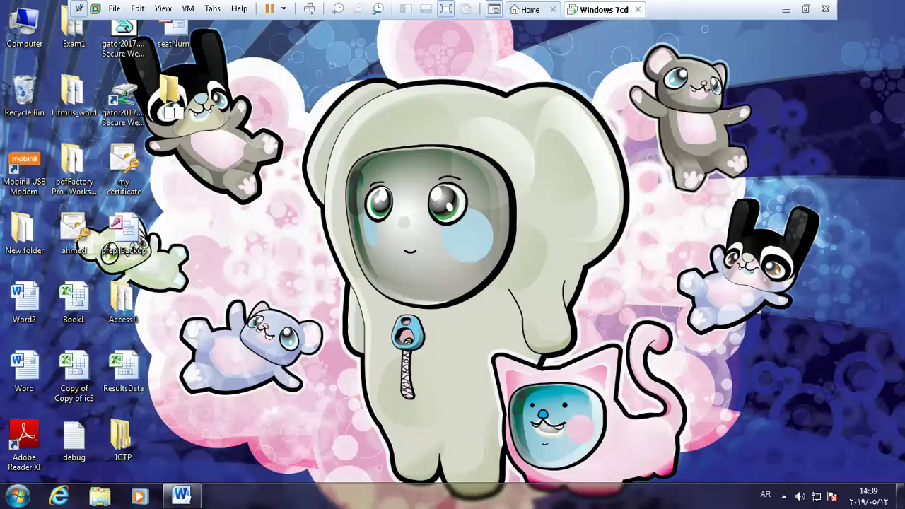
key("alt+shift")
type("ICDL")
key("Return")
Open the ICDL folder and create a subfolder named Computer inside it
key("Return")
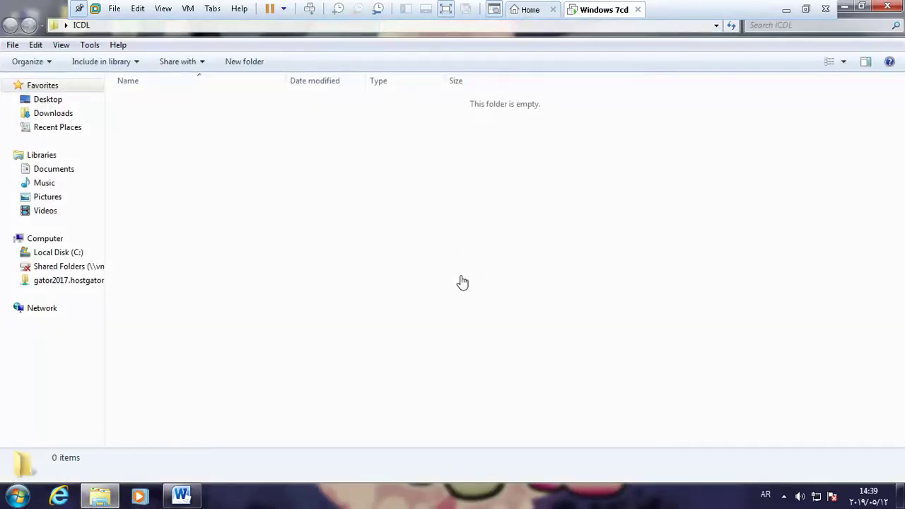
left_click(241, 63)
type("مق")
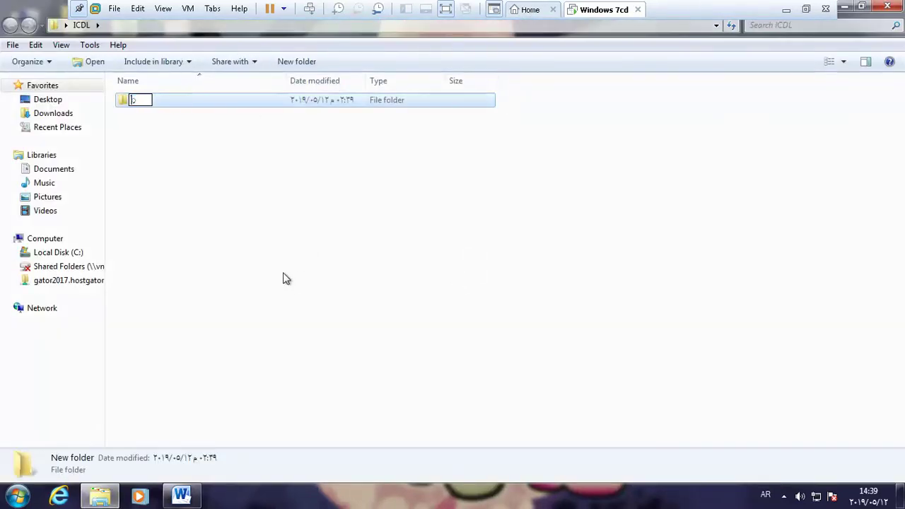
key("BackSpace")
key("BackSpace")
key("alt+shift")
type("Com")
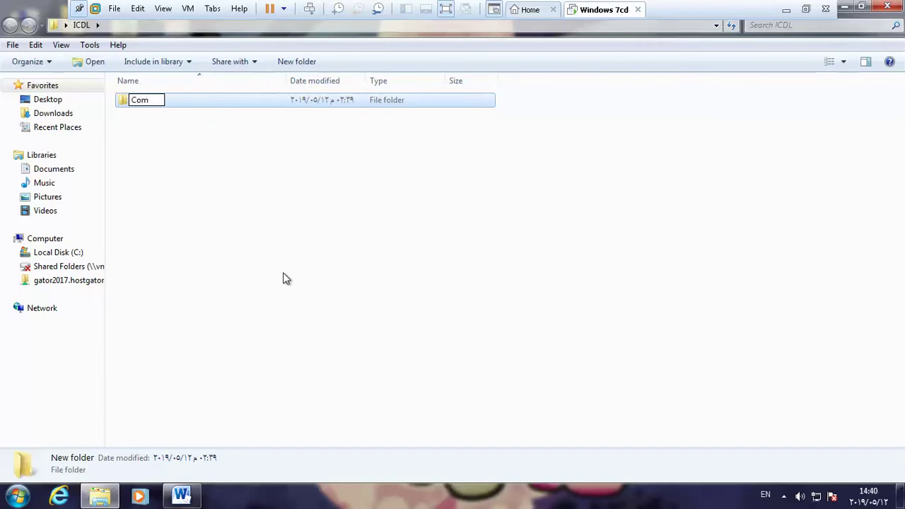
type("puter")
key("Return")
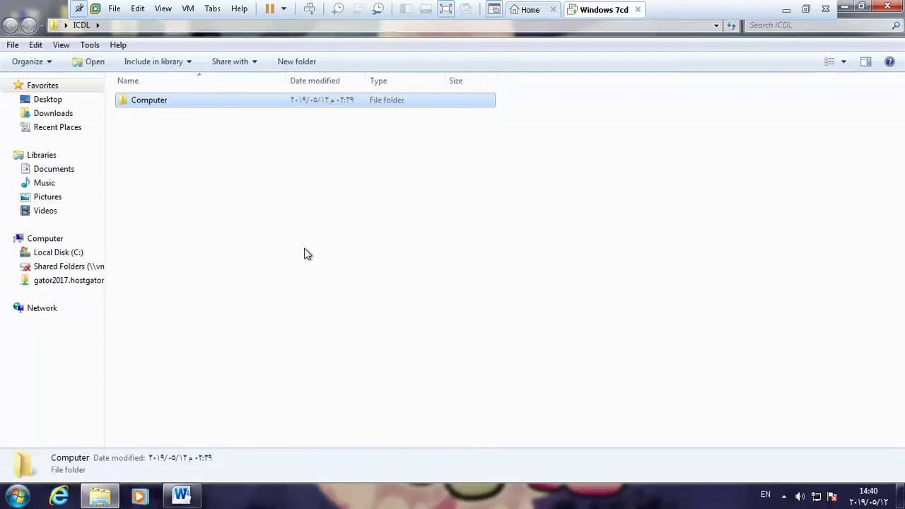
Rename the Computer subfolder as Computer E
right_click(141, 101)
left_click(177, 288)
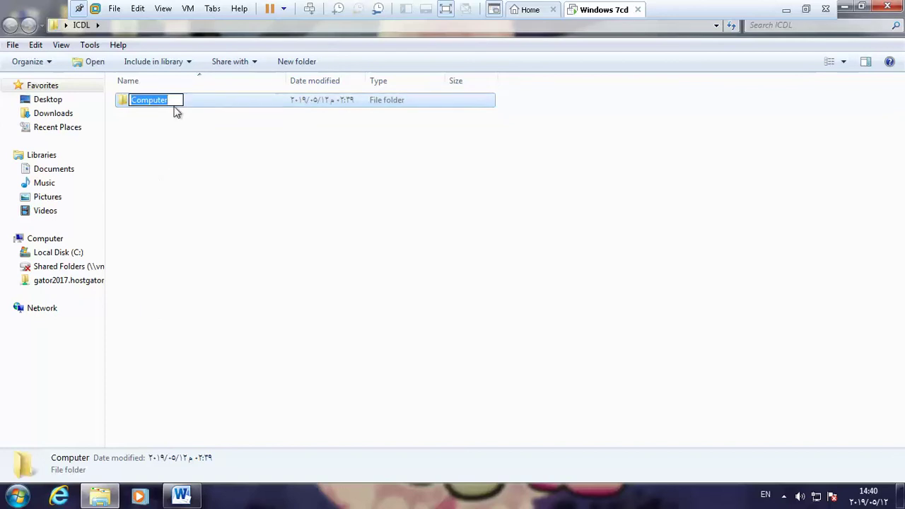
left_click(173, 100)
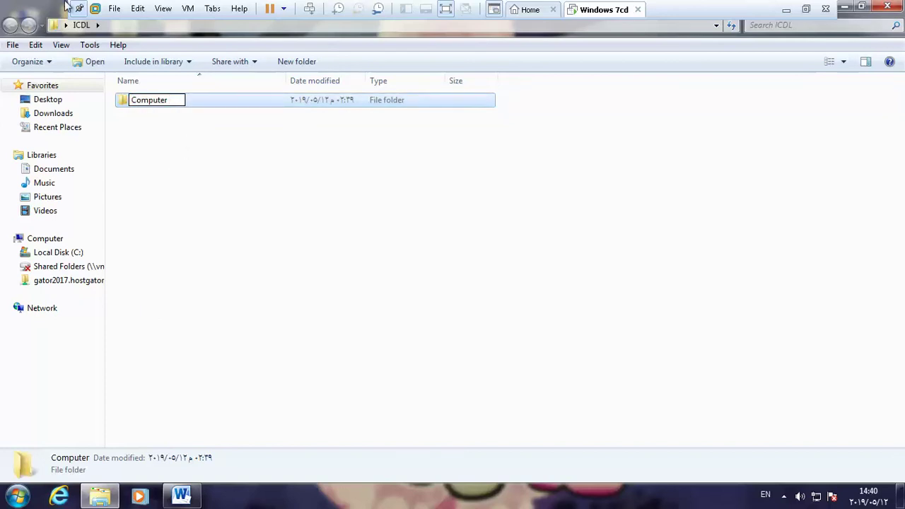
type("Es")
key("BackSpace")
key("Return")
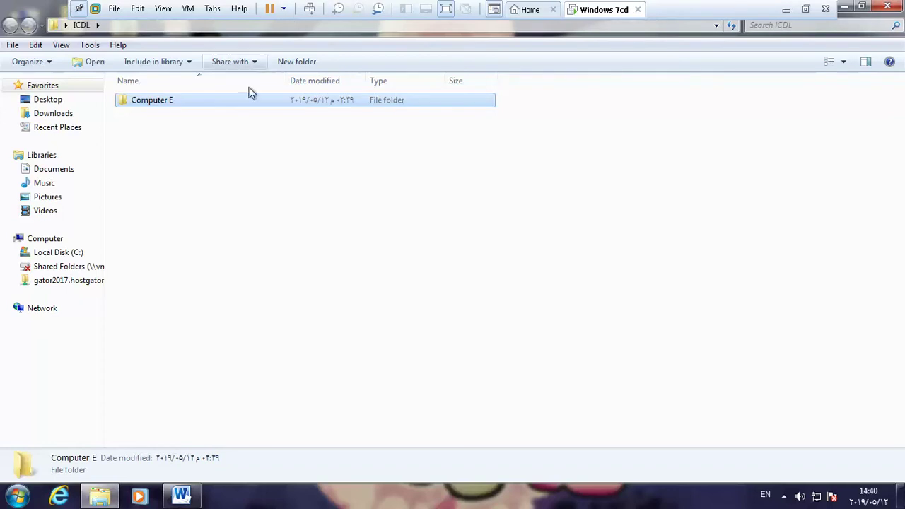
Start renaming the subfolder and change its name text to Computer Essential
right_click(164, 100)
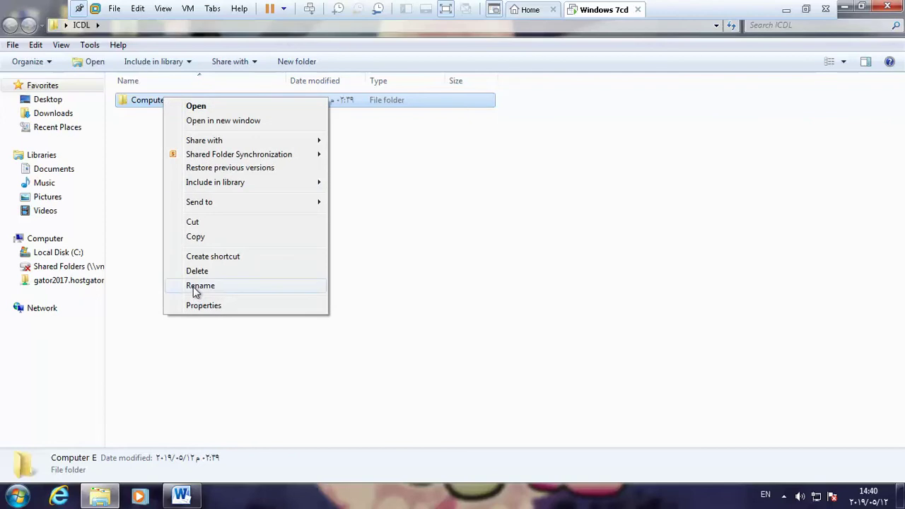
left_click(198, 286)
left_click(179, 99)
key("BackSpace")
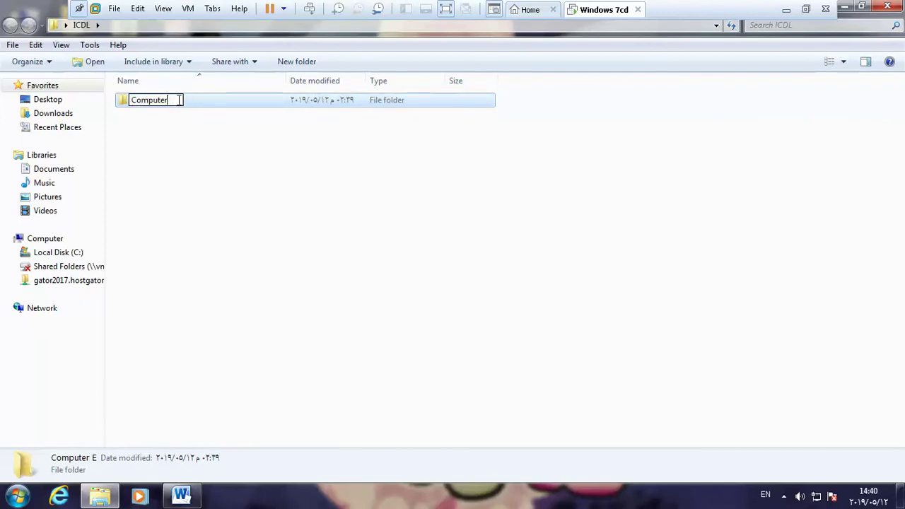
type("Essential")
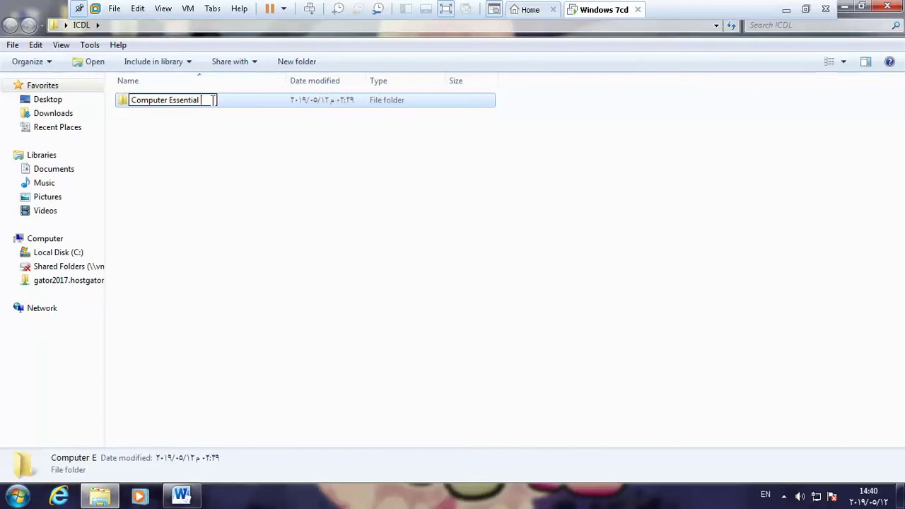
Remove the space between Computer and Essential in the subfolder name being edited
key("Left")
key("Left")
key("Left")
key("Left")
key("Left")
key("Left")
key("Left")
key("Left")
key("Left")
key("Left")
key("BackSpace")
Try an underscore and the characters %$# as separators between the two words, deleting each of them
type("_")
key("BackSpace")
type("%$#")
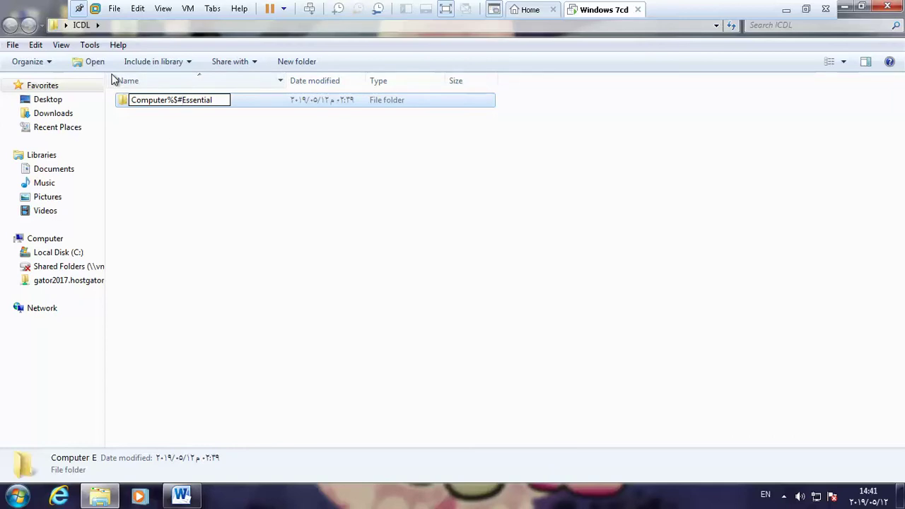
key("BackSpace")
key("BackSpace")
key("BackSpace")
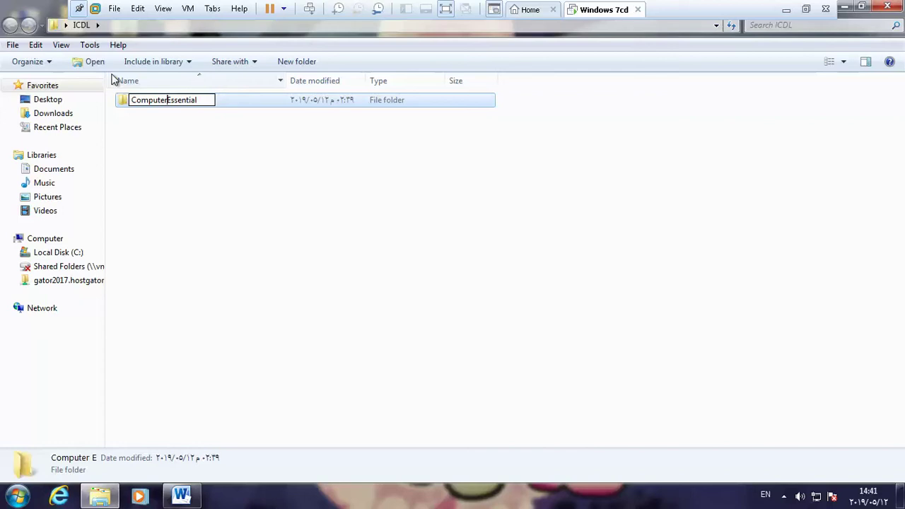
Insert an underscore between the two words and apply the subfolder name Computer_Essential
type("_")
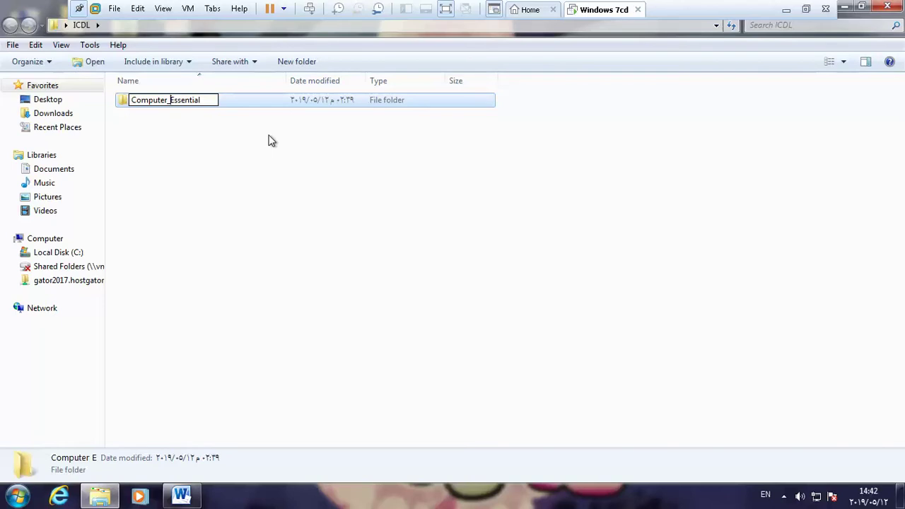
key("Return")
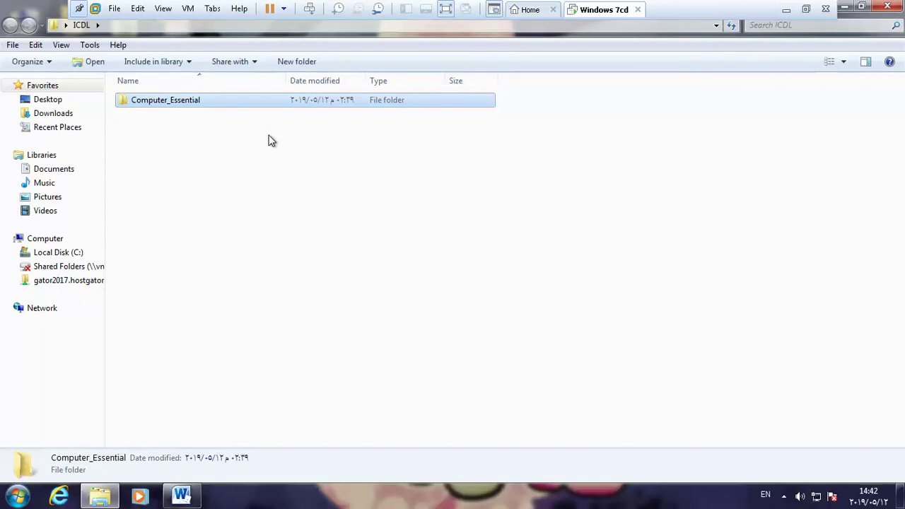
right_click(191, 105)
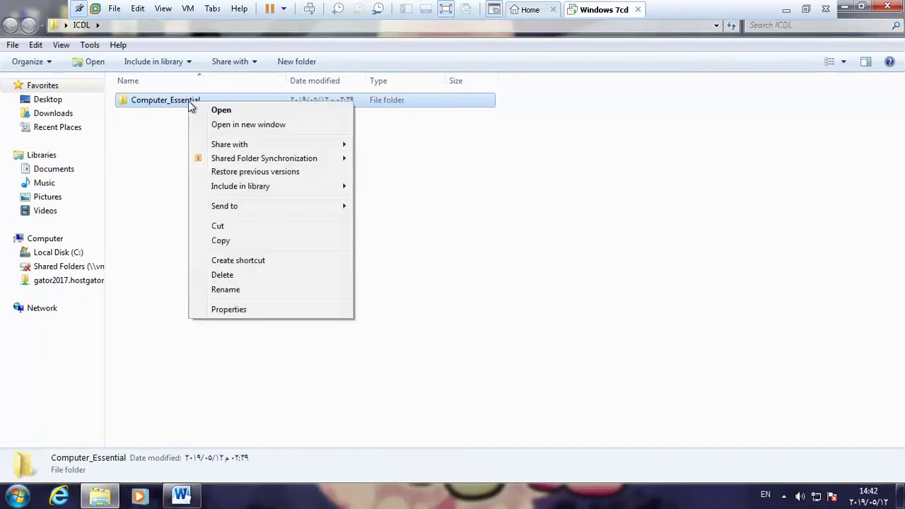
left_click(246, 294)
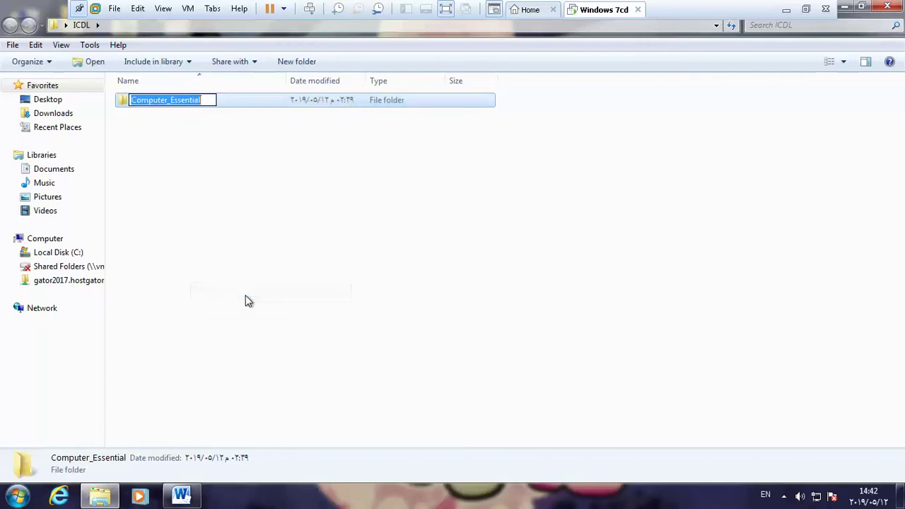
key("Return")
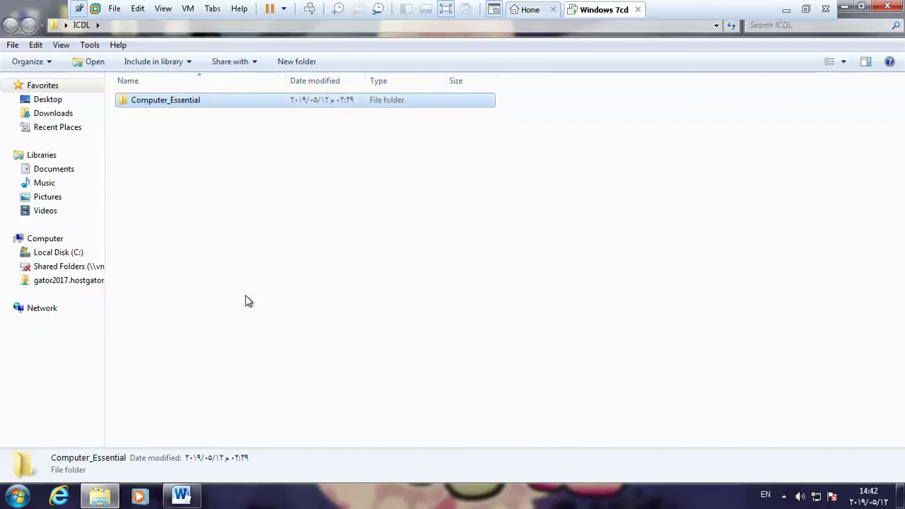
right_click(189, 107)
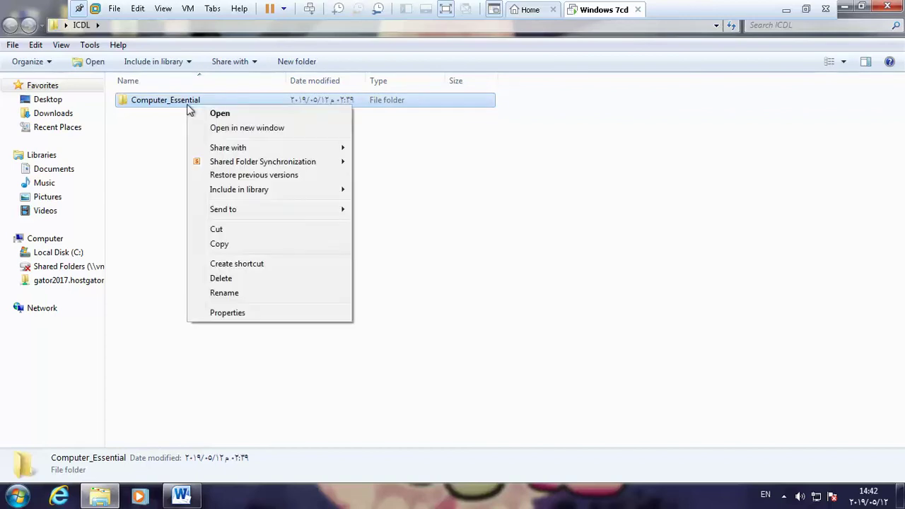
left_click(253, 298)
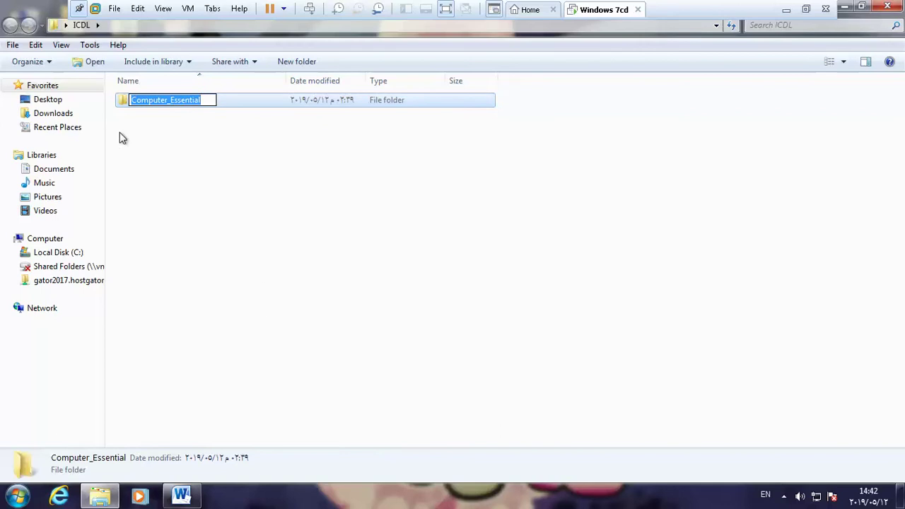
left_click(162, 123)
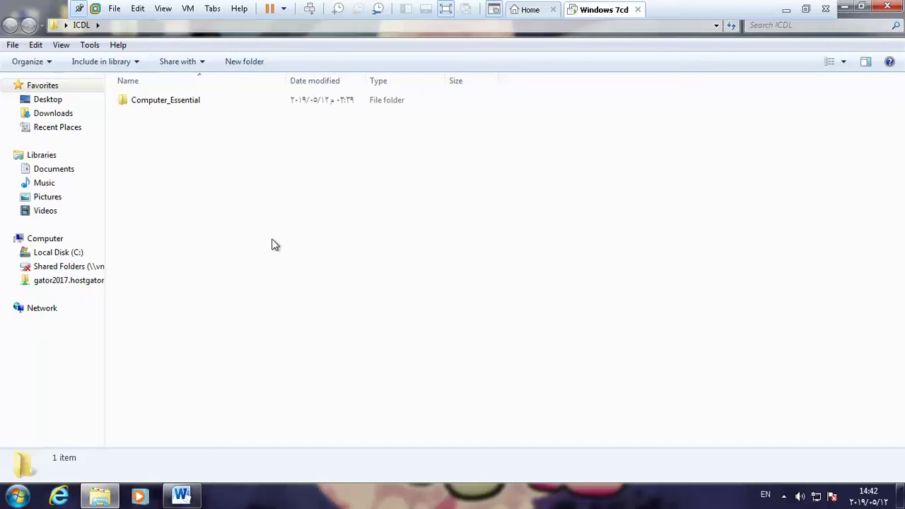
Leave the virtual machine to bring up the NetSupport School console on the host, and return to the Windows 7cd virtual machine
left_click(785, 10)
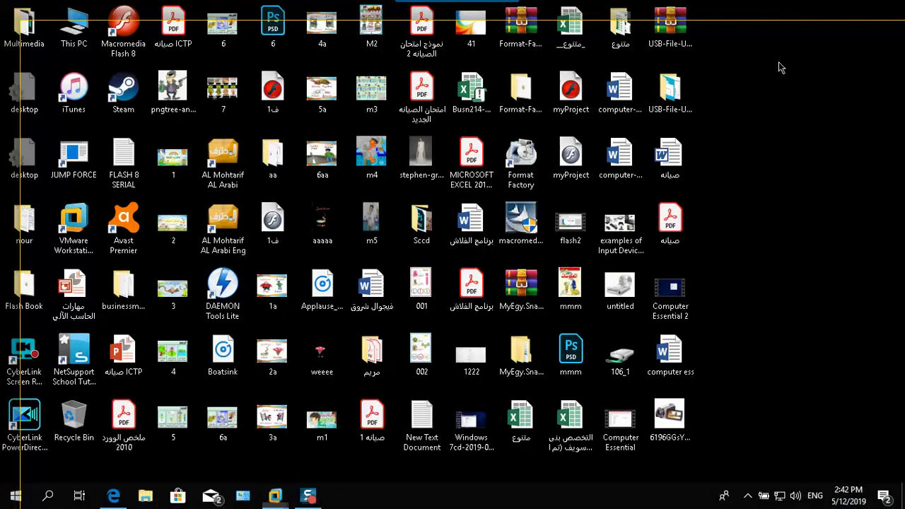
left_click(746, 496)
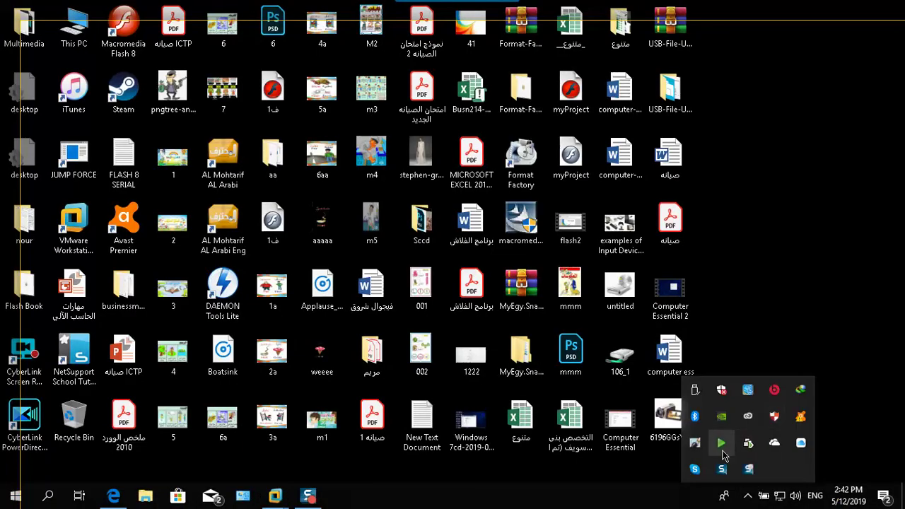
left_click(746, 495)
left_click(744, 499)
right_click(721, 442)
left_click(750, 375)
left_click(747, 495)
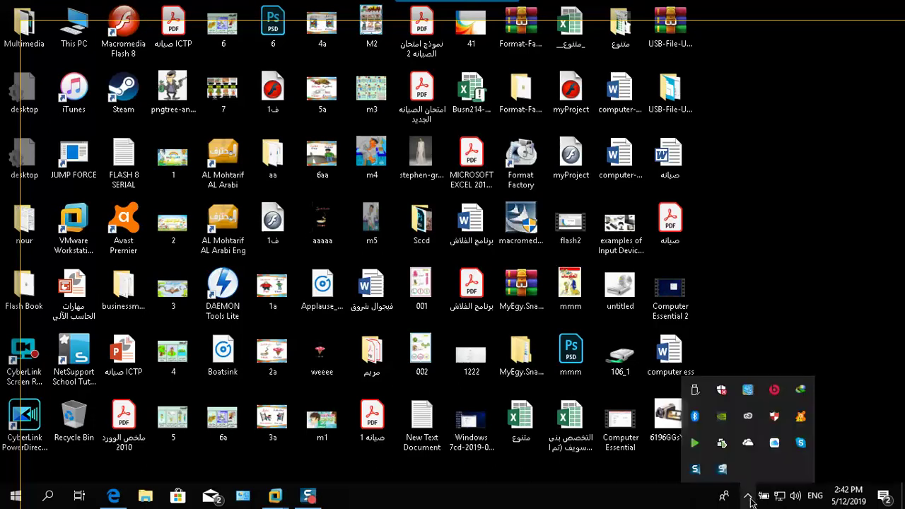
left_click(739, 467)
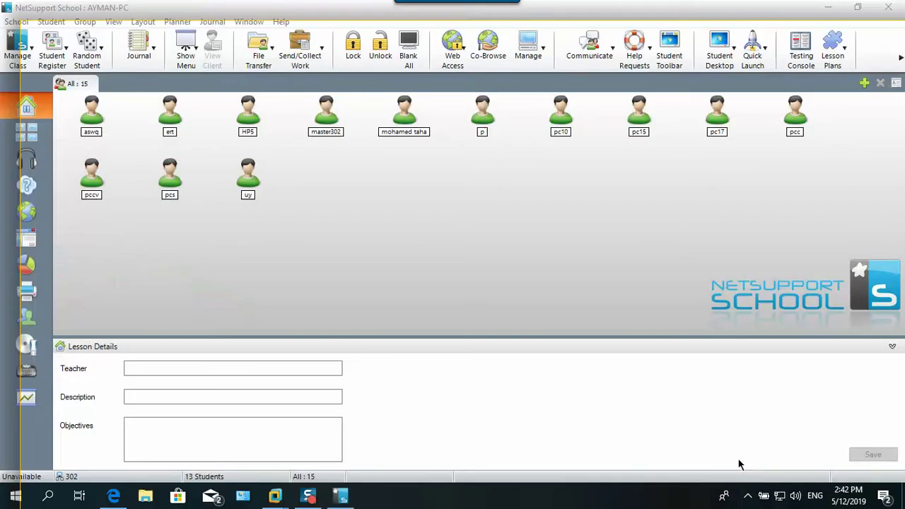
left_click(747, 497)
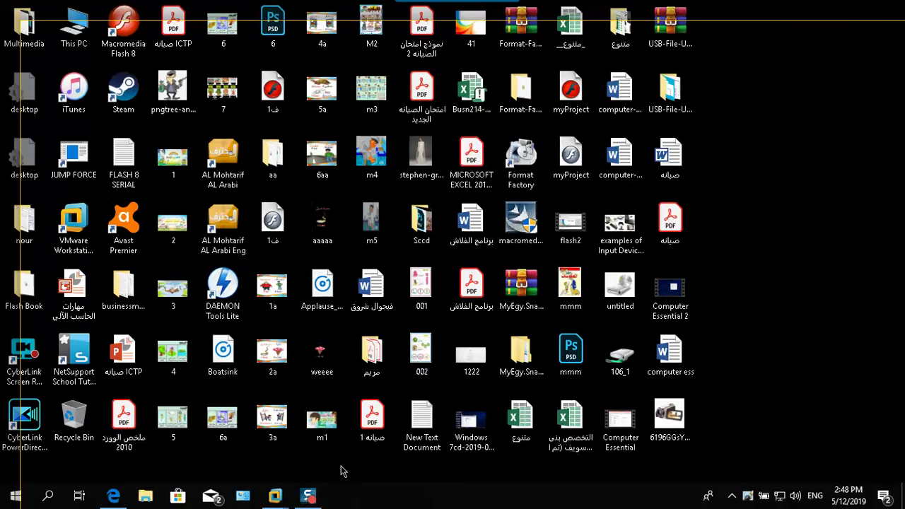
mouse_move(277, 495)
left_click(358, 433)
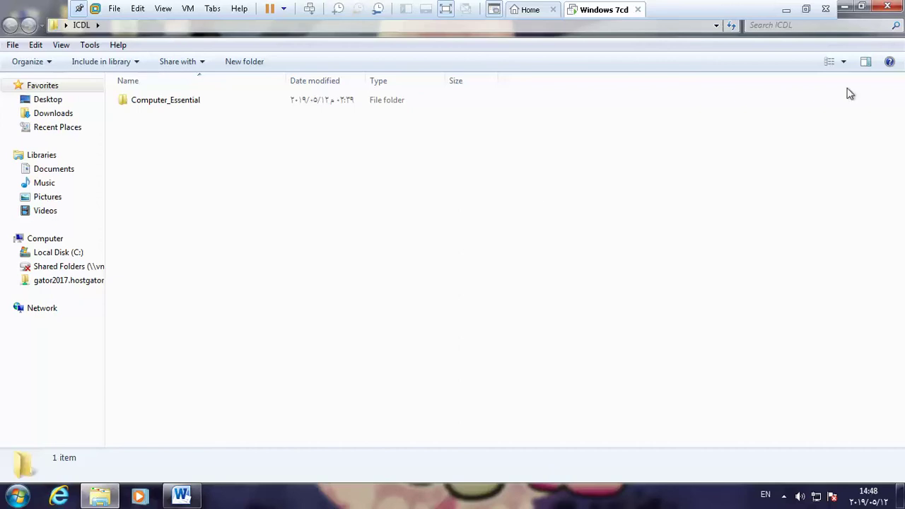
Minimize the ICDL folder window to show the desktop
left_click(852, 8)
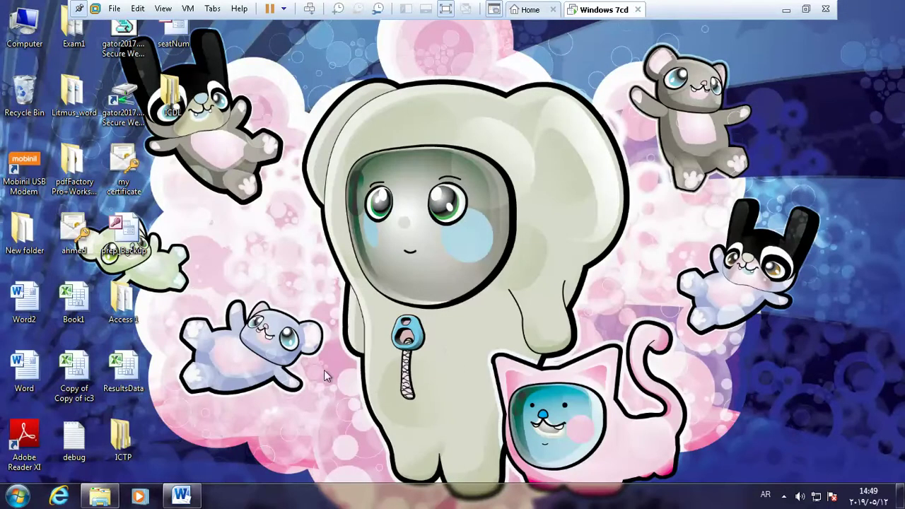
left_click(6, 498)
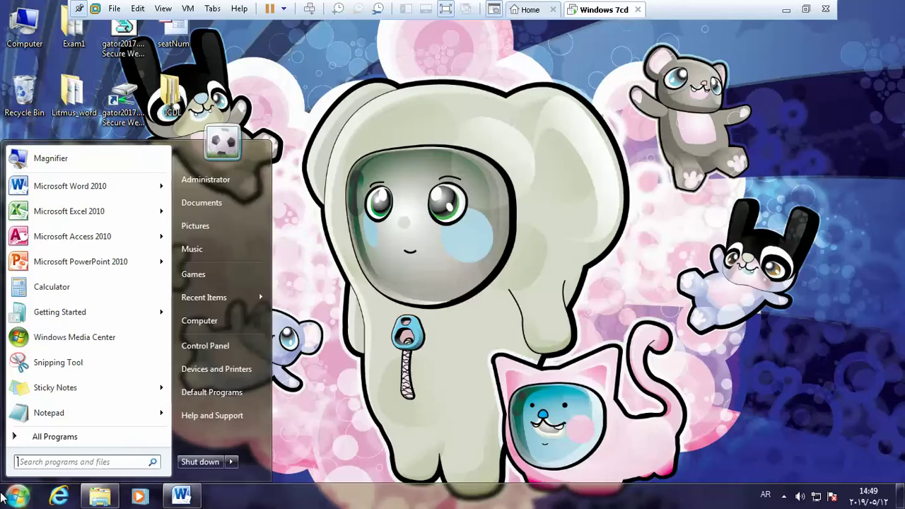
left_click(6, 499)
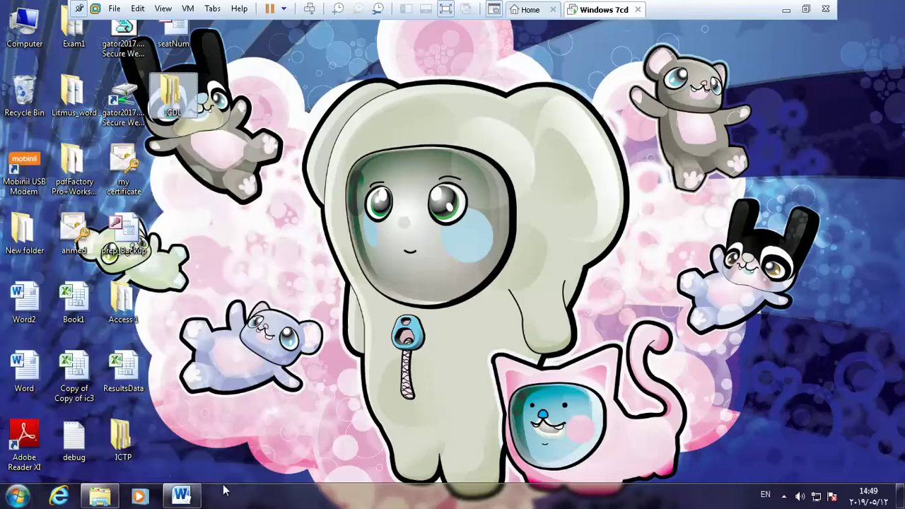
Browse the Accessories and Microsoft Office groups in the list of all installed programs
left_click(17, 497)
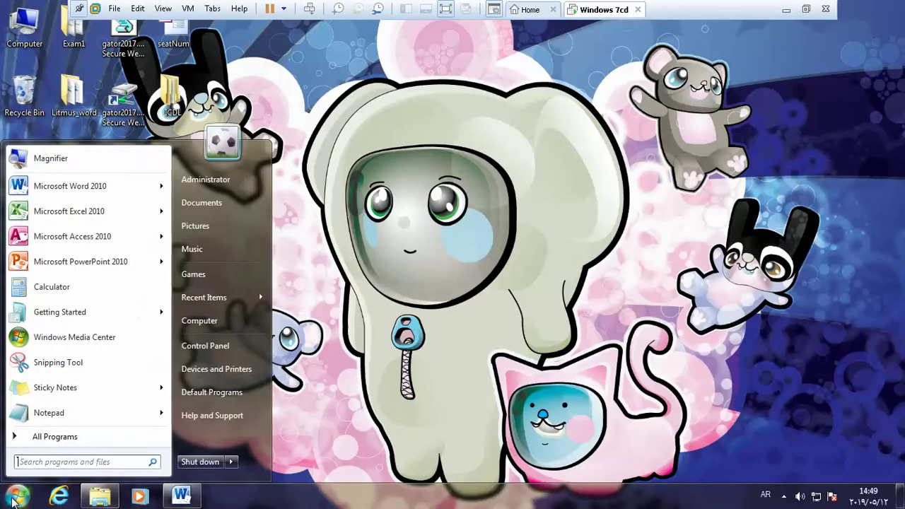
left_click(54, 435)
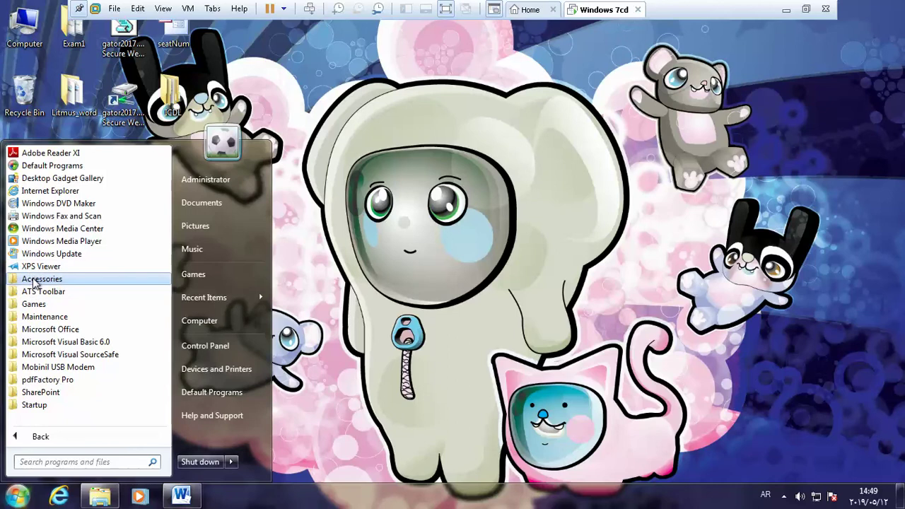
left_click(35, 280)
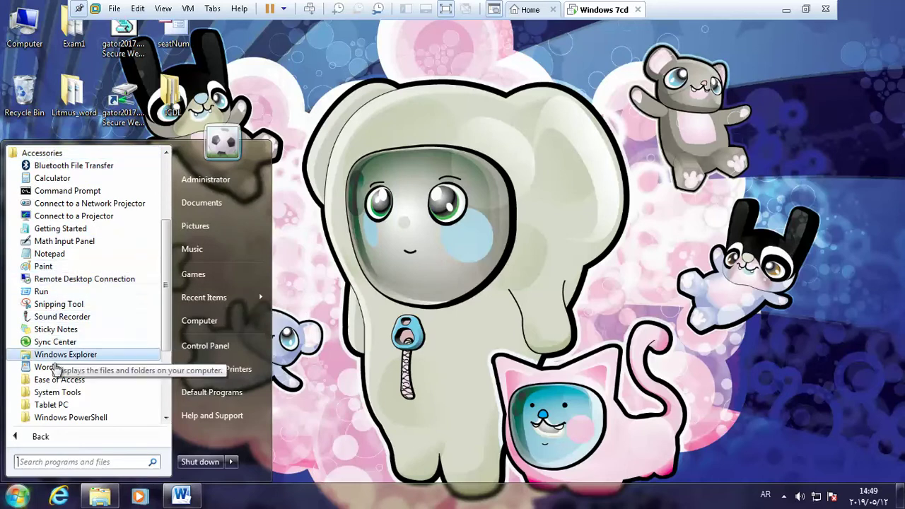
left_click(19, 154)
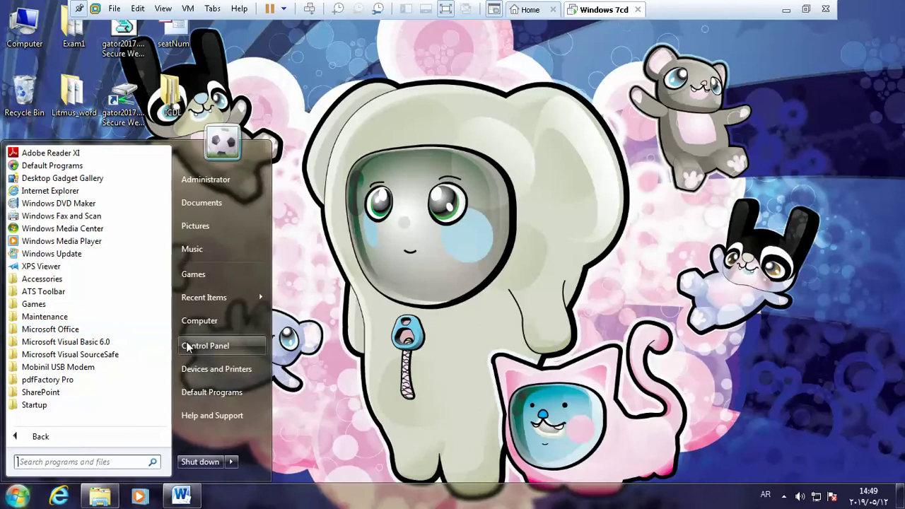
left_click(83, 331)
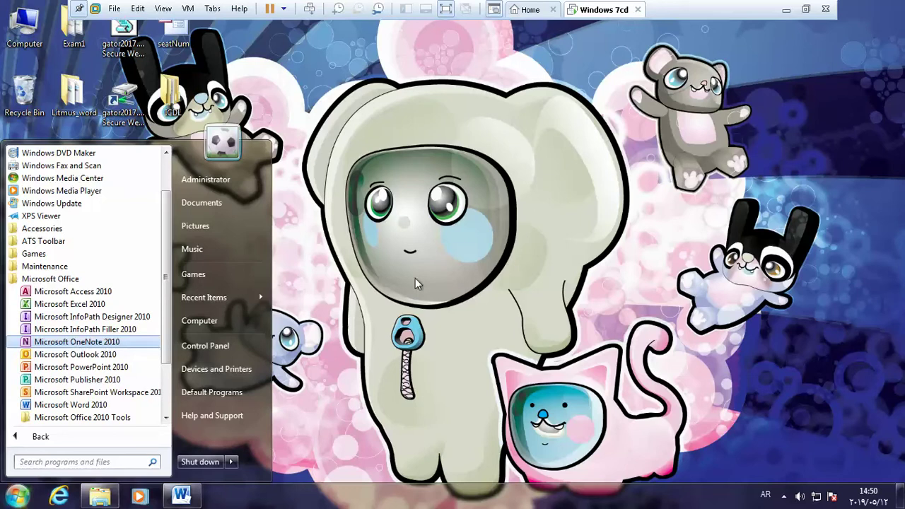
Launch Calculator from the Accessories group and move its window away from the desktop icons
left_click(55, 228)
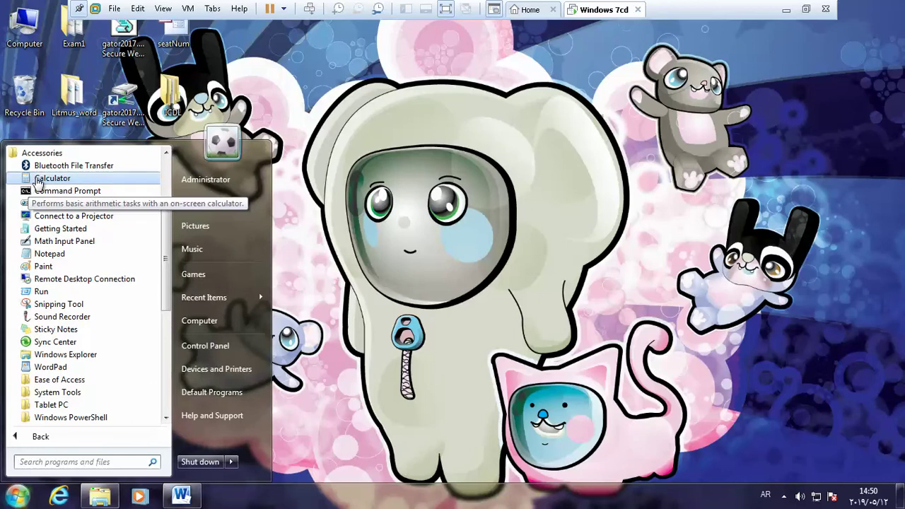
left_click(63, 182)
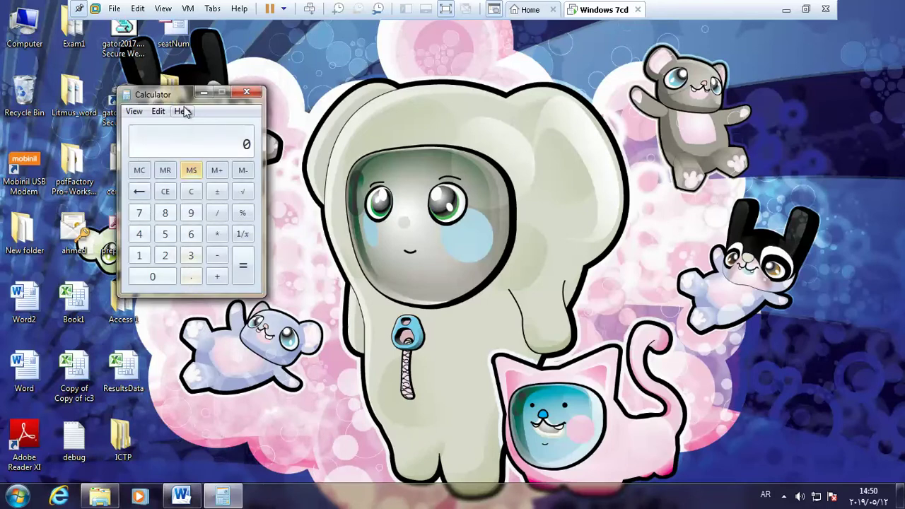
left_click_drag(180, 94, 577, 175)
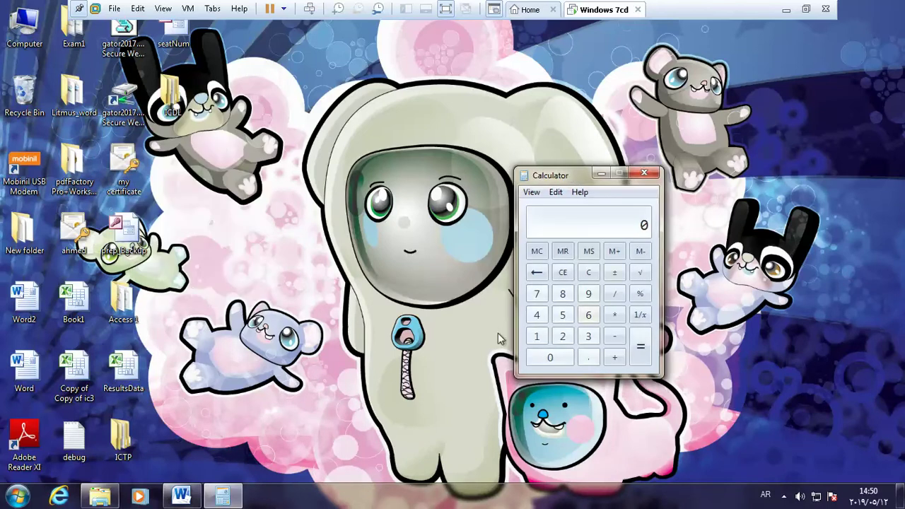
Enter 45 in Calculator and switch it to Scientific mode
left_click(537, 315)
left_click(562, 314)
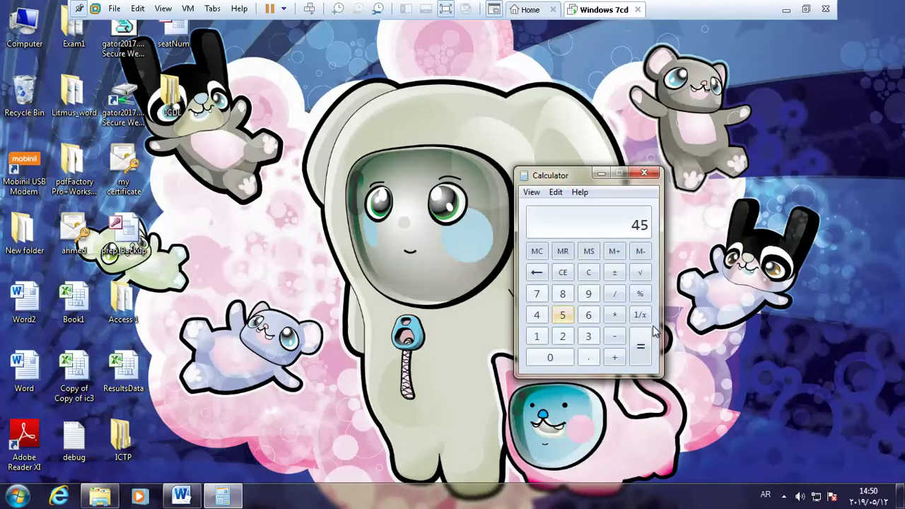
left_click(535, 194)
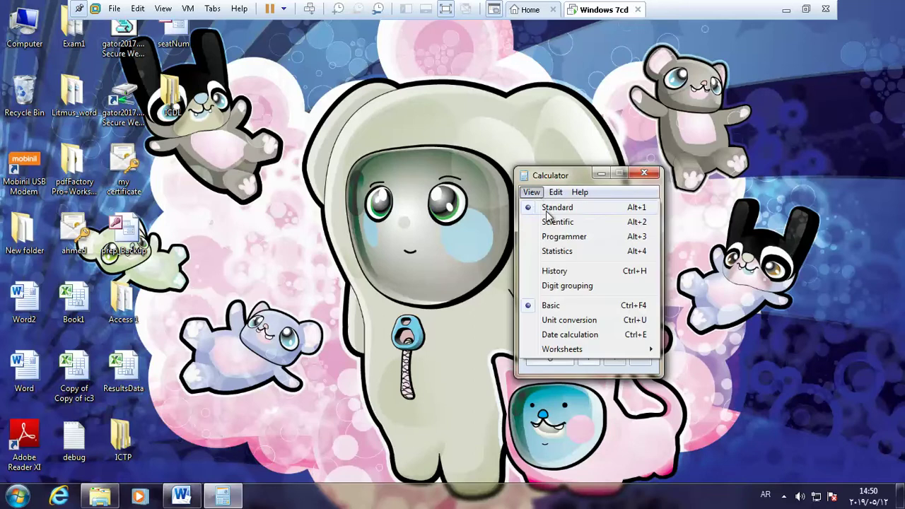
left_click(550, 229)
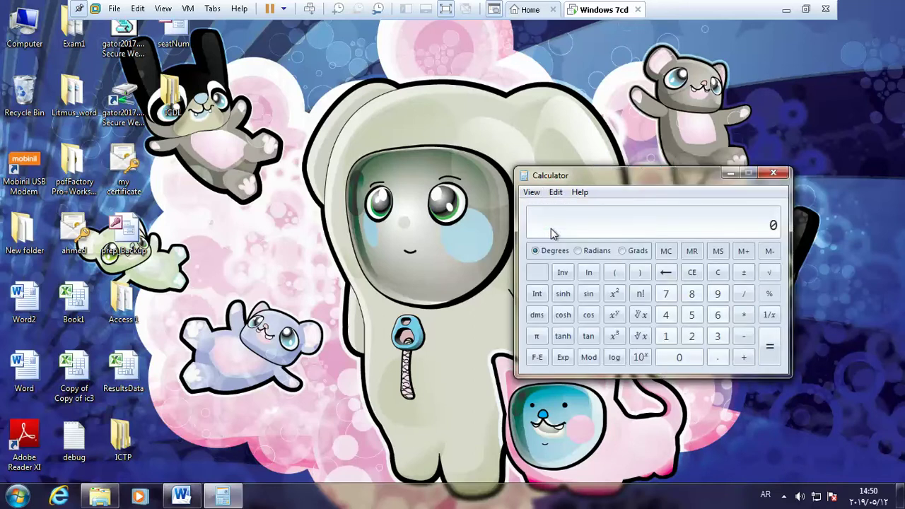
Turn on Date calculation in Calculator and move the widened window fully into view
left_click(531, 193)
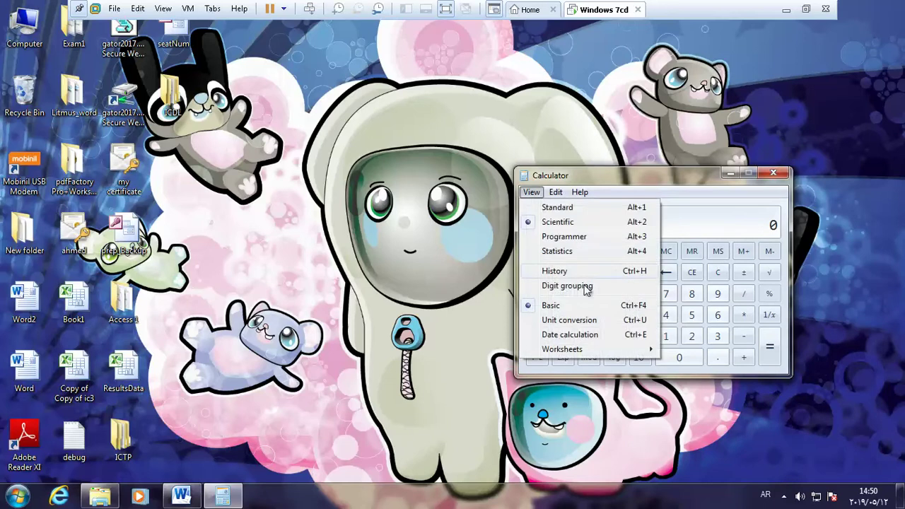
left_click(610, 340)
left_click_drag(775, 183, 440, 139)
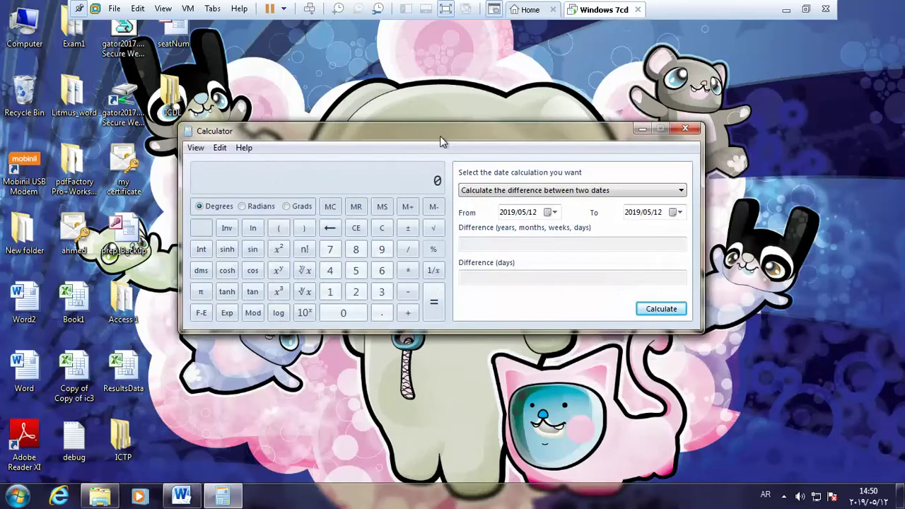
Switch Calculator to Standard mode while keeping Date calculation shown
left_click(195, 148)
left_click(195, 149)
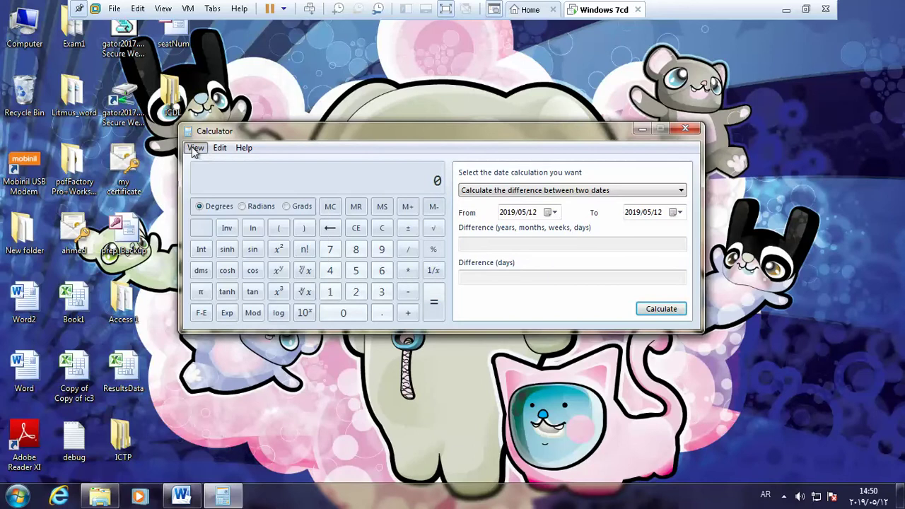
left_click(195, 148)
left_click(202, 162)
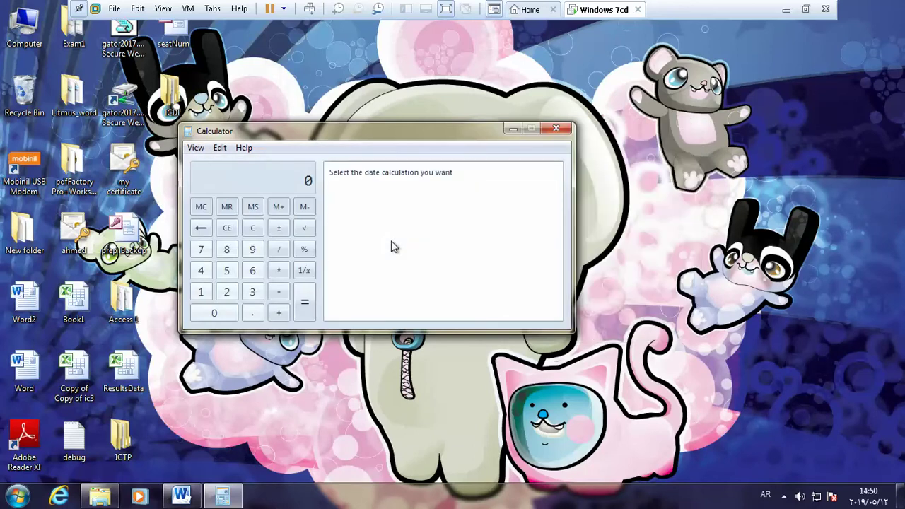
Enter a birth date as the From date, calculate its difference to 2019/05/12, and close Calculator
left_click(378, 213)
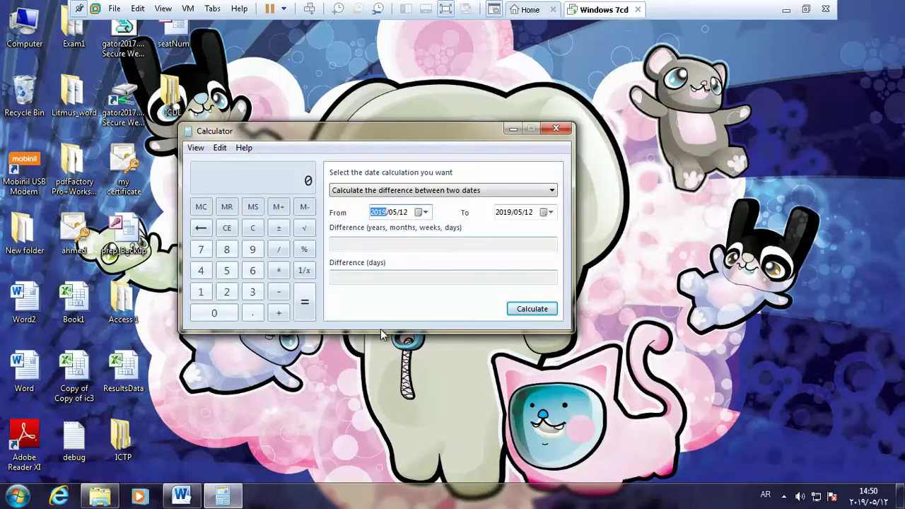
type("1")
left_click(394, 213)
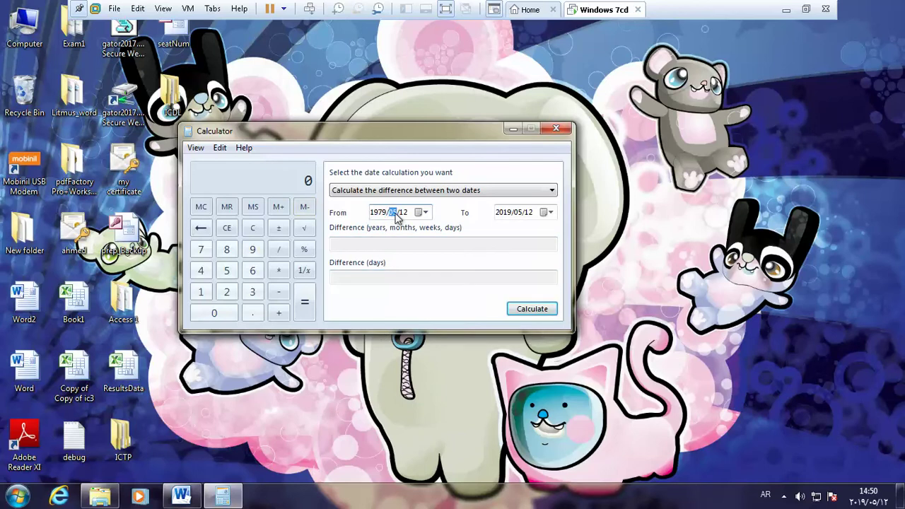
left_click(402, 212)
type("18")
left_click(537, 309)
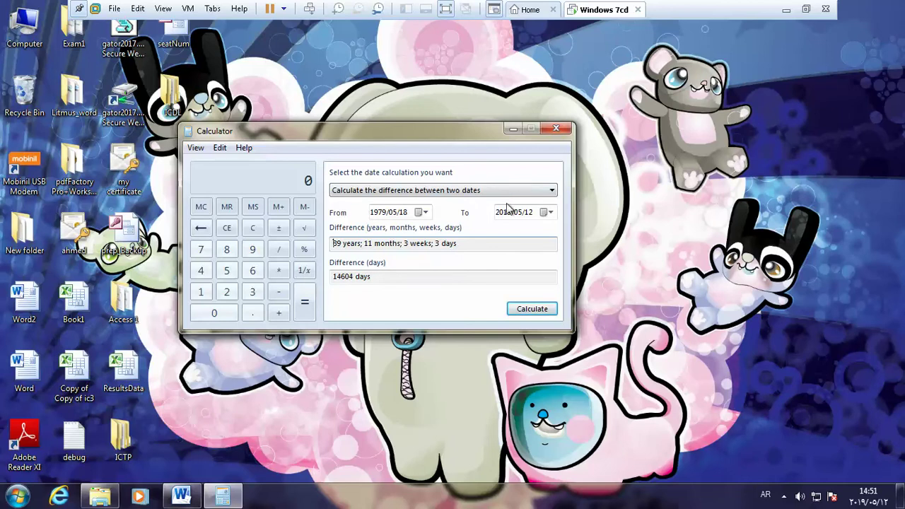
left_click(556, 130)
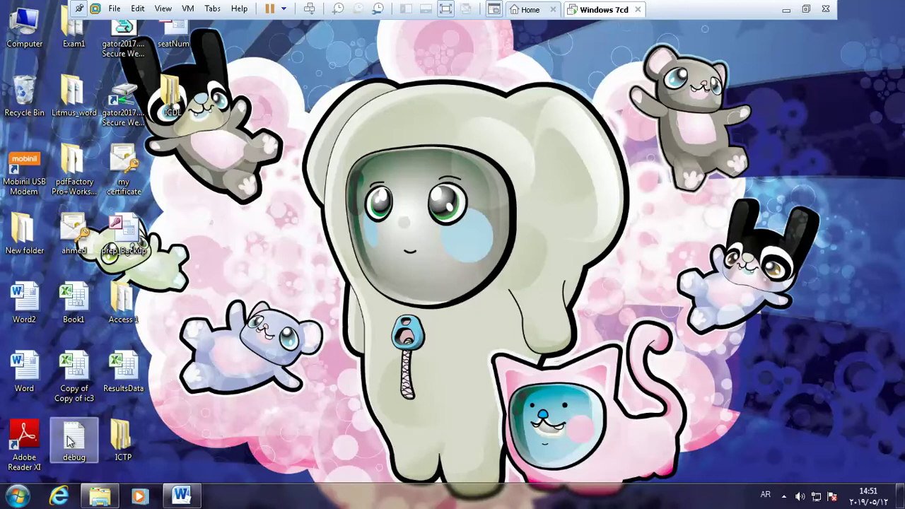
Launch Notepad from the Accessories group
left_click(20, 497)
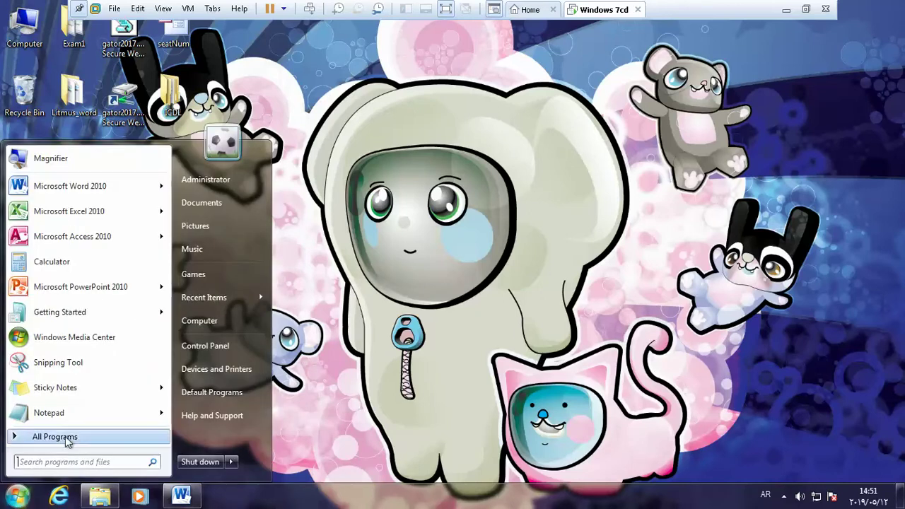
left_click(68, 438)
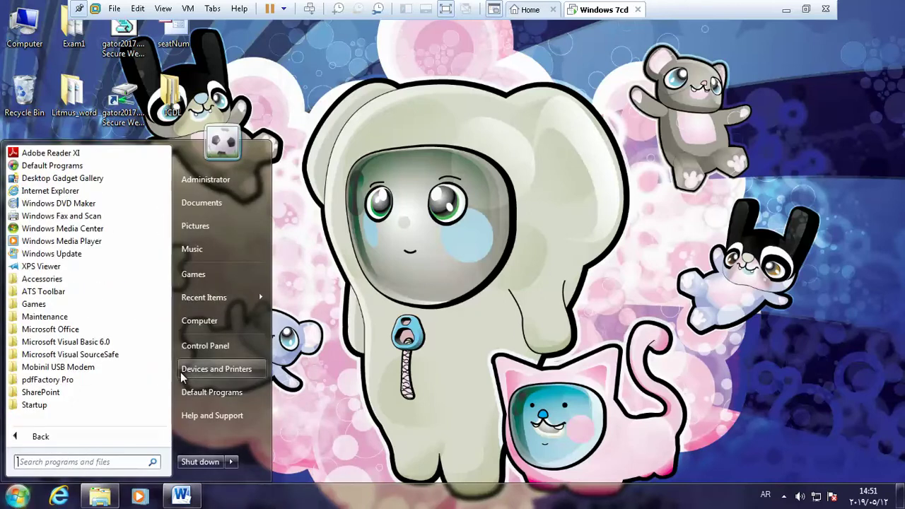
left_click(55, 278)
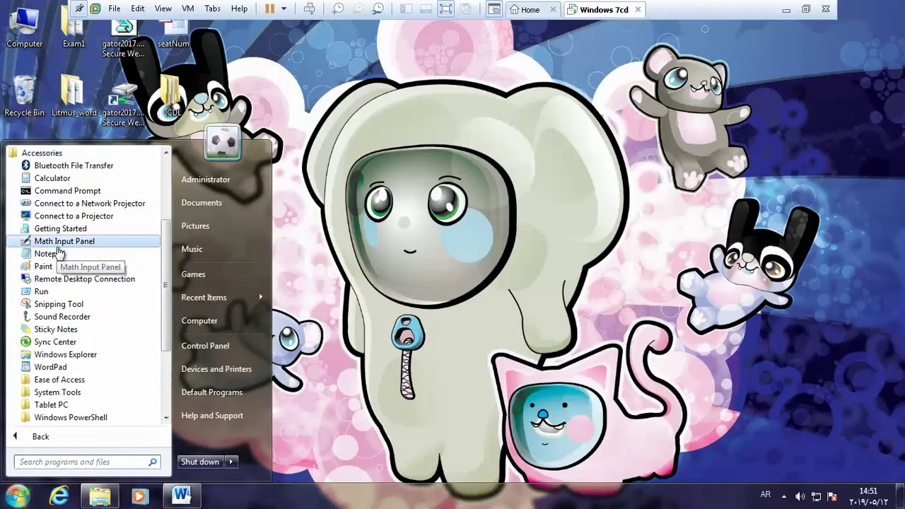
left_click(49, 253)
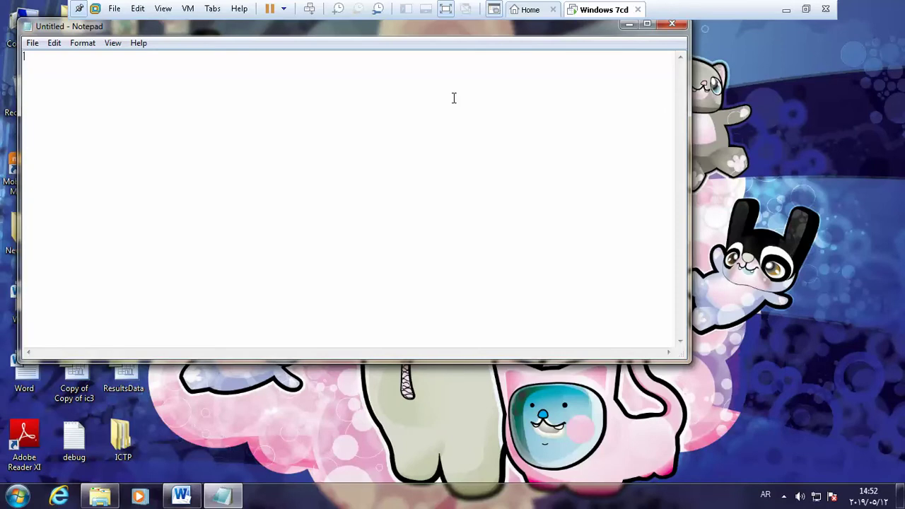
left_click(82, 44)
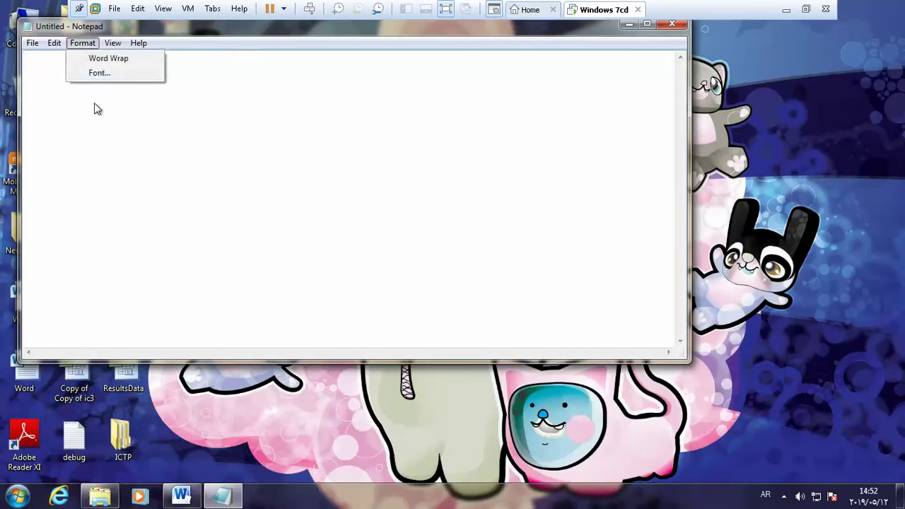
left_click(99, 73)
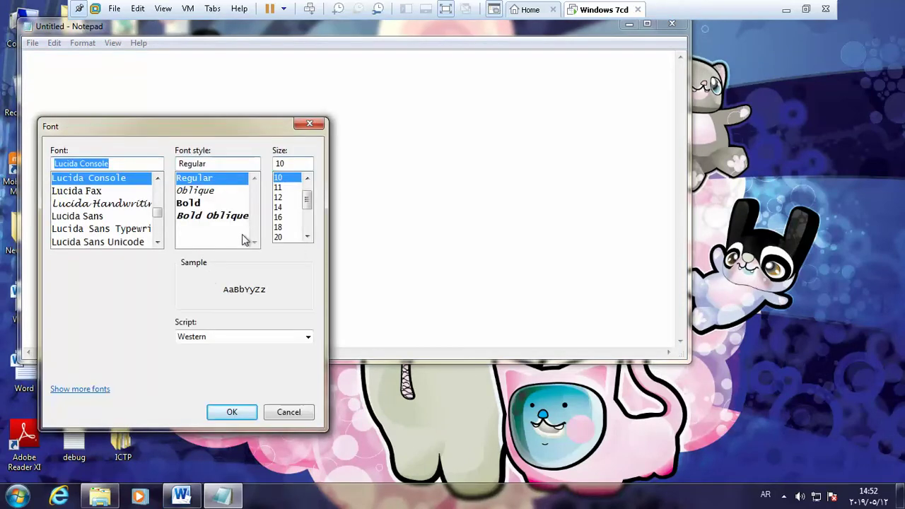
left_click(282, 237)
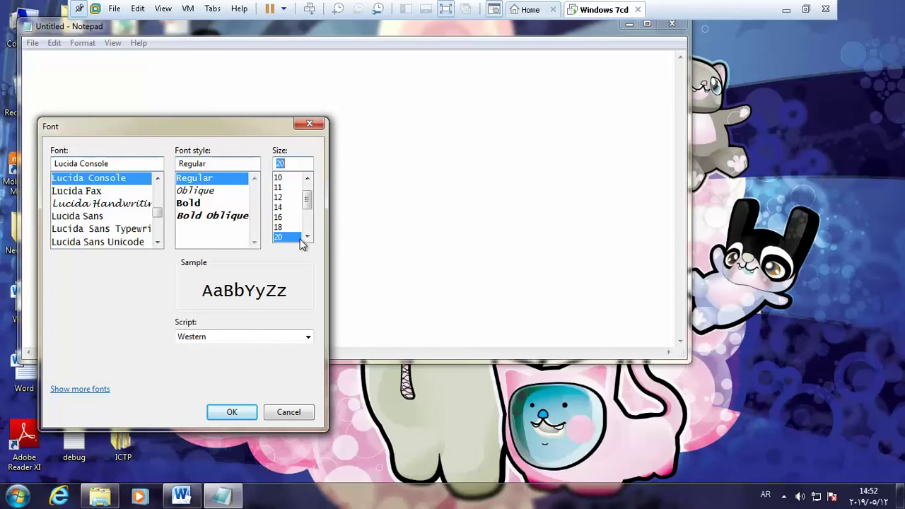
left_click_drag(229, 130, 305, 106)
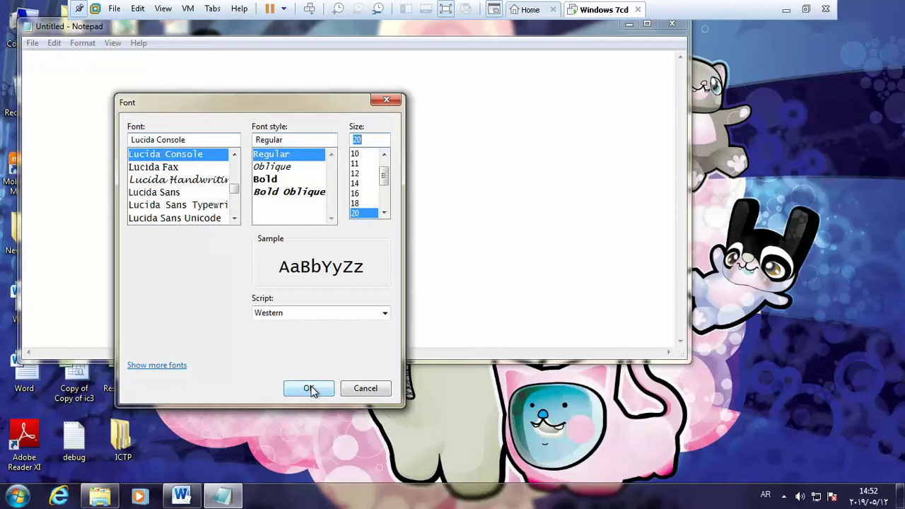
left_click(366, 392)
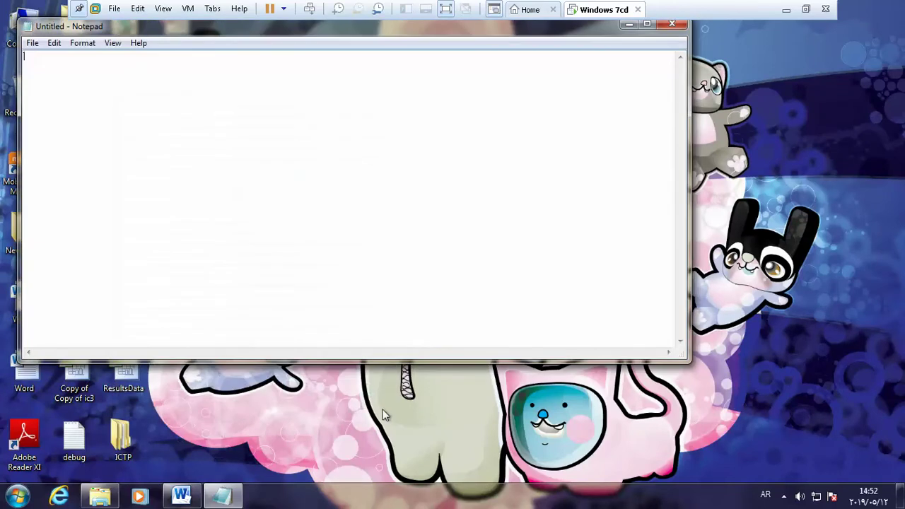
Set the Notepad font size to 20 and write the line "ICDL Contains 7 Modules"
left_click(81, 44)
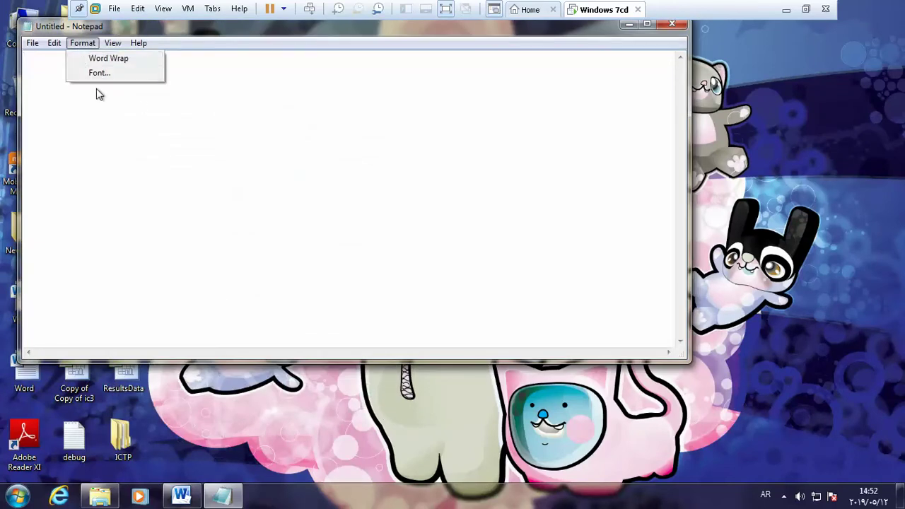
left_click(96, 73)
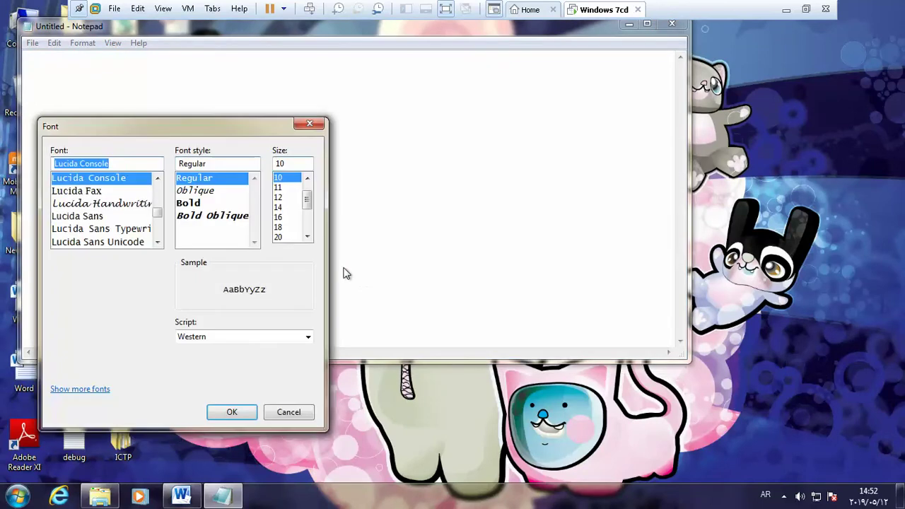
left_click(284, 237)
left_click(232, 412)
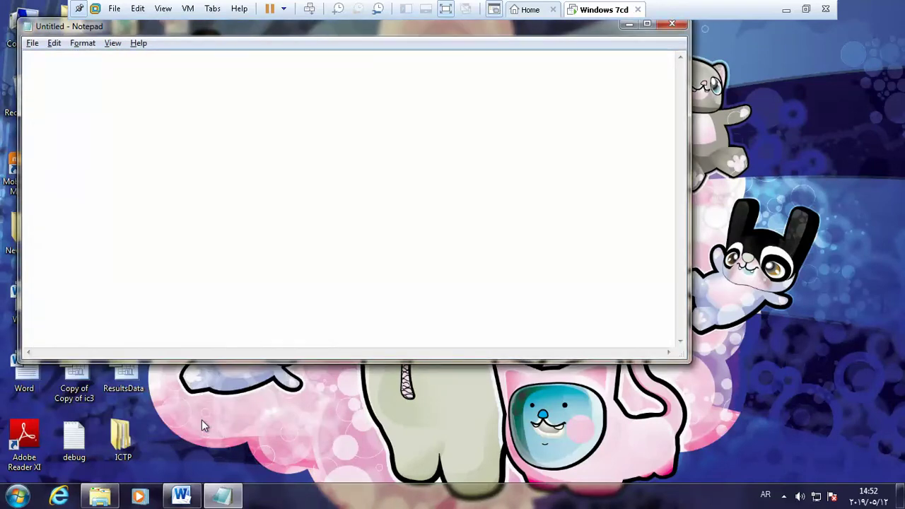
type("ICDL Contai")
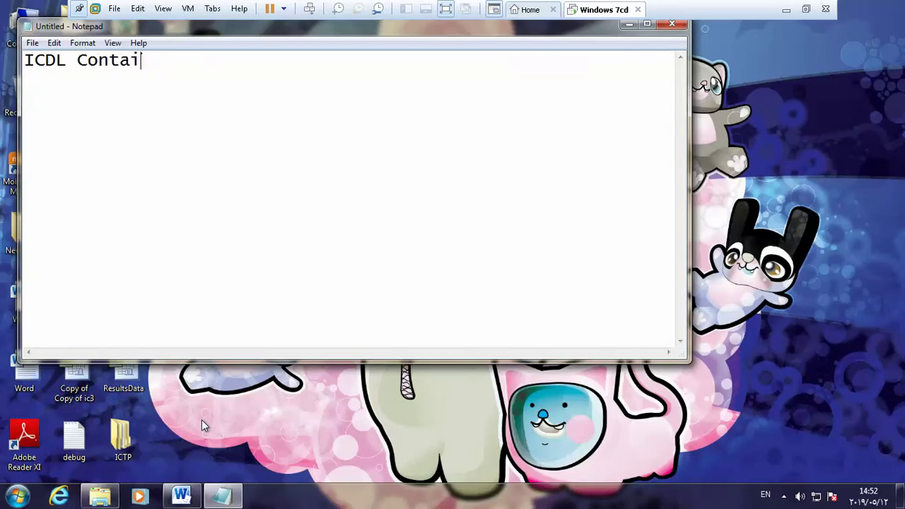
type("ns 7 Modules")
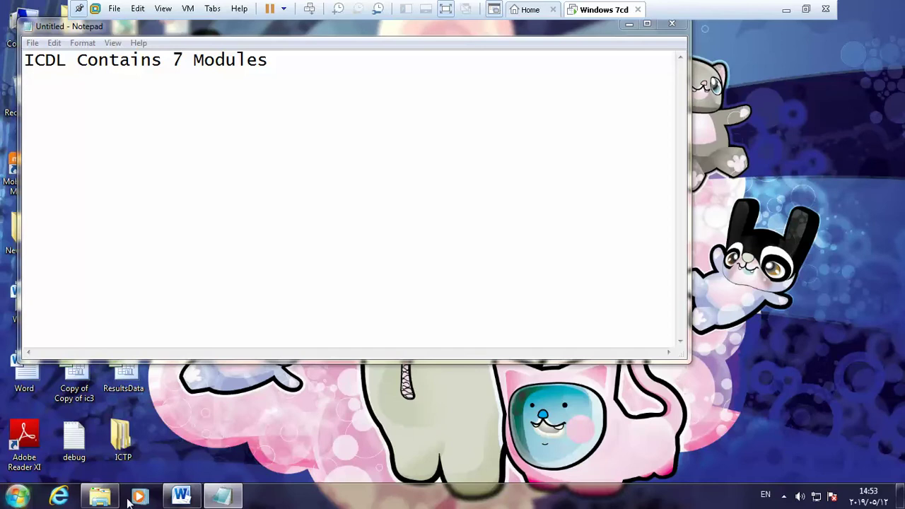
Launch WordPad from the Accessories group
left_click(17, 498)
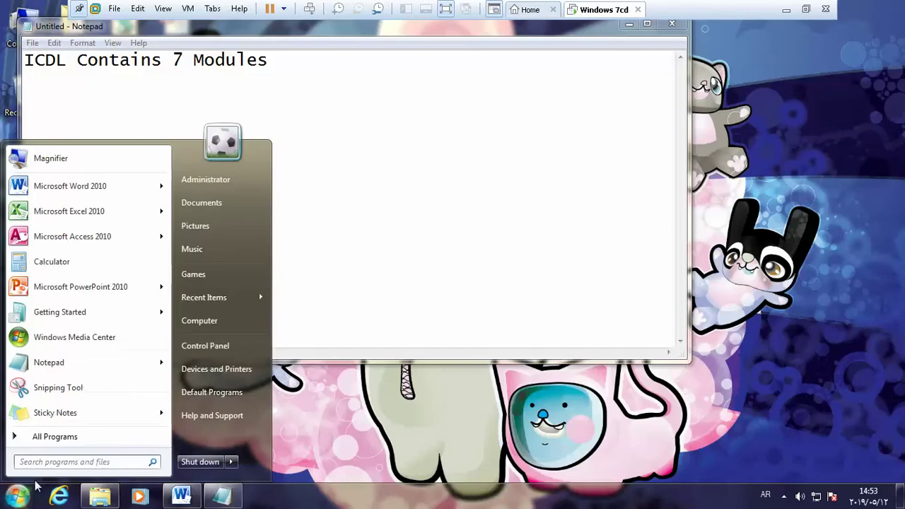
left_click(71, 439)
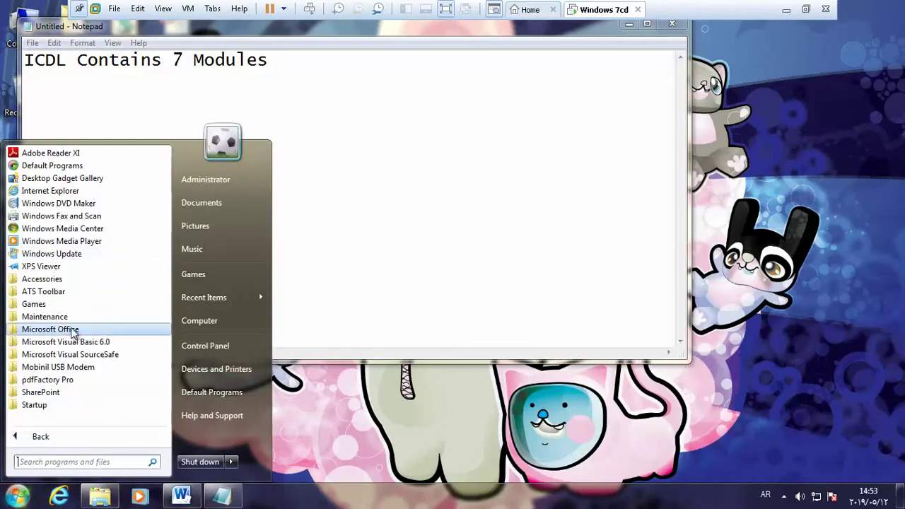
left_click(53, 279)
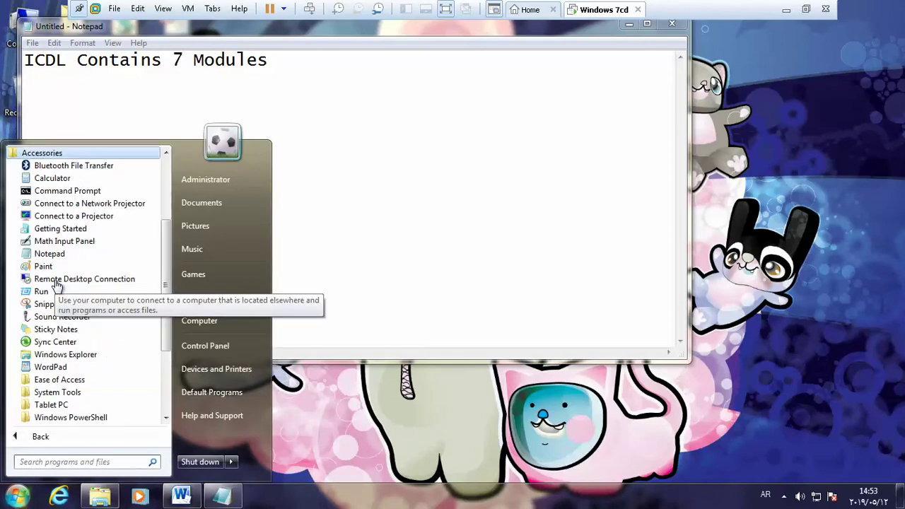
left_click(51, 367)
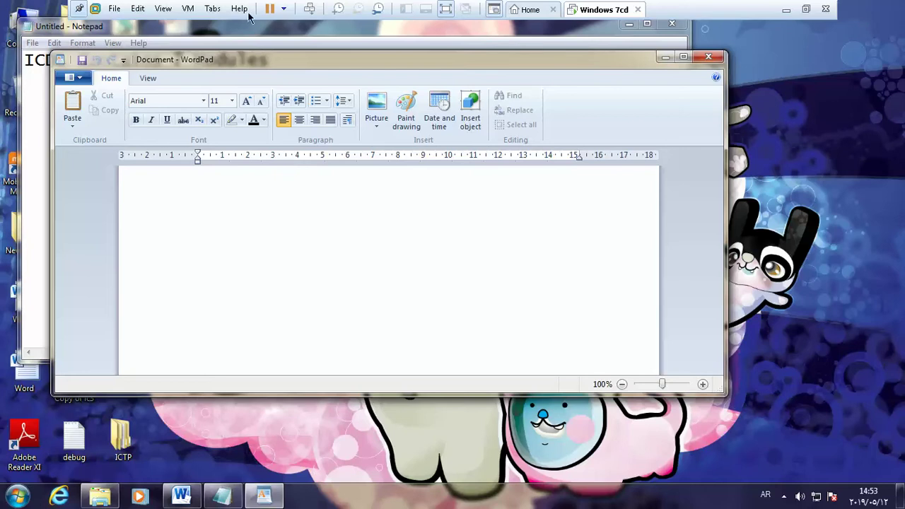
Look into the Microsoft Office group and launch Paint from the Accessories group
left_click(17, 494)
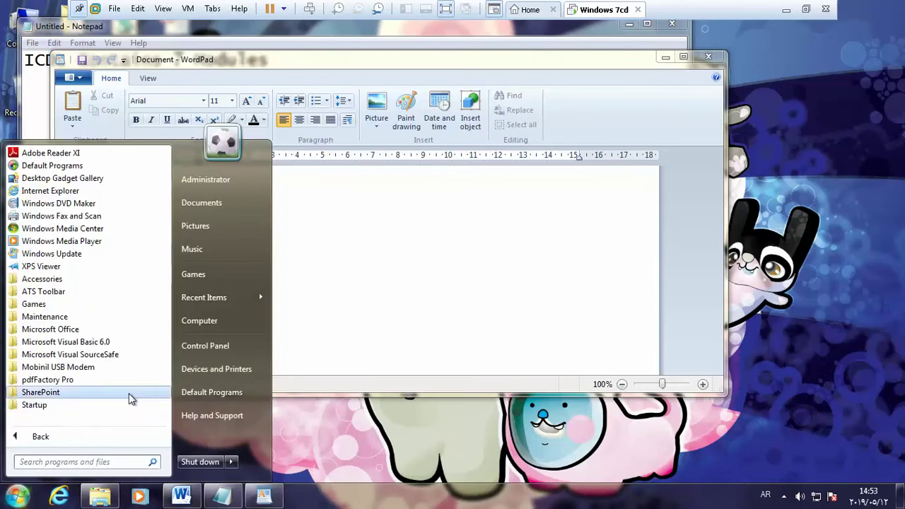
left_click(71, 329)
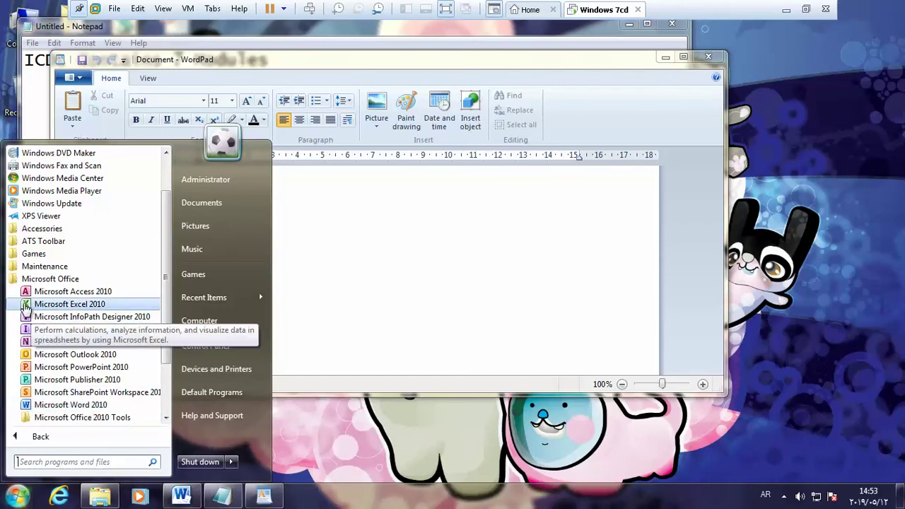
left_click(42, 230)
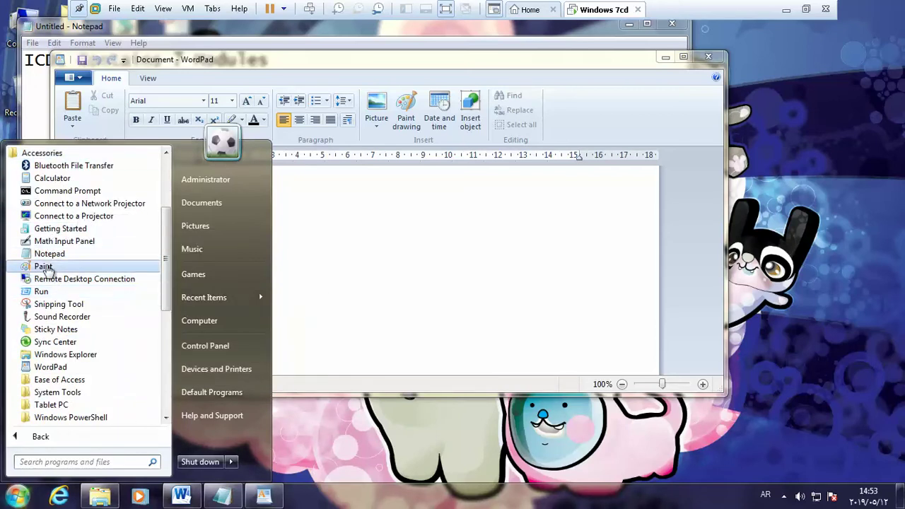
left_click(46, 265)
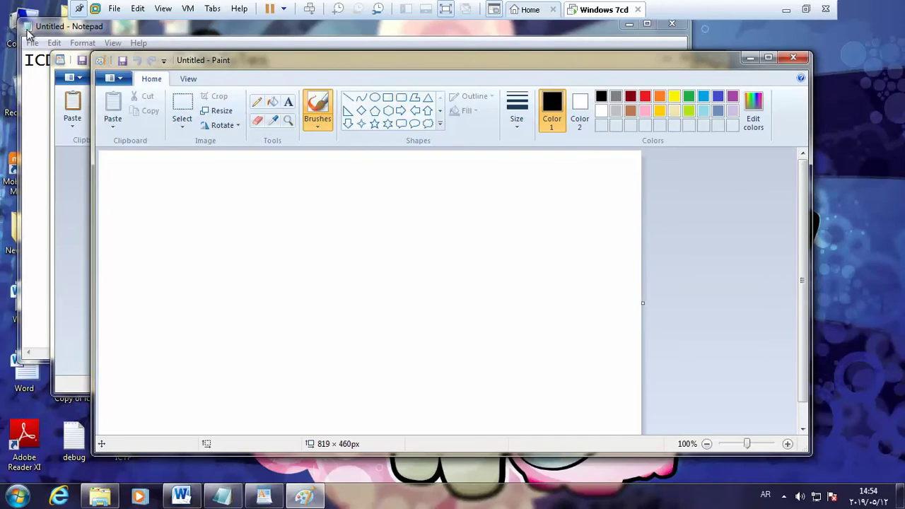
left_click(60, 61)
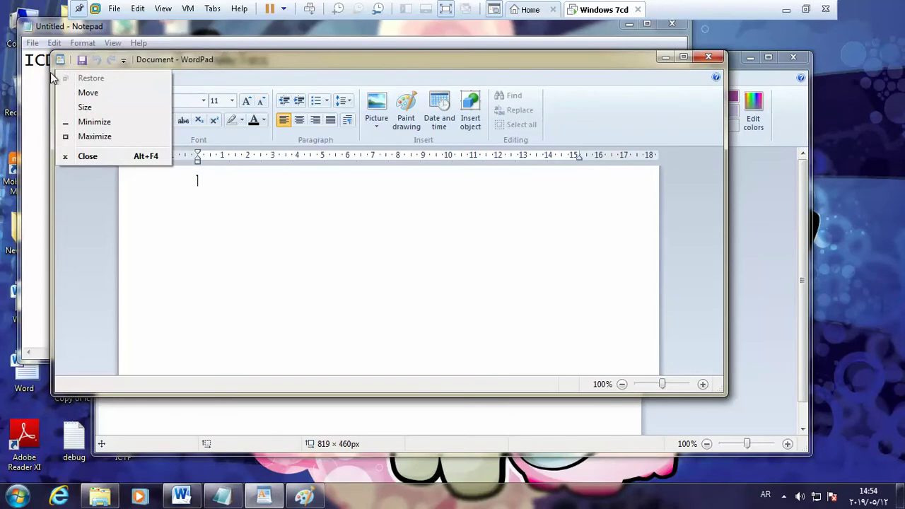
left_click(17, 496)
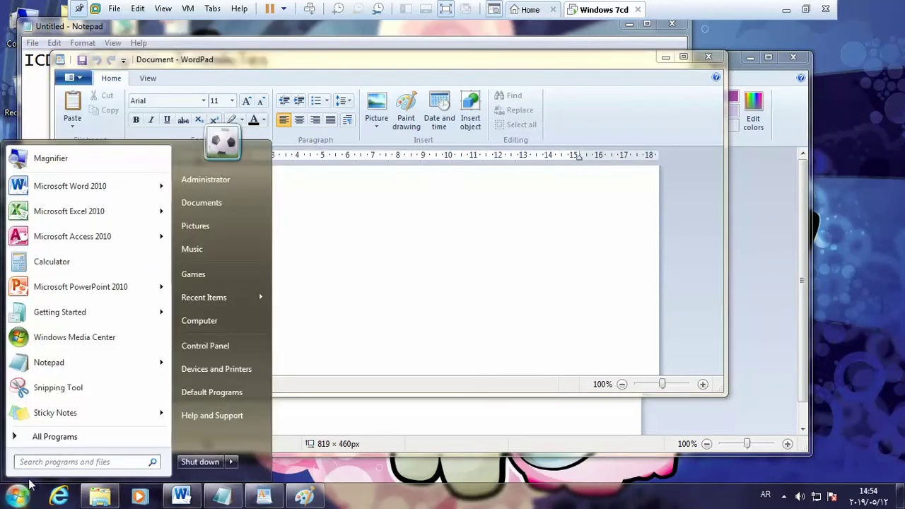
left_click(71, 436)
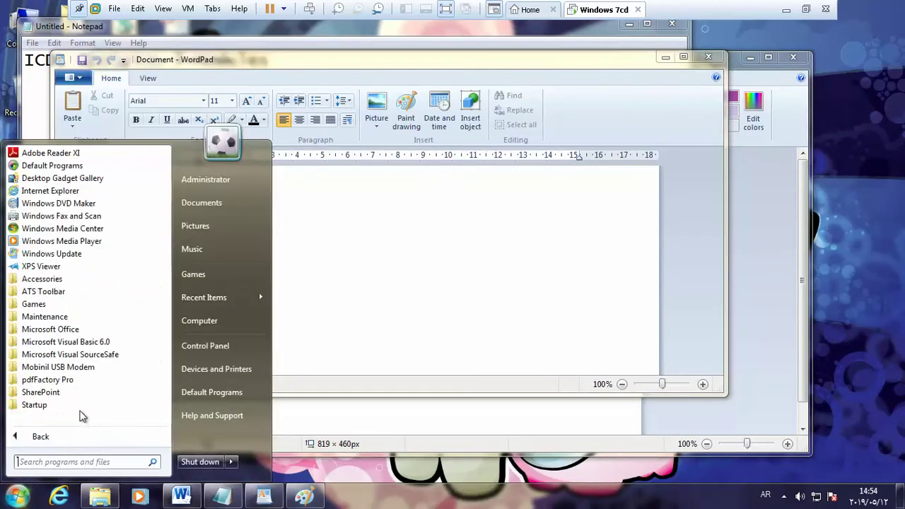
left_click(66, 279)
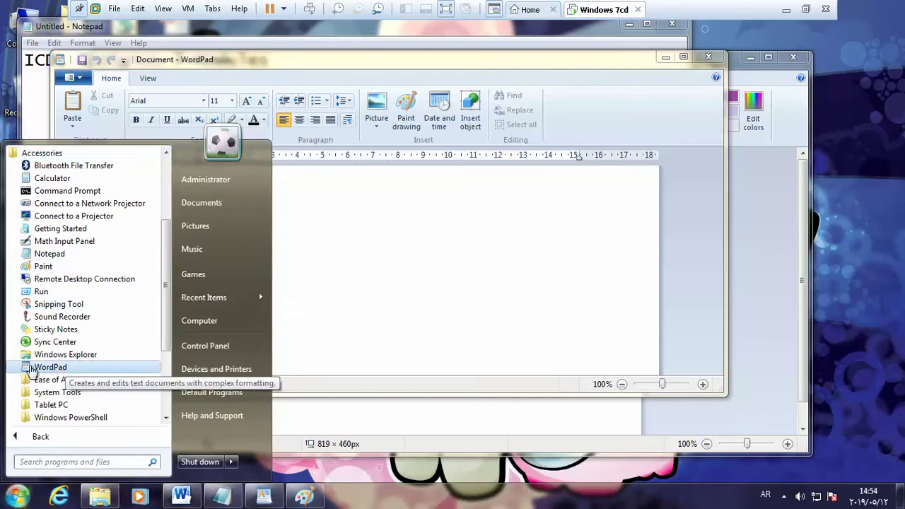
left_click(152, 368)
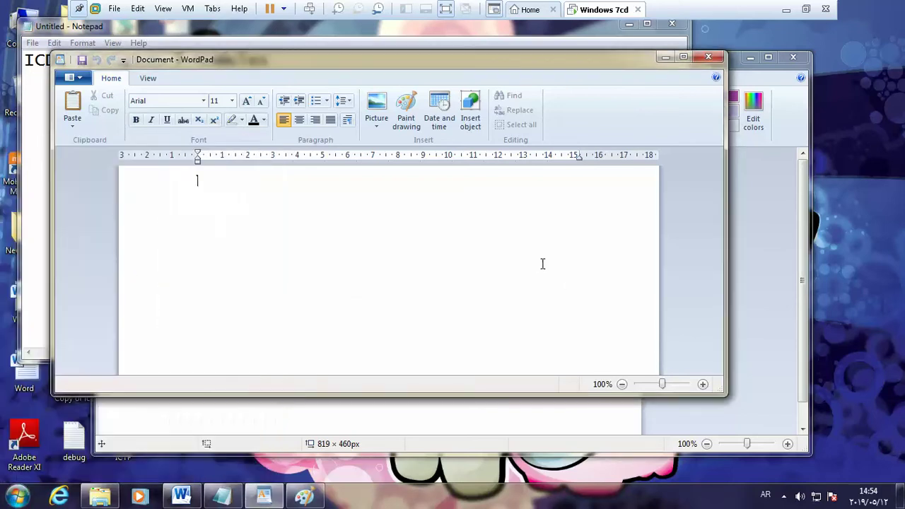
Minimize the virtual machine and bring up the NetSupport School console on the host desktop
left_click(787, 11)
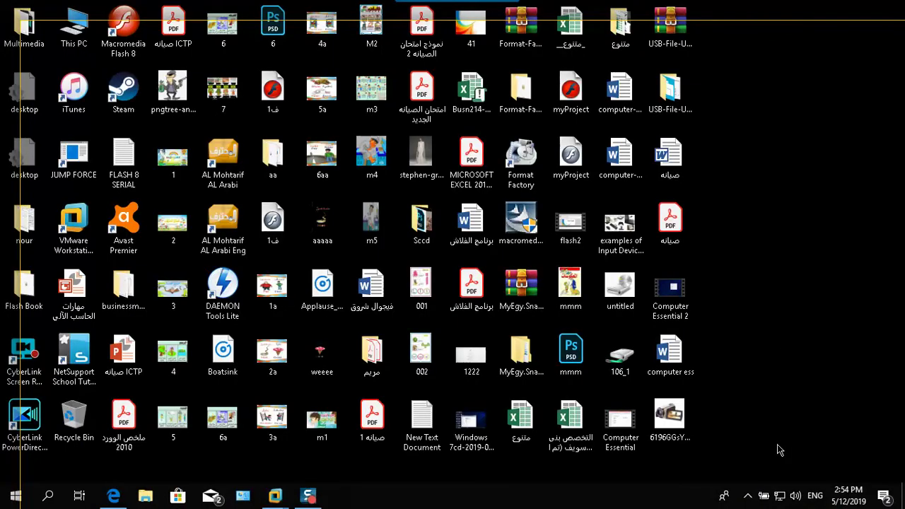
left_click(749, 497)
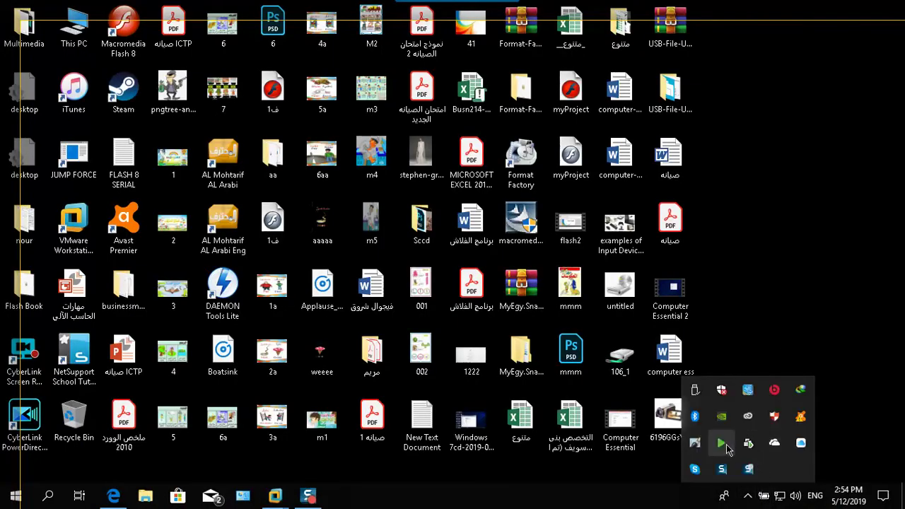
right_click(722, 443)
left_click(751, 366)
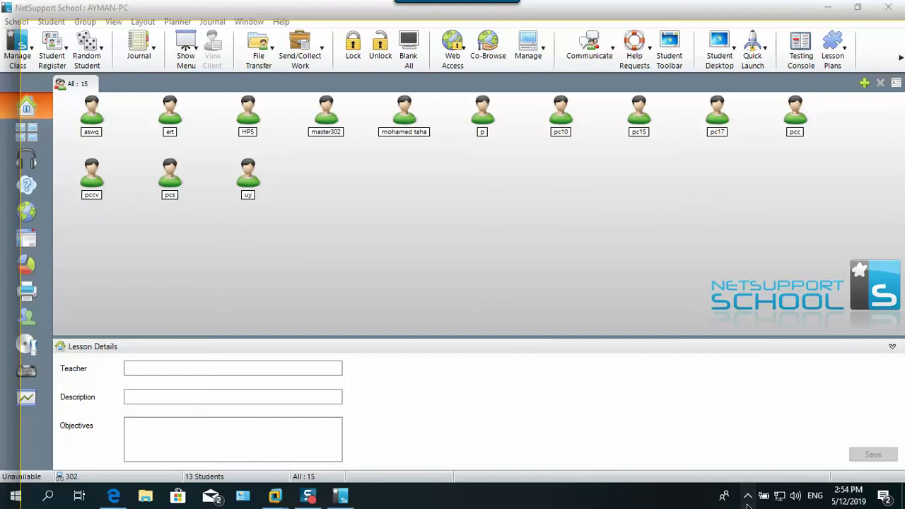
left_click(748, 494)
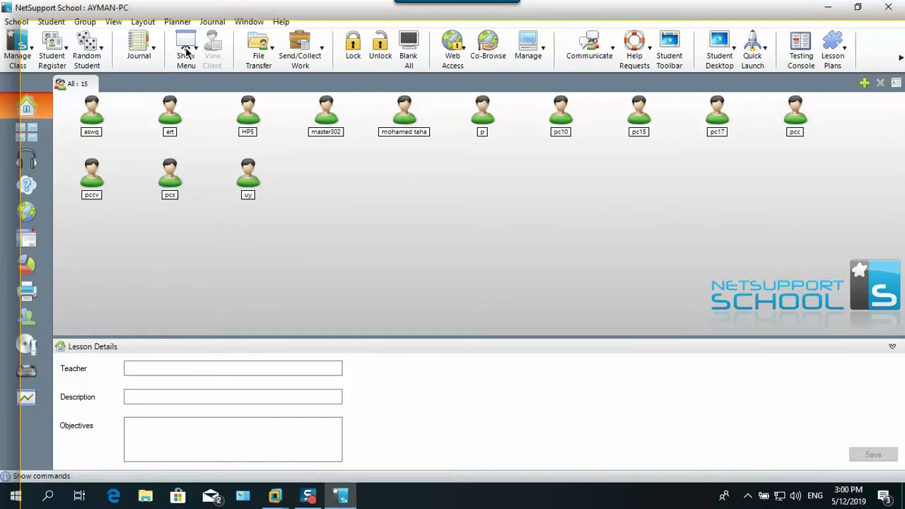
Start showing the teacher's screen to the students in NetSupport School and return to the Windows 7cd virtual machine
left_click(186, 52)
left_click(204, 83)
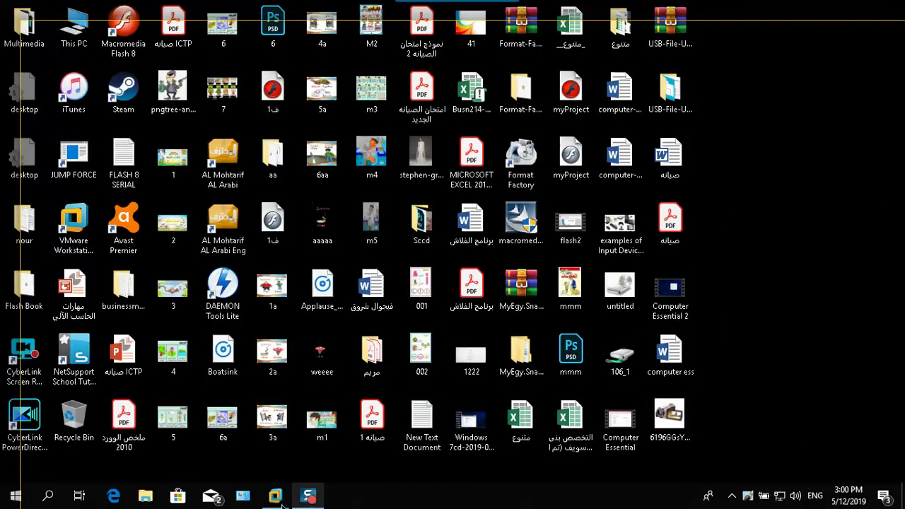
mouse_move(282, 503)
left_click(343, 417)
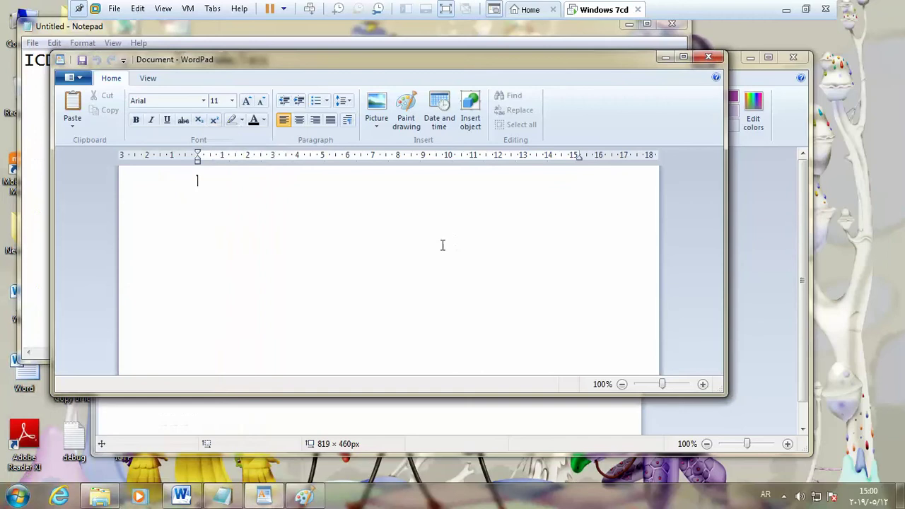
Close WordPad and Paint, discarding the dot drawn on the Paint canvas
left_click(708, 57)
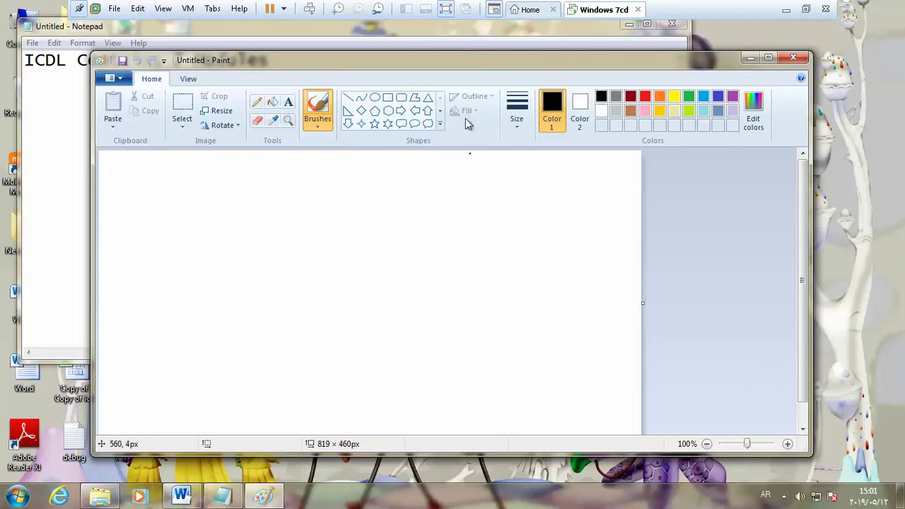
left_click(289, 184)
left_click(792, 57)
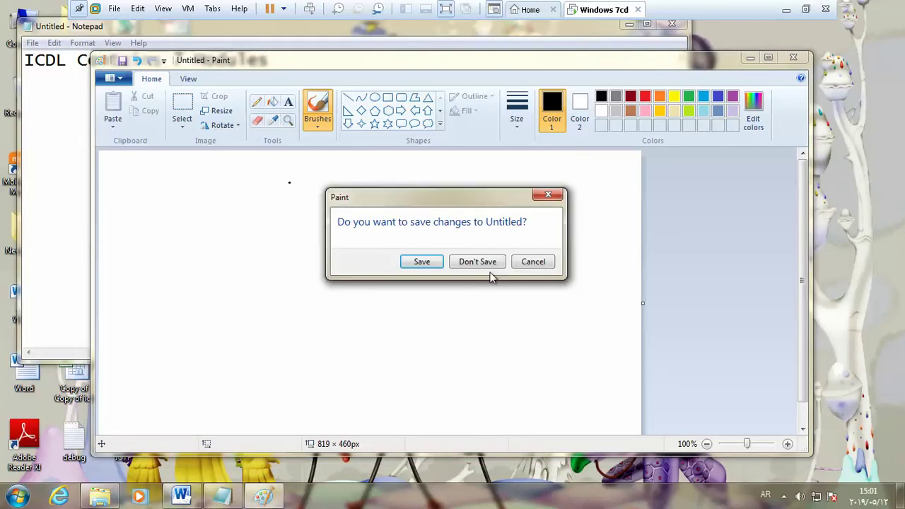
left_click(476, 263)
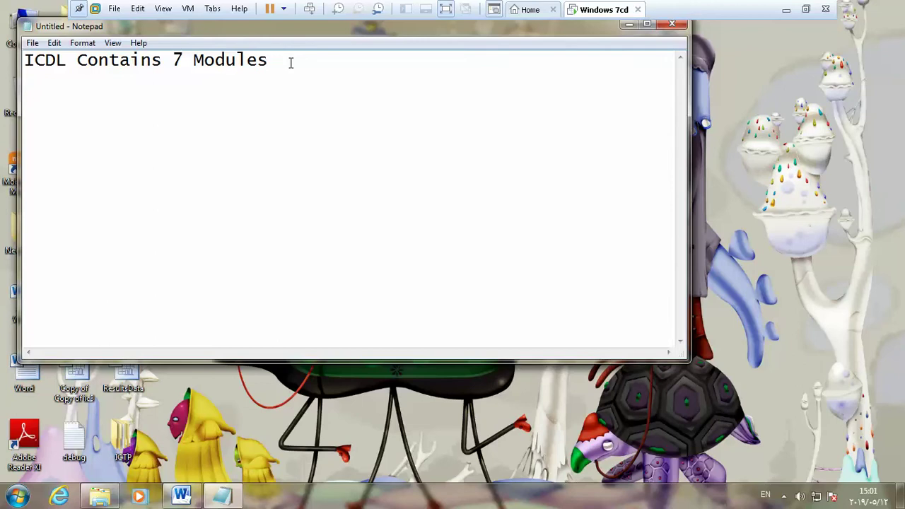
Enter and erase the test text "ggfh" on a new Notepad line, and switch the text direction to right-to-left
key("Return")
type("ggfh")
key("BackSpace")
key("BackSpace")
key("BackSpace")
key("BackSpace")
key("ctrl+Shift_R")
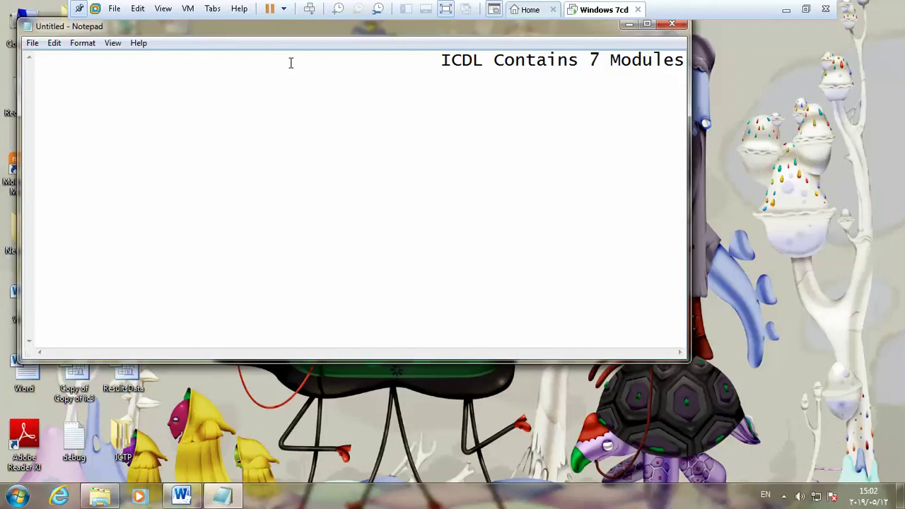
Open WordPad from the Windows accessories
left_click(20, 492)
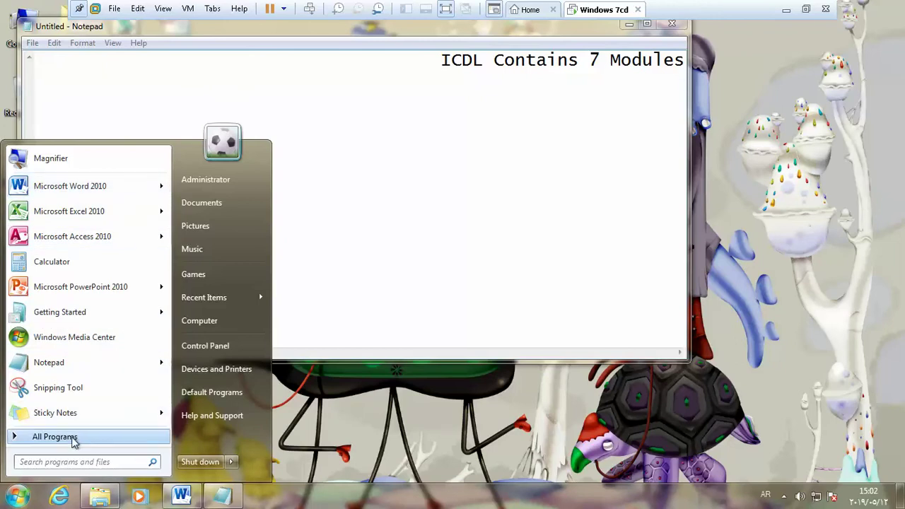
left_click(60, 438)
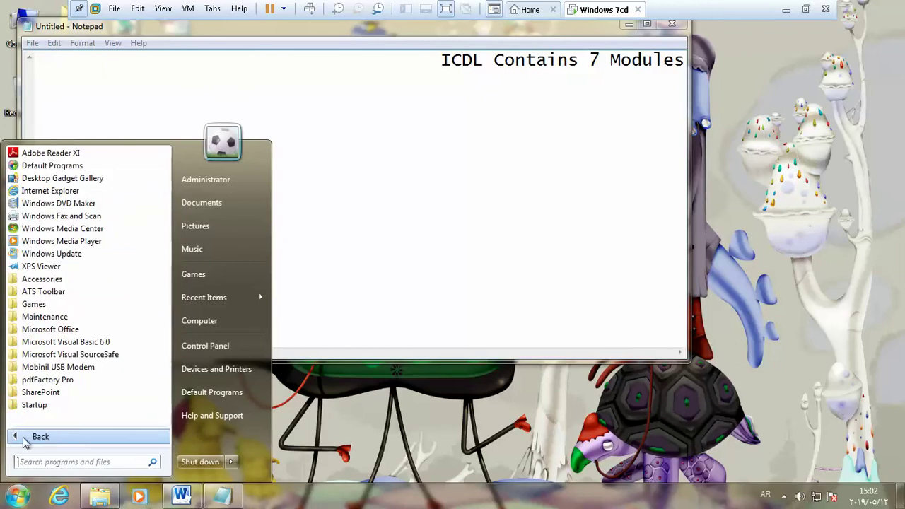
left_click(45, 280)
left_click(353, 323)
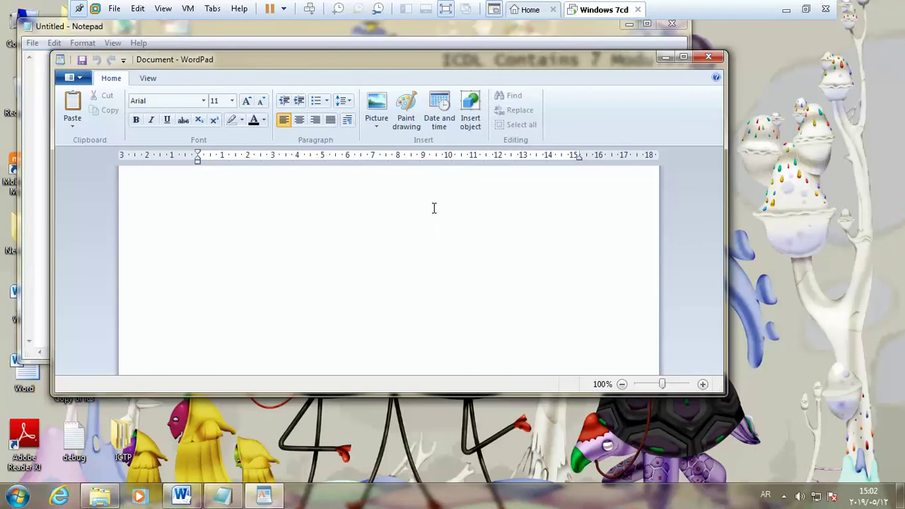
Enter a short run of Arabic test letters in the WordPad document and erase it again
key("ctrl+r")
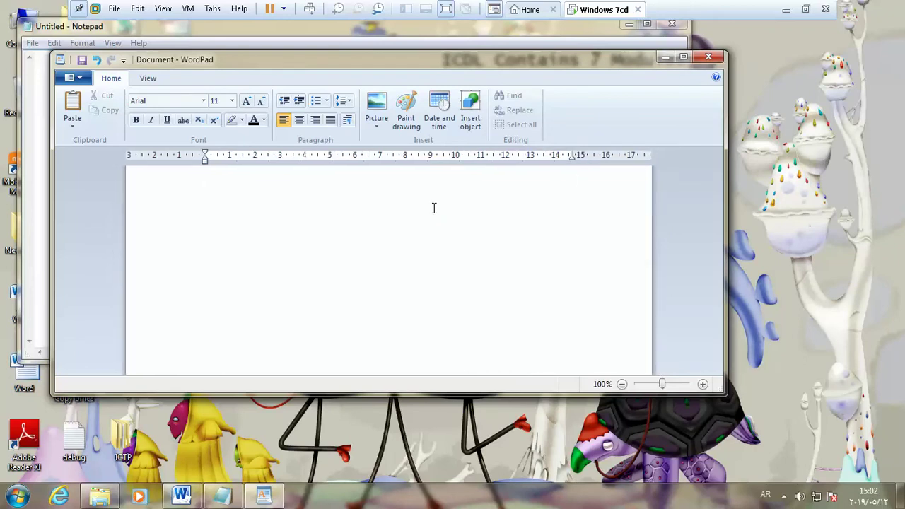
key("alt+shift")
key("alt+shift")
type("بيانات الاتصال")
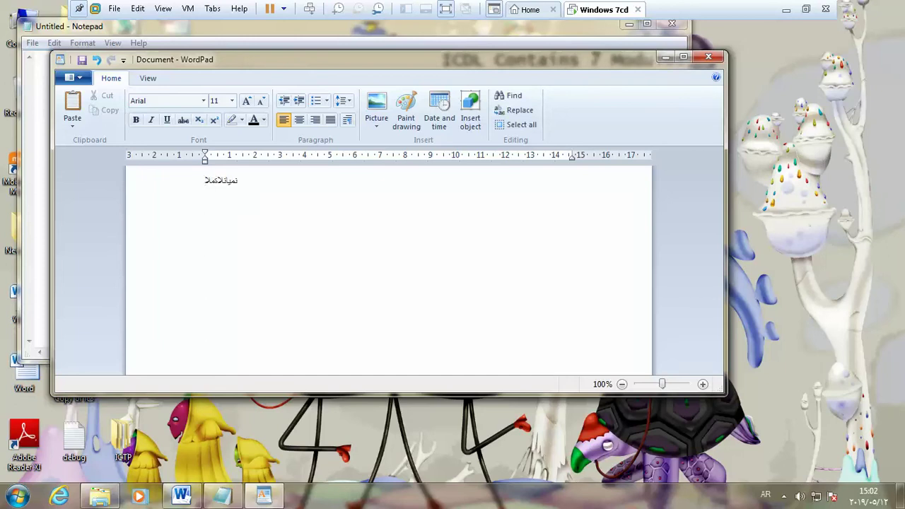
key("BackSpace")
key("BackSpace")
key("BackSpace")
key("BackSpace")
key("BackSpace")
key("BackSpace")
key("BackSpace")
key("BackSpace")
key("BackSpace")
key("BackSpace")
key("BackSpace")
key("BackSpace")
key("BackSpace")
key("BackSpace")
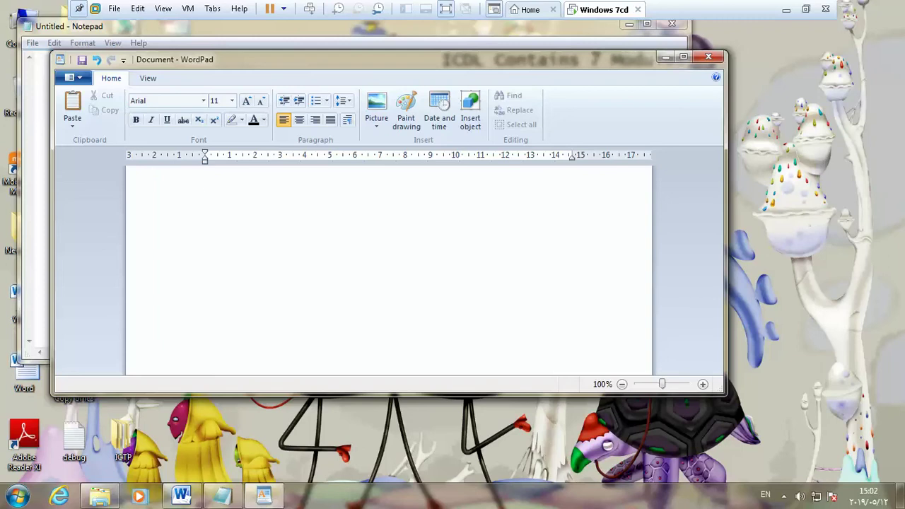
End the NetSupport School show from the host desktop and return to the Windows 7cd virtual machine
left_click(786, 10)
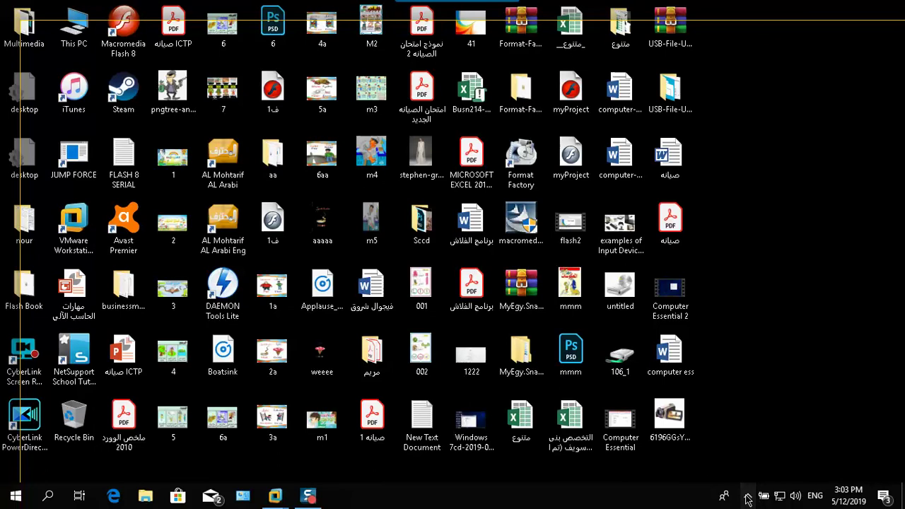
left_click(747, 495)
right_click(721, 443)
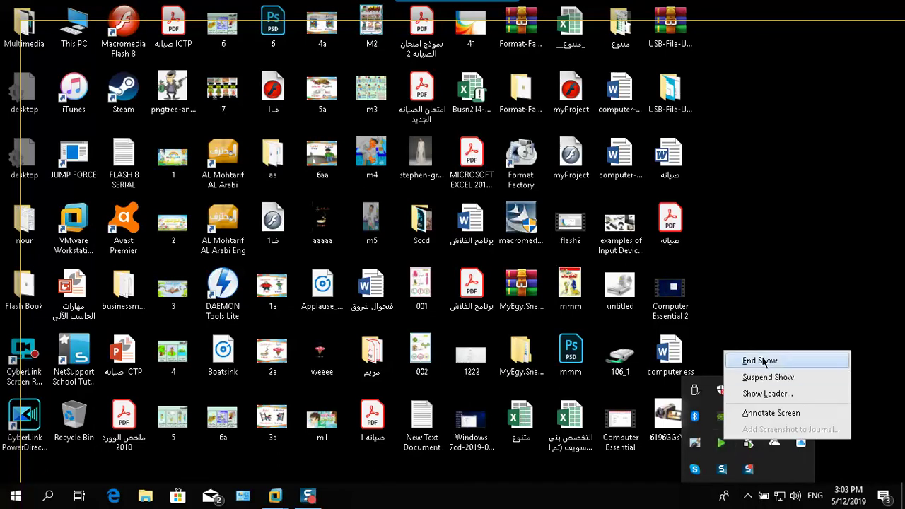
left_click(760, 361)
left_click(275, 497)
mouse_move(275, 497)
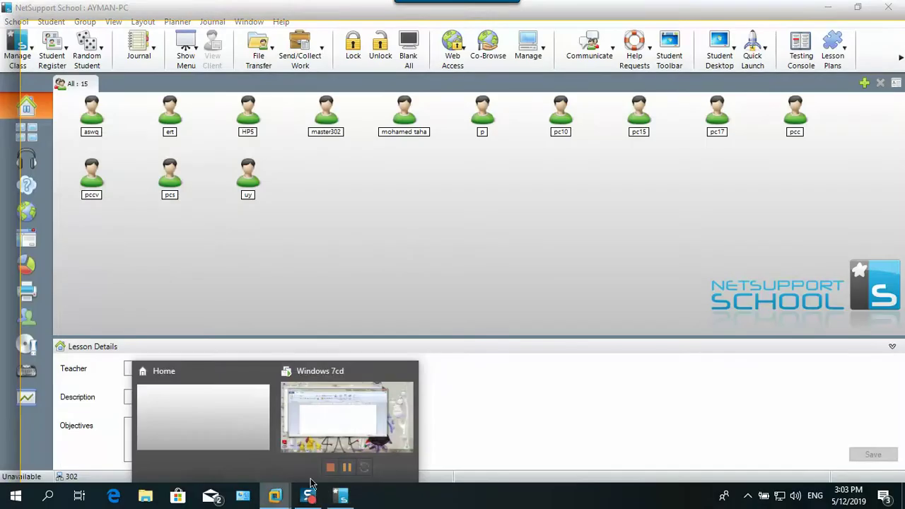
left_click(347, 424)
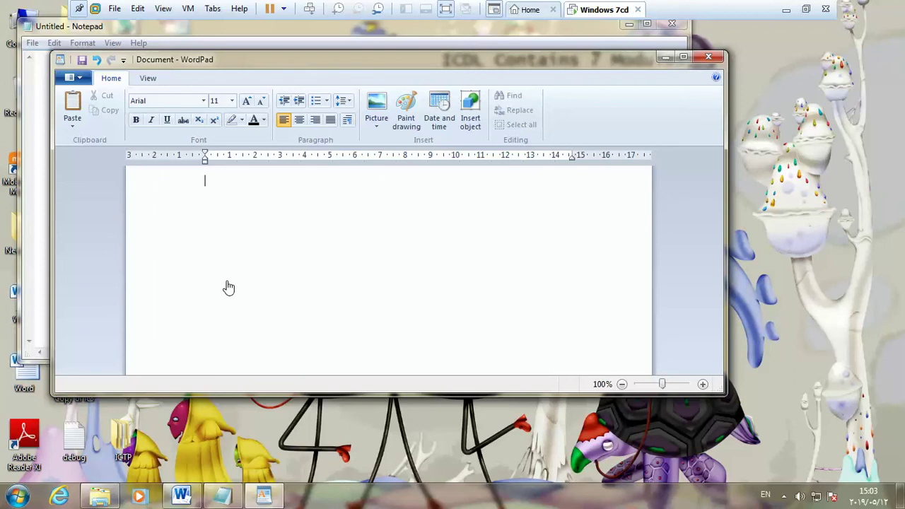
Enter and erase a capital "A", and with Caps Lock on enter and erase "ASSAAADD"
type("A")
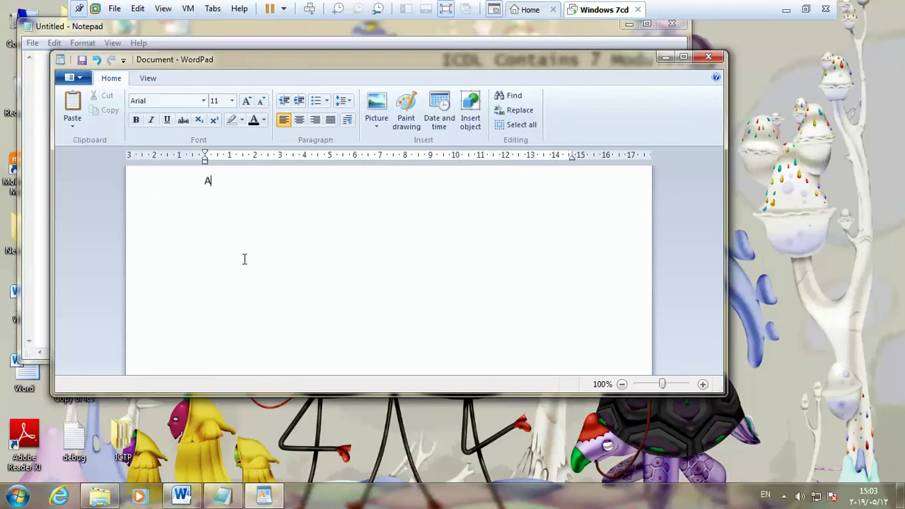
key("BackSpace")
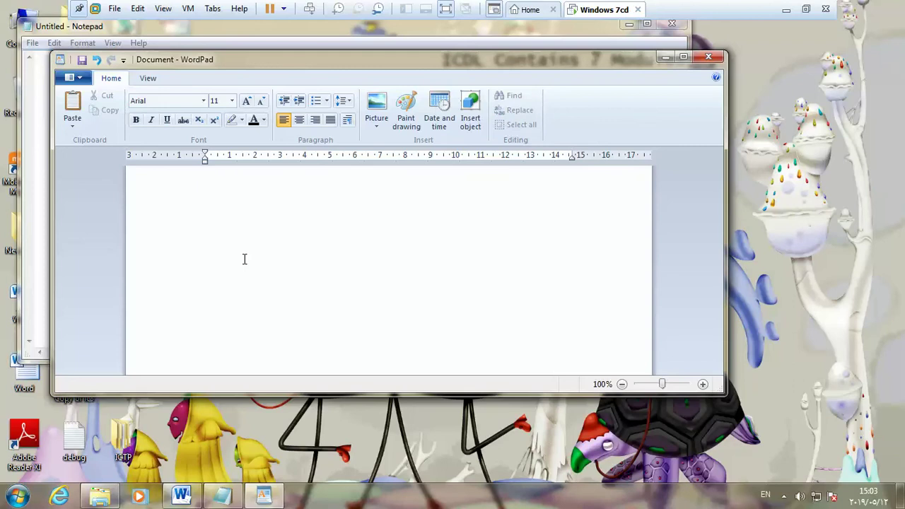
key("Caps_Lock")
type("ASSAAADD")
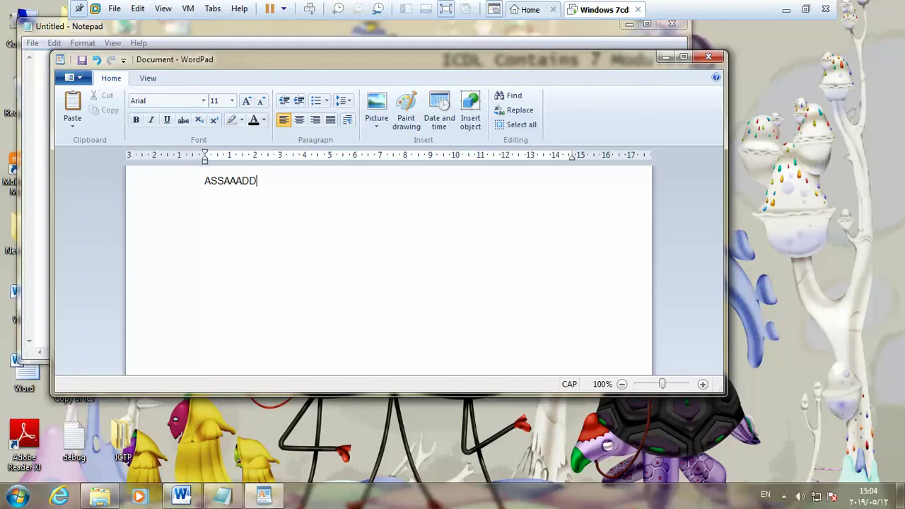
key("BackSpace")
key("BackSpace")
key("BackSpace")
key("BackSpace")
key("BackSpace")
key("BackSpace")
key("BackSpace")
key("BackSpace")
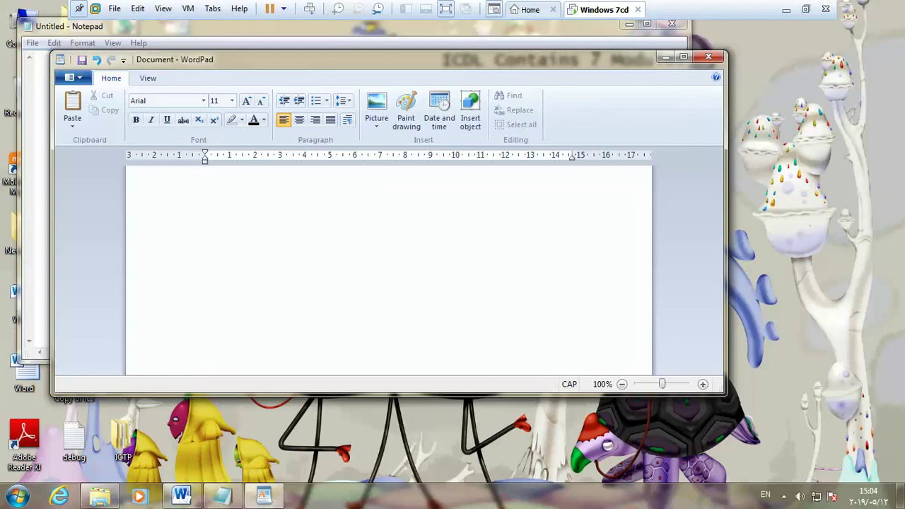
Enter and erase the practice letters "AD" with Caps Lock on and the word "Datetest" with it off
type("AD")
key("BackSpace")
key("BackSpace")
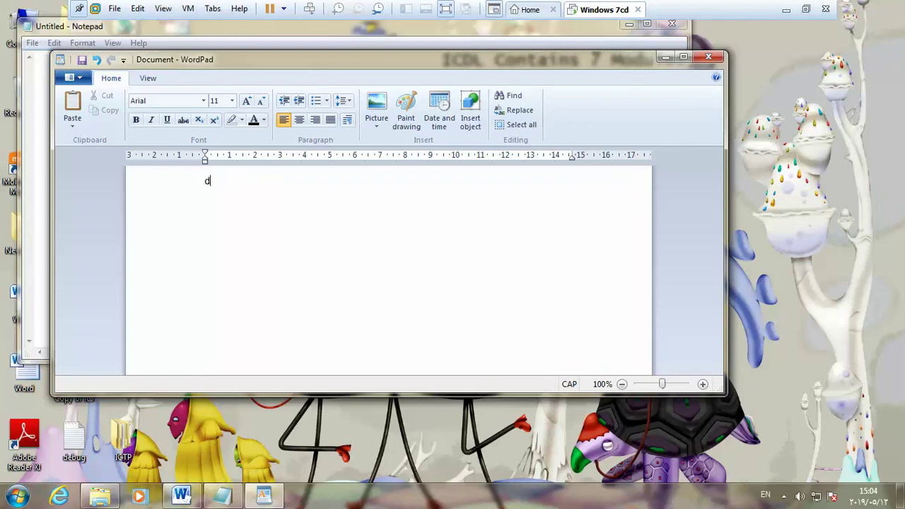
key("Caps_Lock")
type("Dat")
type("e")
type("tes")
type("t")
key("BackSpace")
key("BackSpace")
key("BackSpace")
key("BackSpace")
double_click(214, 181)
key("Delete")
Write "date Calcualtion", "@#$" and a period on separate lines of the WordPad document
type("date Calcualtion")
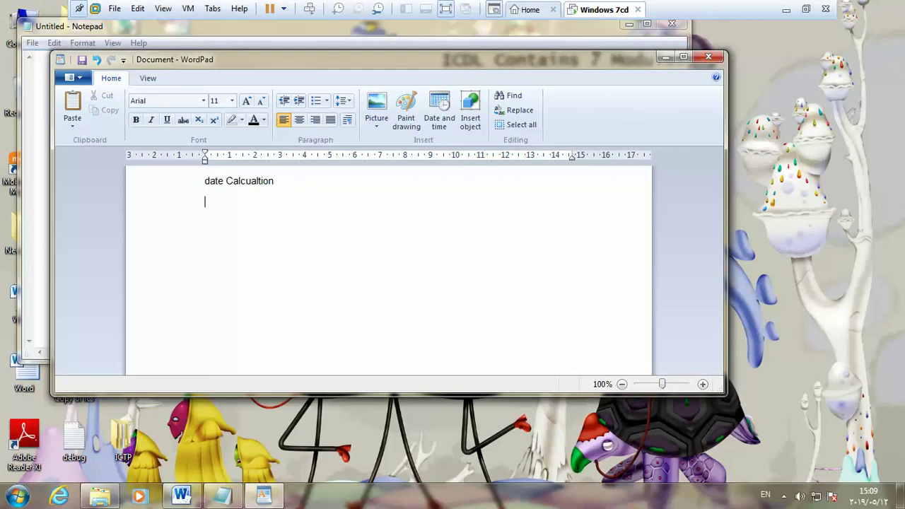
type("@#$")
key("Return")
type(".")
Enlarge all the WordPad text to font size 36
left_click_drag(182, 182, 180, 260)
left_click(246, 100)
left_click(246, 100)
left_click(246, 100)
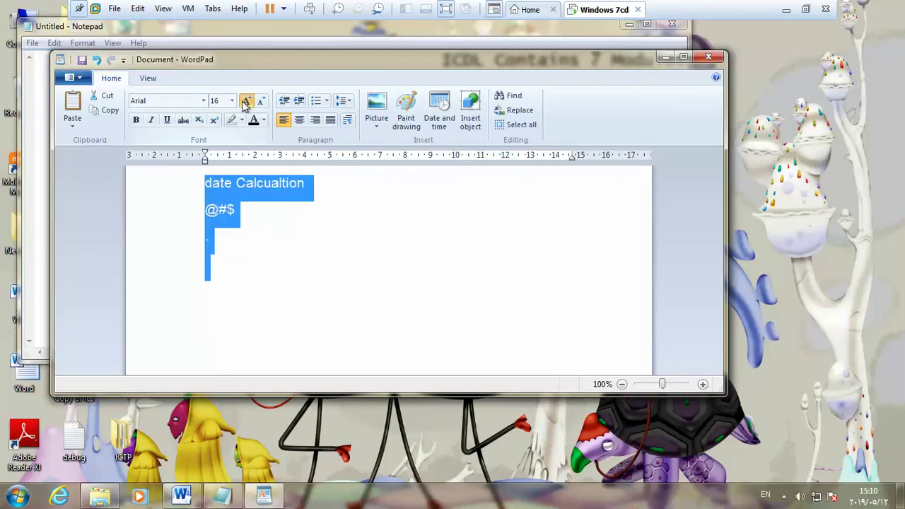
left_click(246, 100)
left_click(245, 100)
left_click(246, 101)
left_click(246, 100)
left_click(246, 100)
left_click(246, 101)
left_click(246, 101)
Add a comma, "it's", a double quote, a semicolon and a colon after the period, and close WordPad without saving
left_click(212, 295)
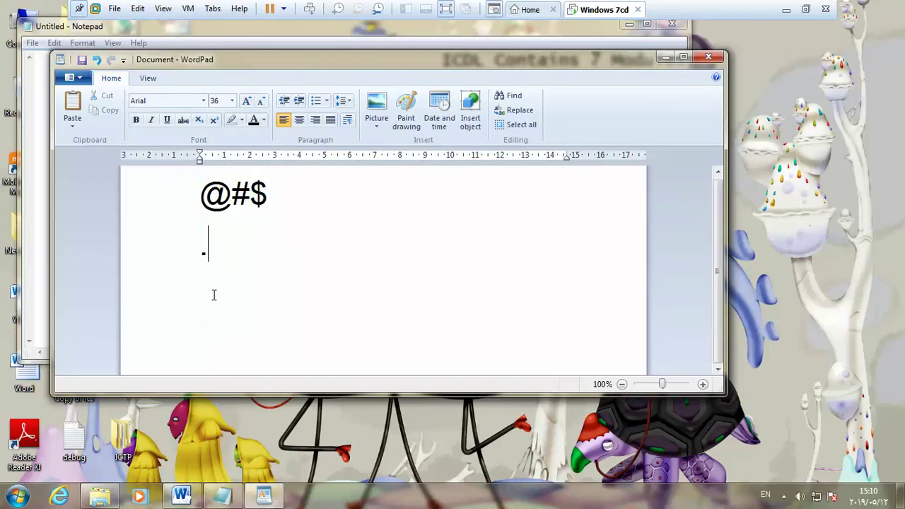
type(",")
type("it's")
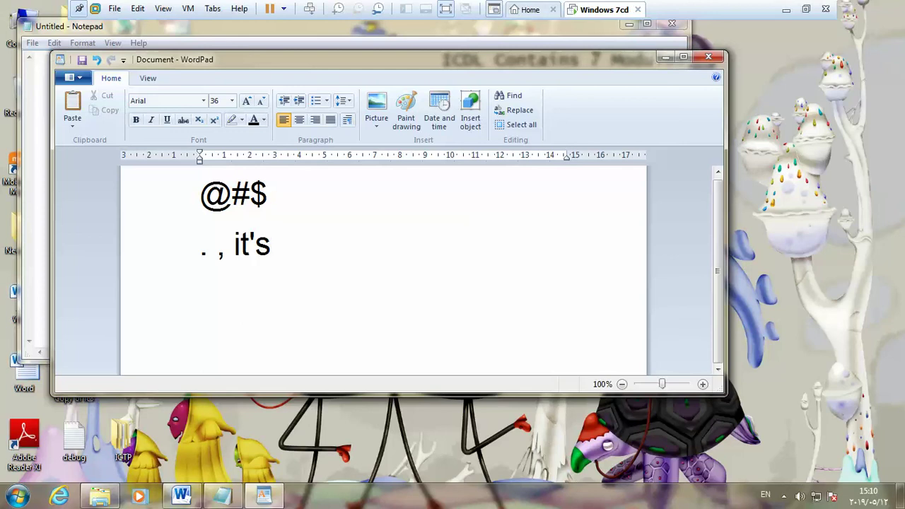
type("\"")
type(";")
type(":")
left_click(701, 61)
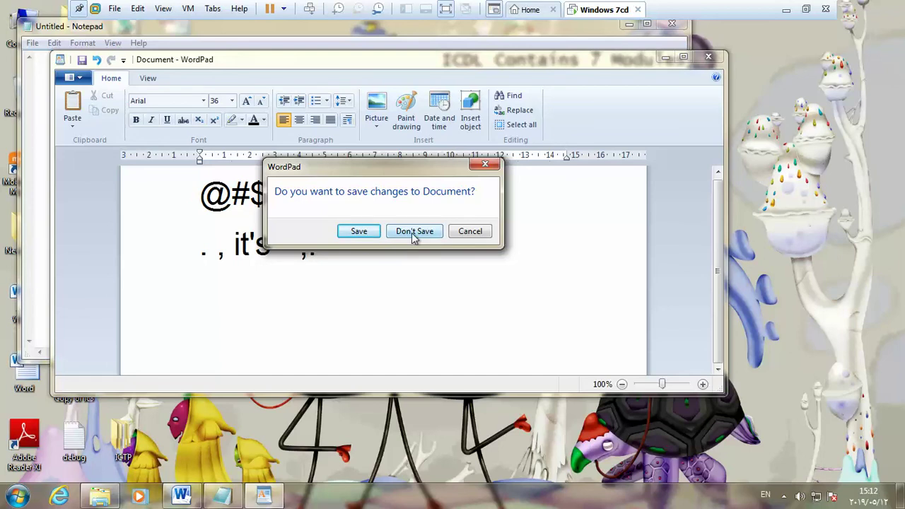
left_click(414, 231)
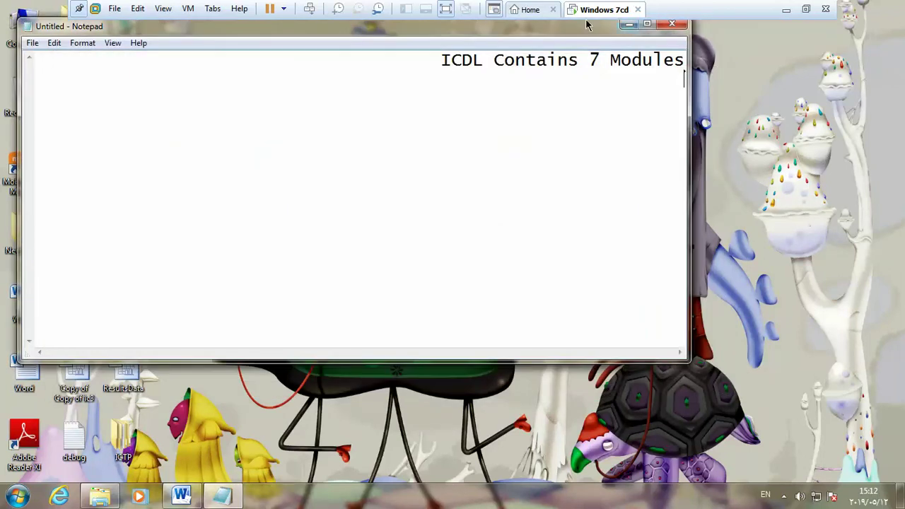
Start showing the teacher's screen to the students again in NetSupport School and return to the virtual machine
left_click(786, 10)
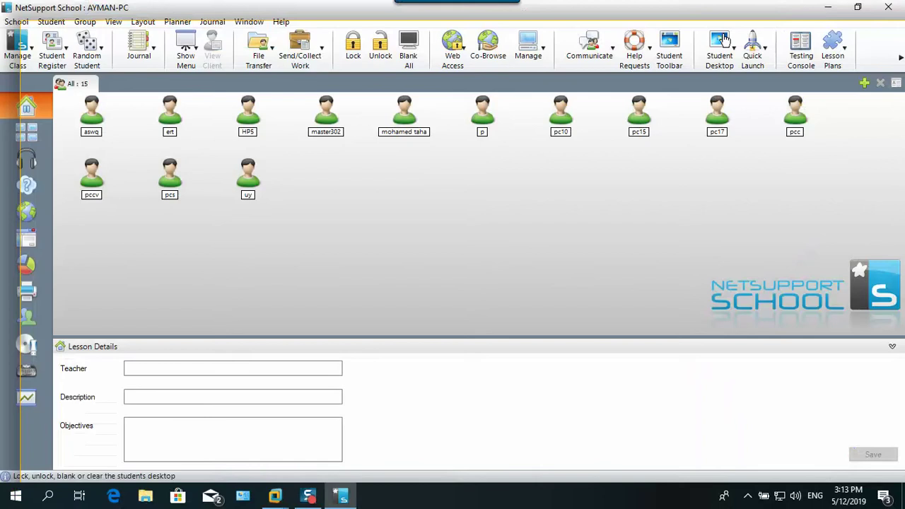
left_click(186, 50)
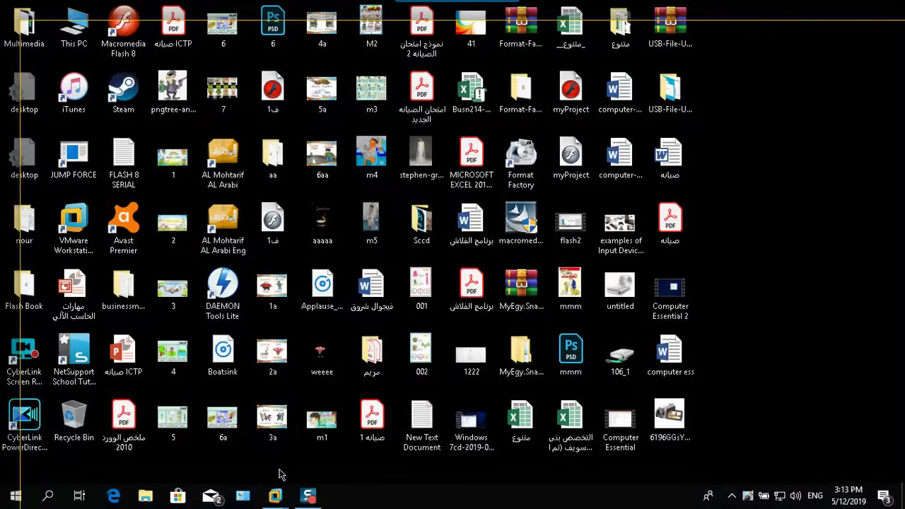
mouse_move(274, 495)
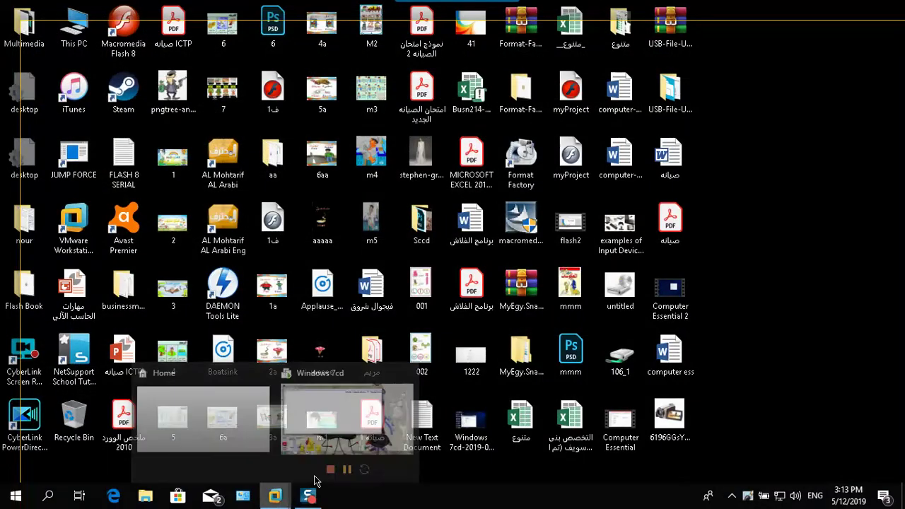
left_click(335, 419)
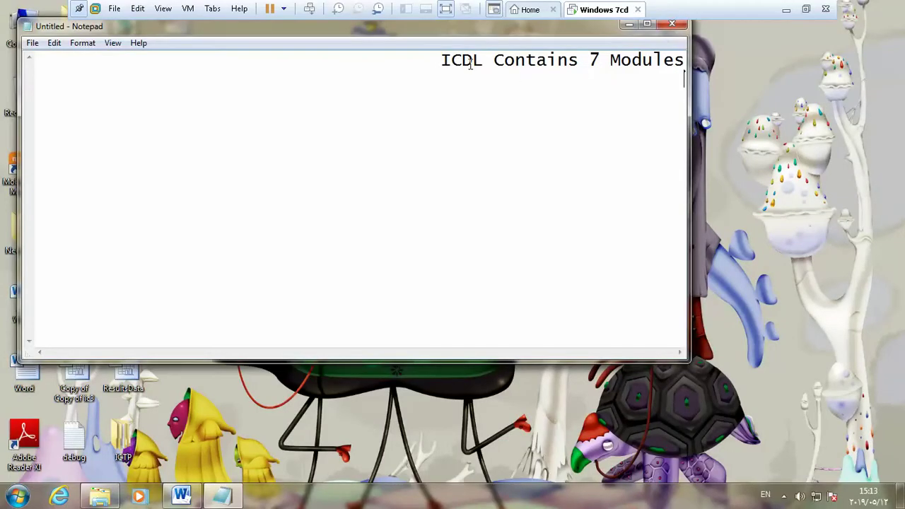
Switch Notepad's text direction to left-to-right, and move its window off the desktop icons to show its file commands
key("ctrl+shift")
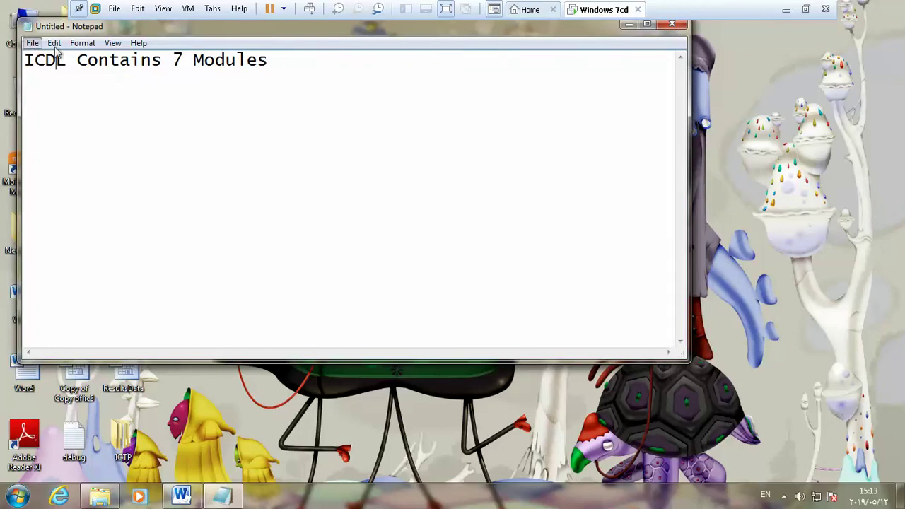
left_click(33, 43)
left_click_drag(143, 29, 328, 47)
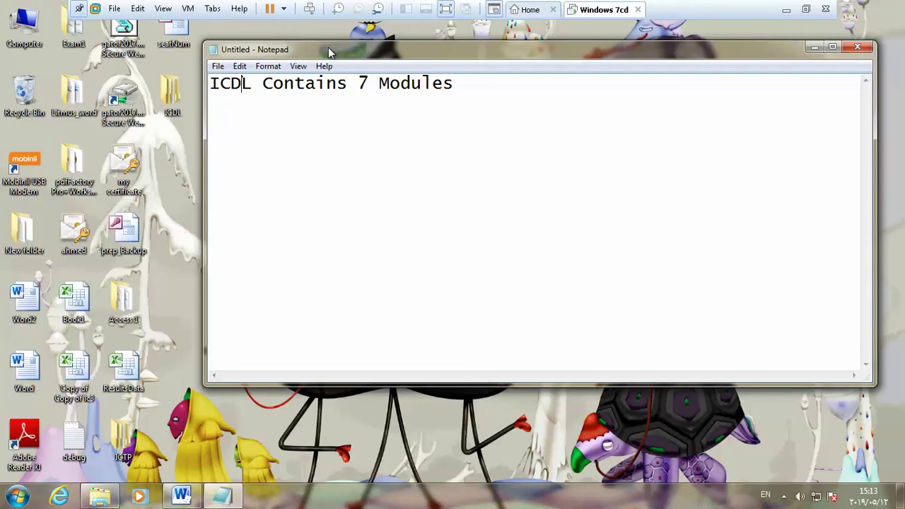
left_click(217, 67)
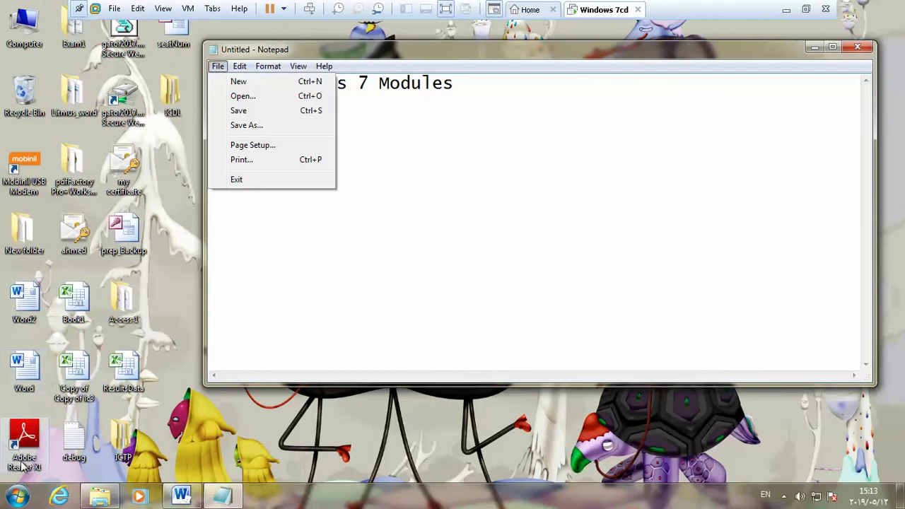
Open WordPad from the Windows accessories and display its file commands
left_click(21, 497)
key("alt+shift")
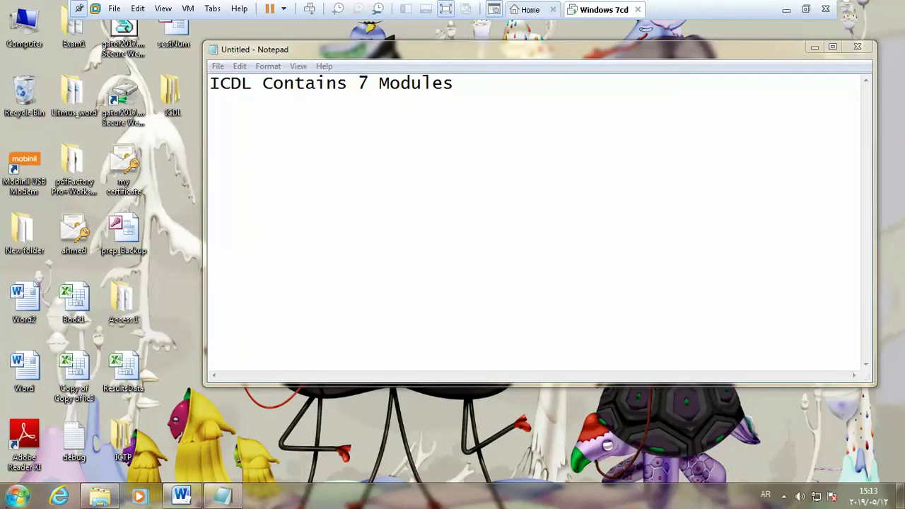
left_click(18, 496)
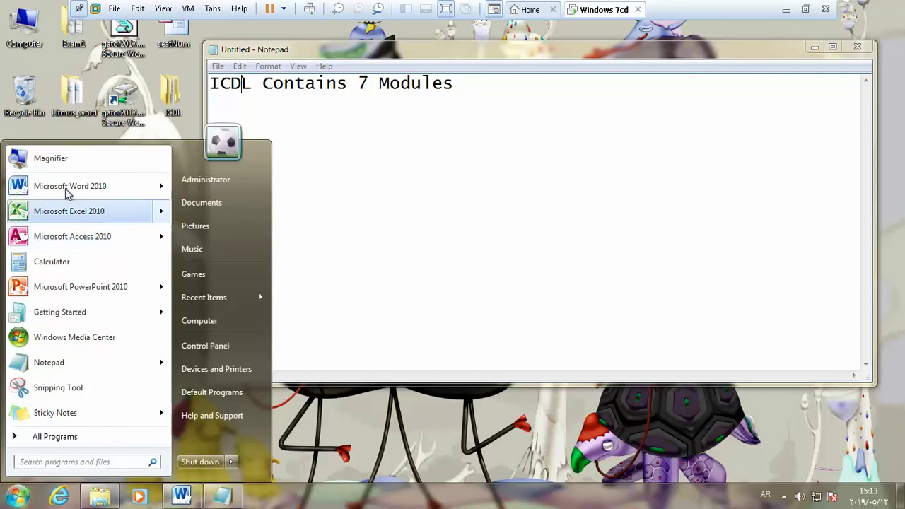
left_click(91, 464)
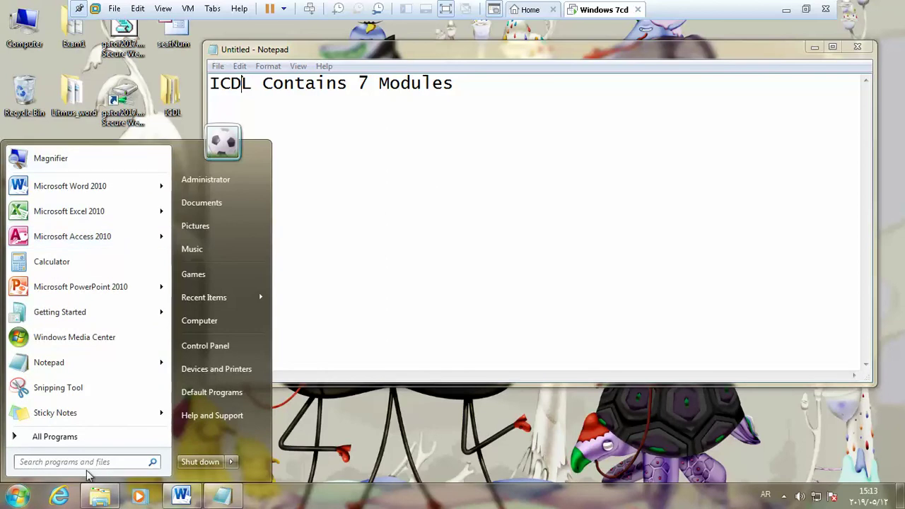
left_click(76, 438)
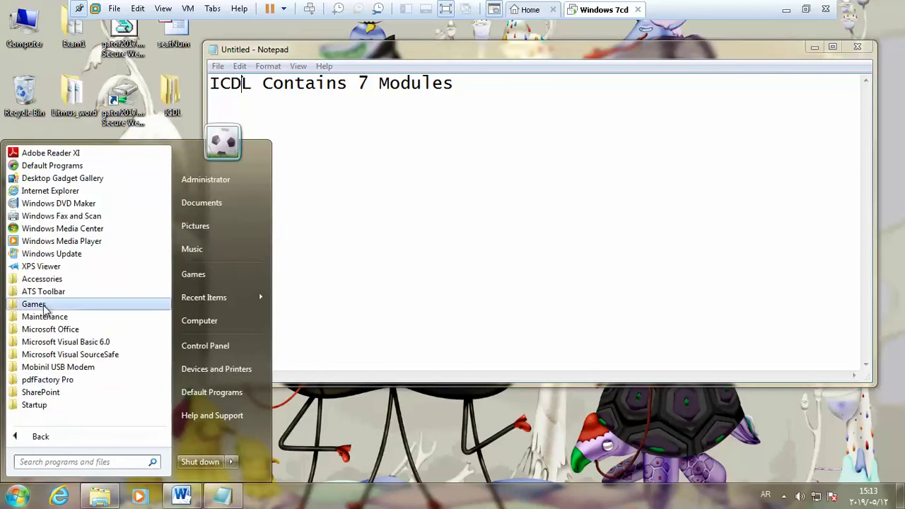
left_click(44, 279)
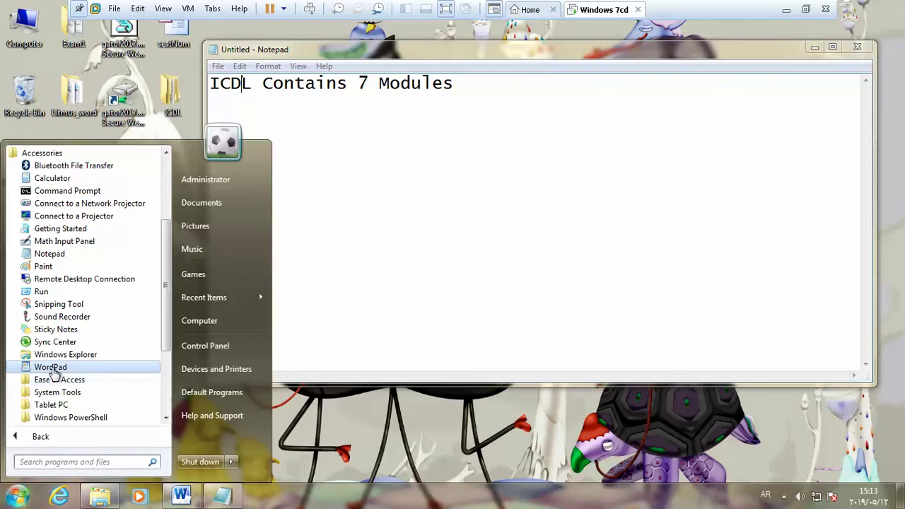
left_click(50, 367)
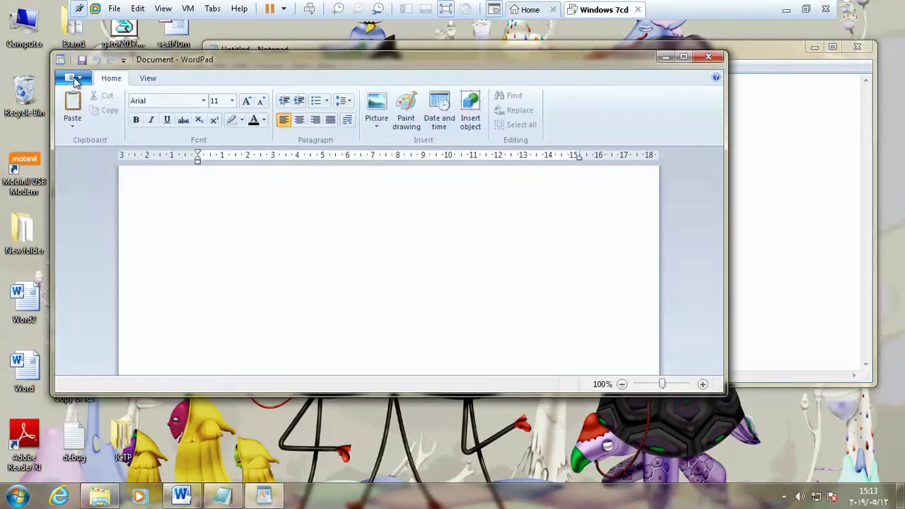
left_click(77, 80)
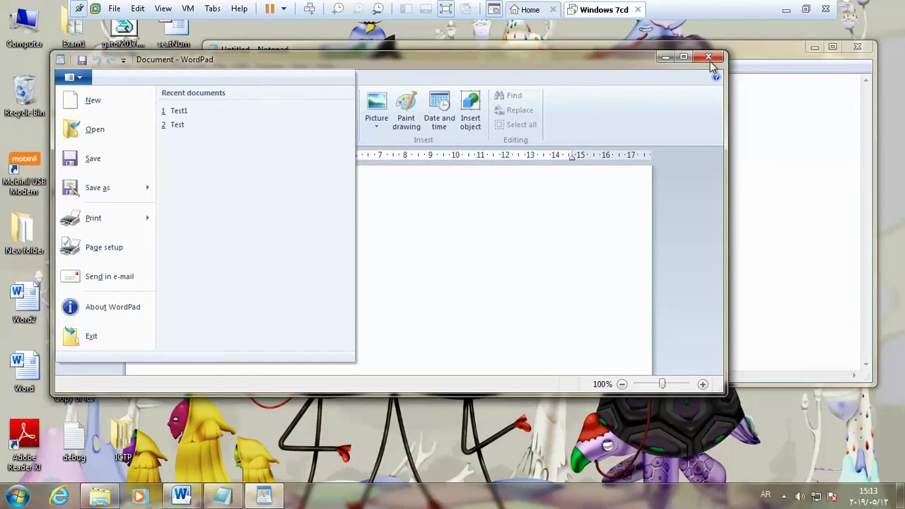
Dismiss WordPad's file commands and close the empty WordPad document
left_click(624, 199)
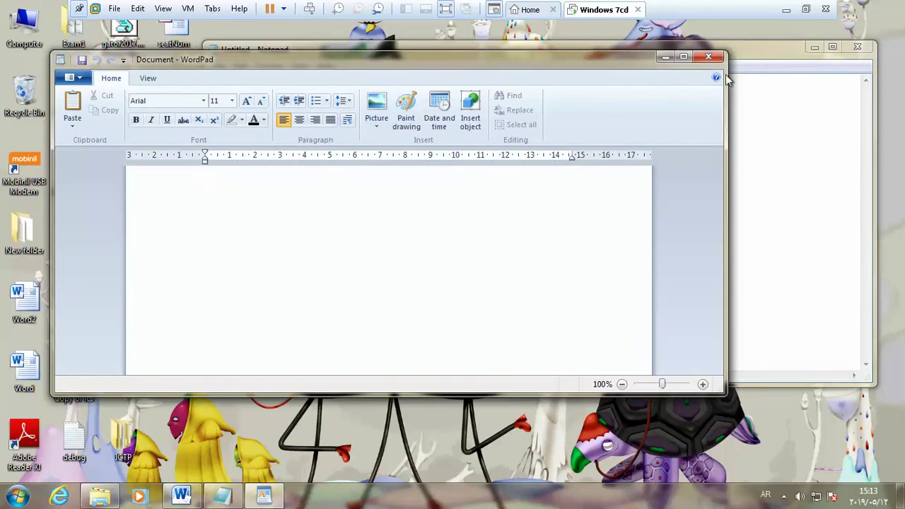
left_click(708, 59)
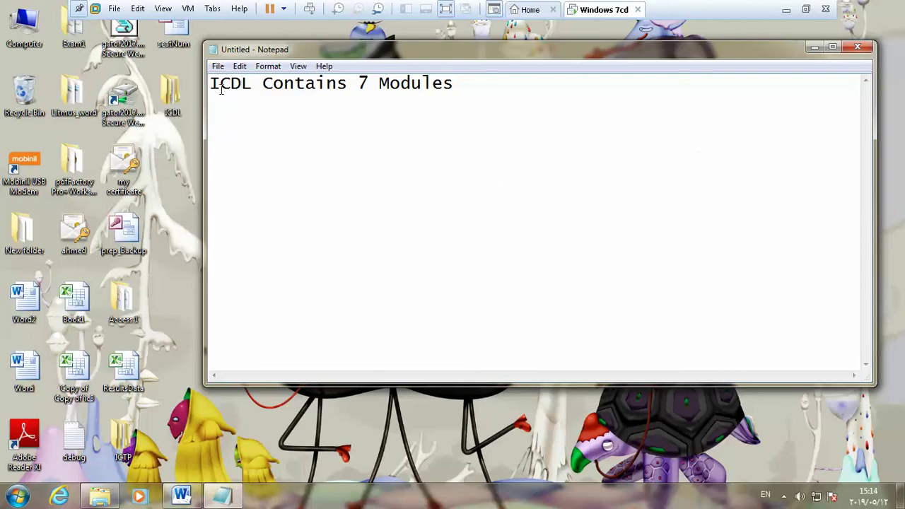
Start saving the Notepad note under a new name and browse from the Desktop to the Litmus(1) folder in the Documents library
left_click(219, 67)
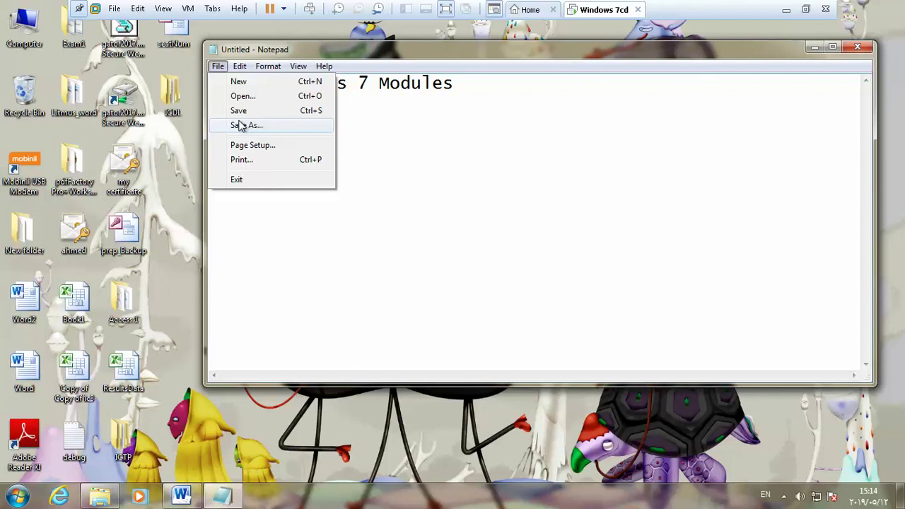
left_click(242, 125)
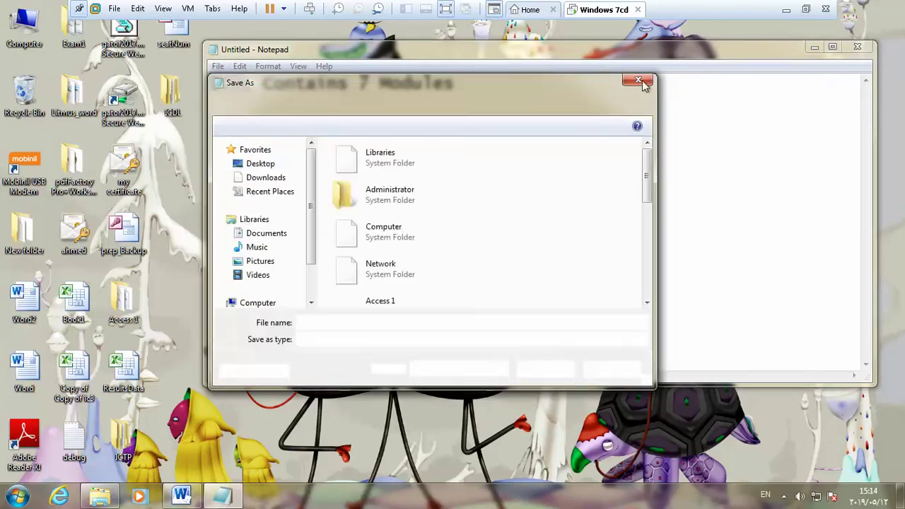
left_click(641, 81)
left_click(218, 65)
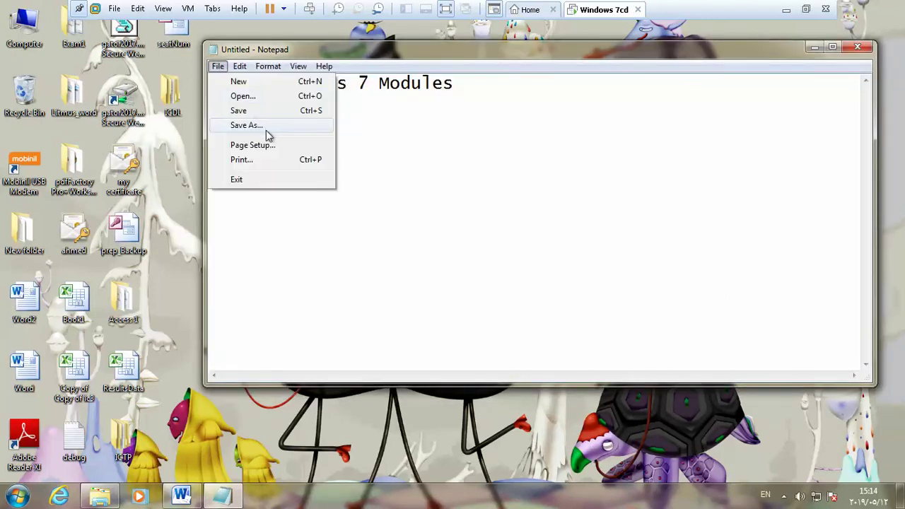
left_click(259, 130)
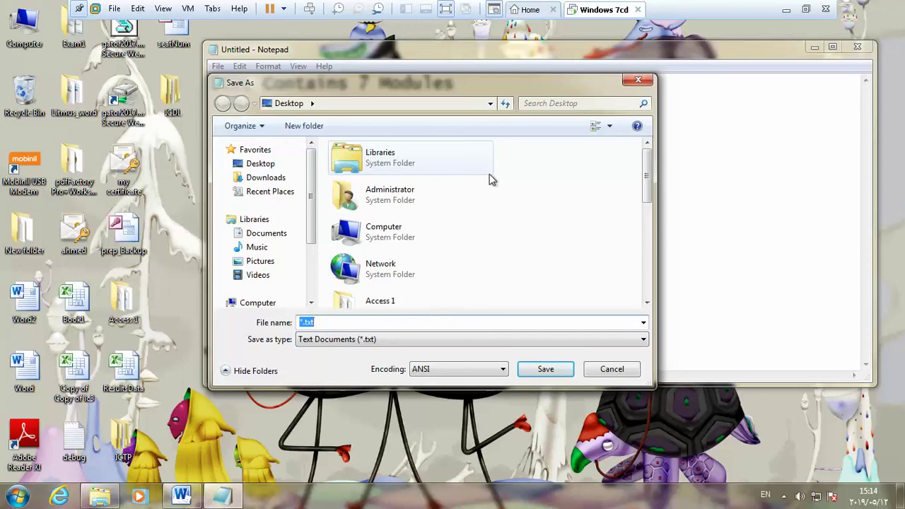
left_click(260, 163)
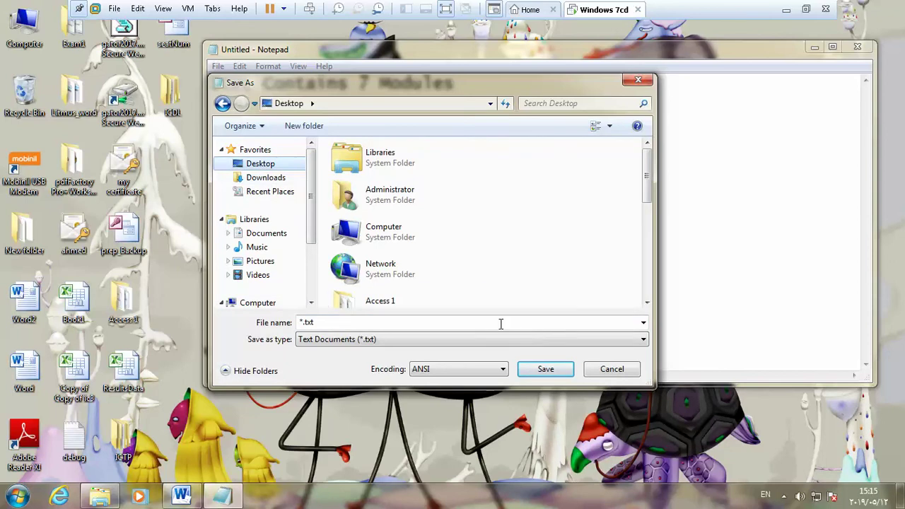
left_click(314, 297)
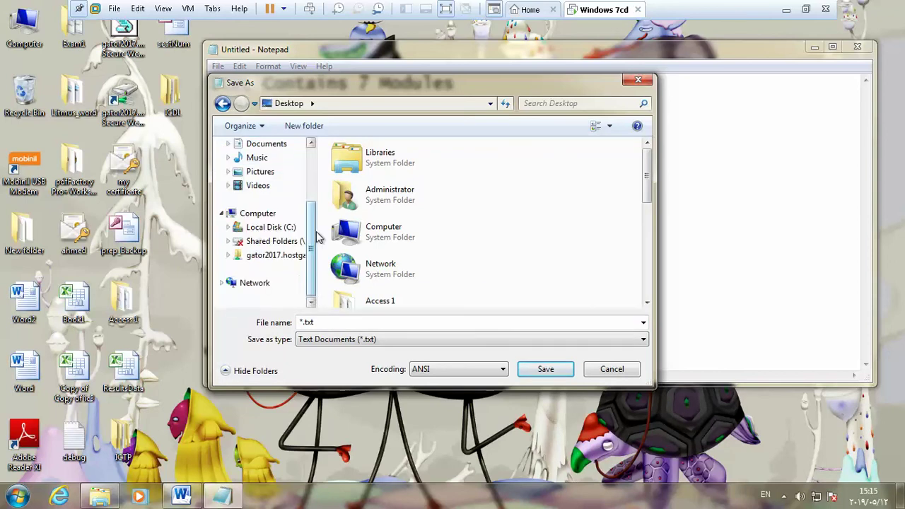
scroll(311, 216, "up", 1)
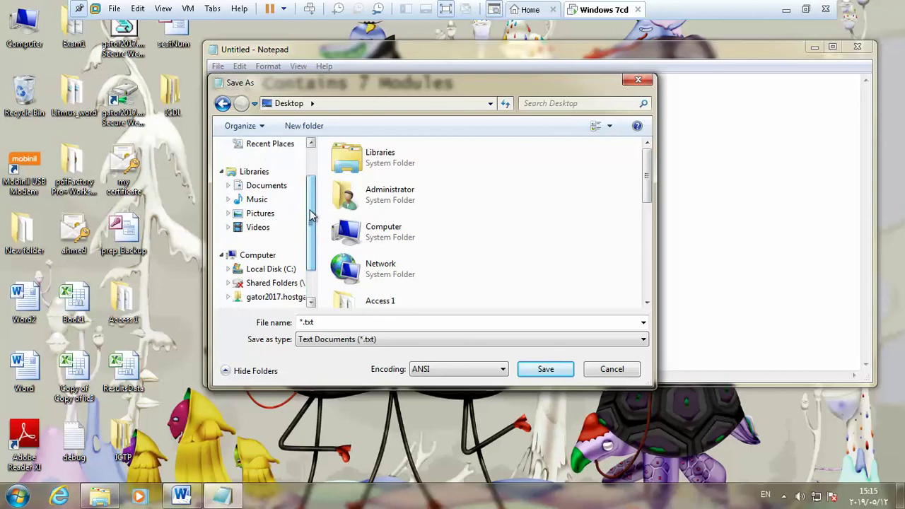
left_click(277, 187)
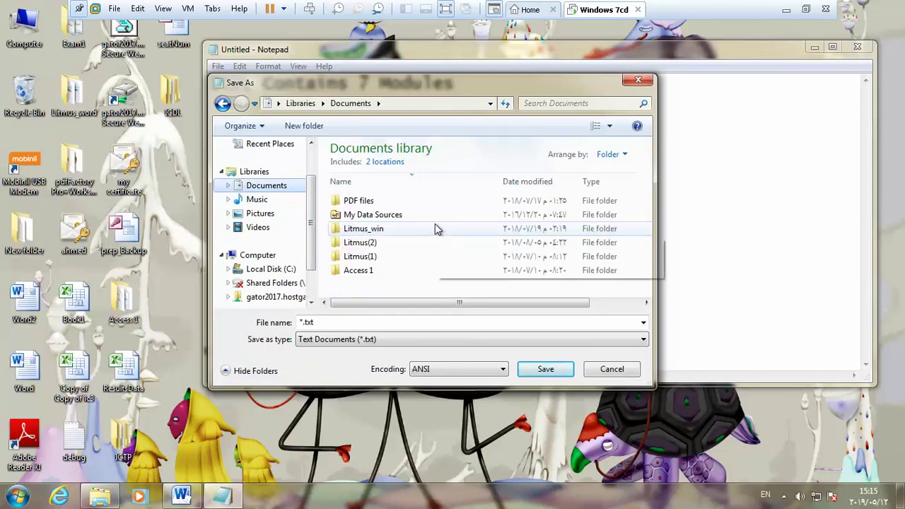
double_click(361, 257)
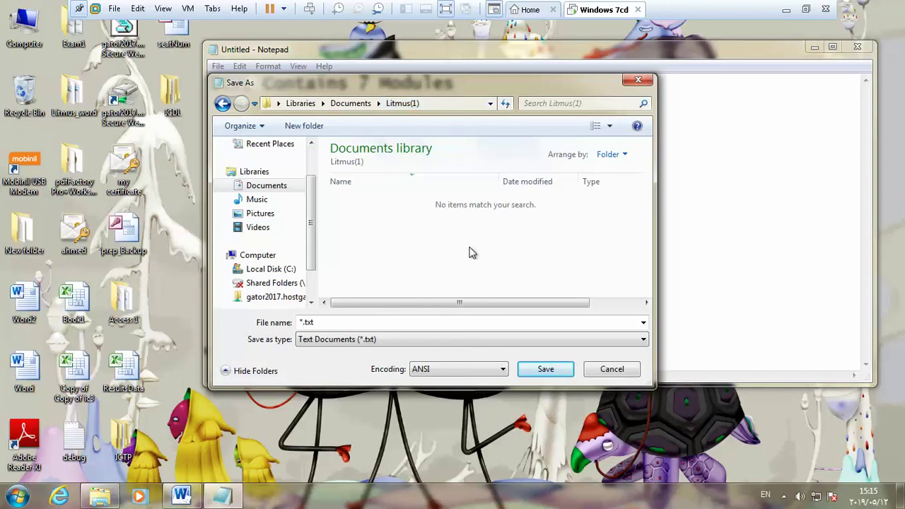
Examine the contents and full path of the Litmus(1) folder in a separate Documents window, and cancel the pending save
left_click(17, 494)
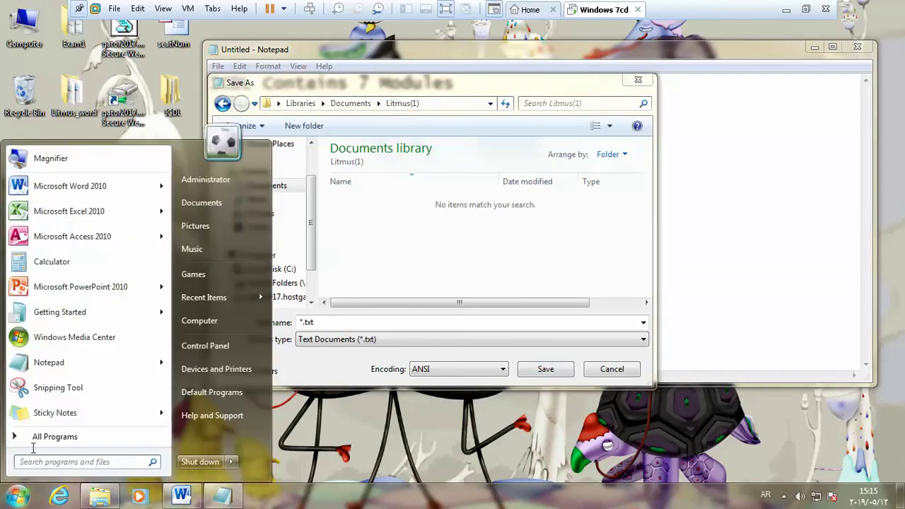
left_click(212, 203)
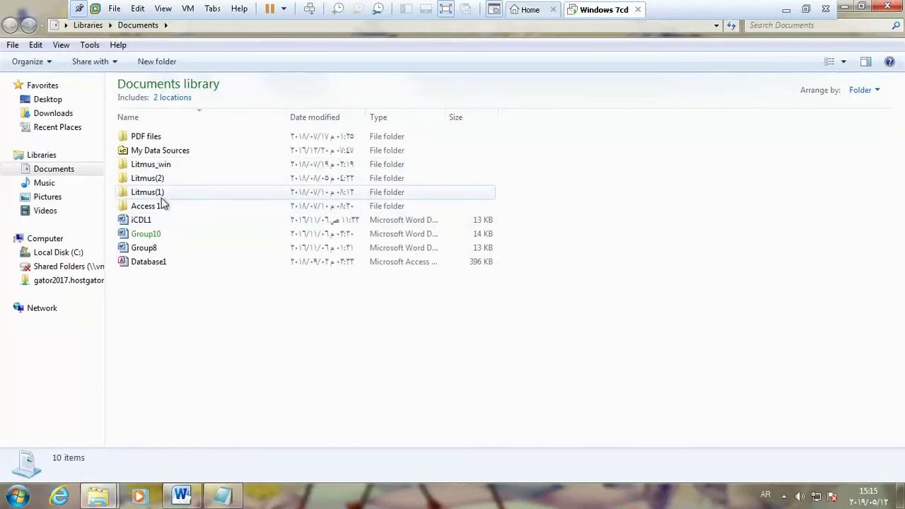
double_click(156, 193)
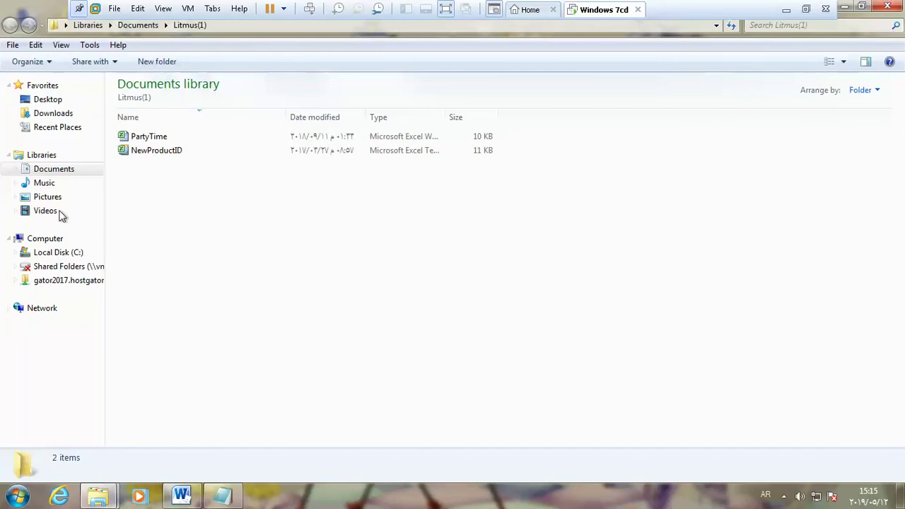
key("BackSpace")
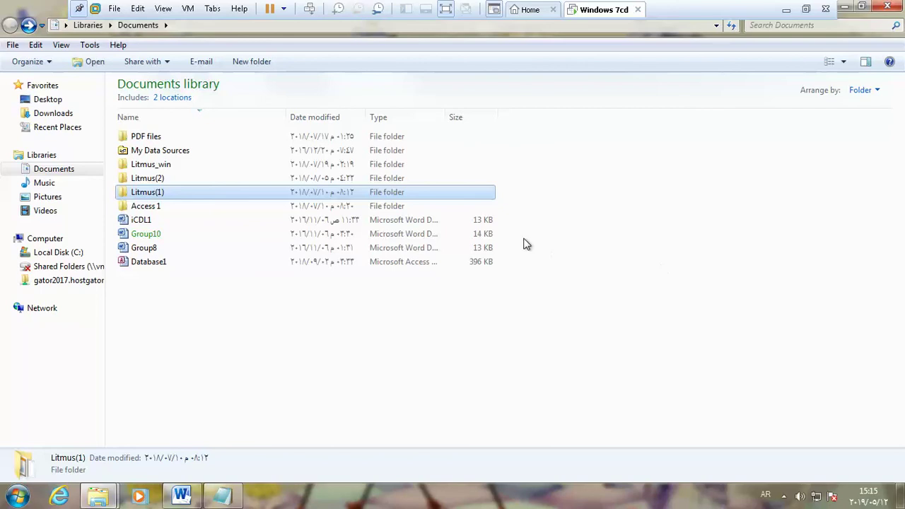
left_click(186, 26)
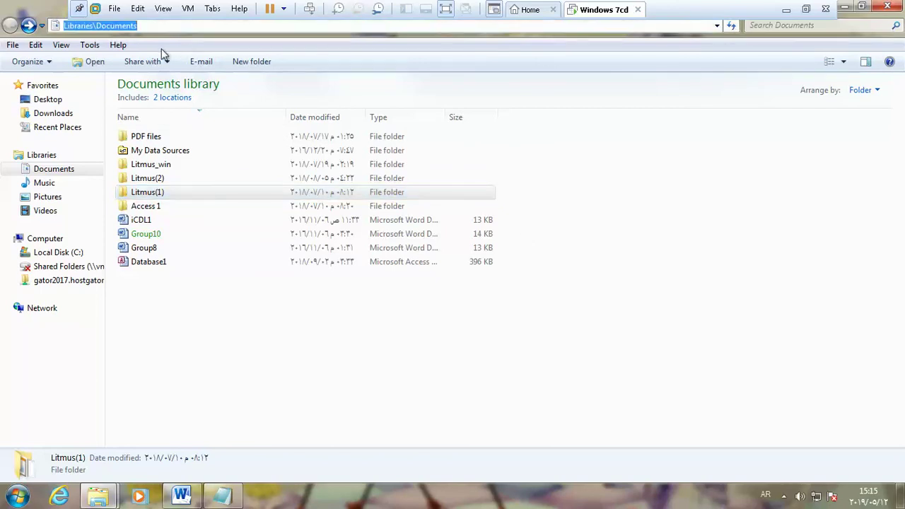
double_click(148, 194)
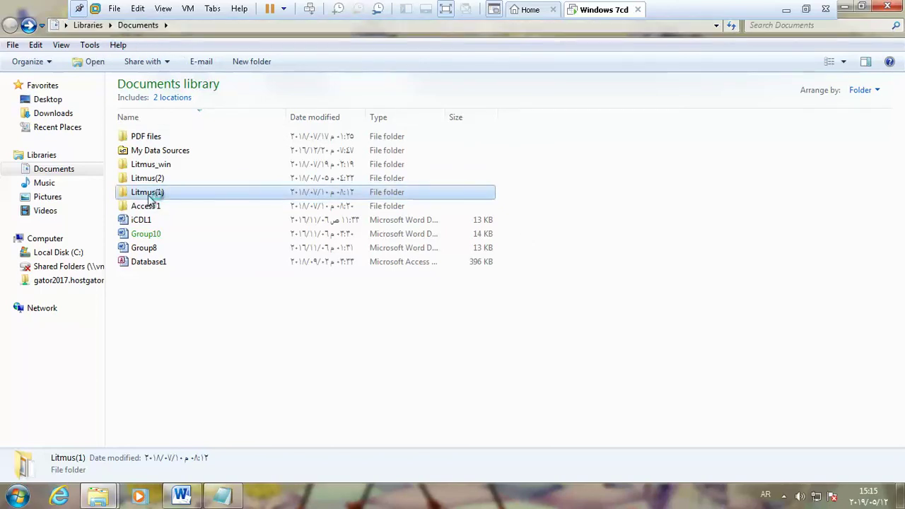
left_click(228, 26)
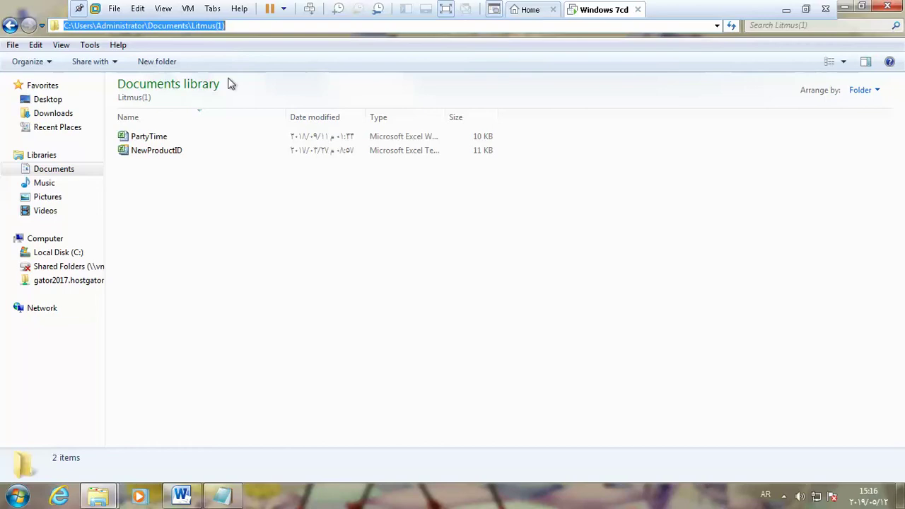
left_click(887, 6)
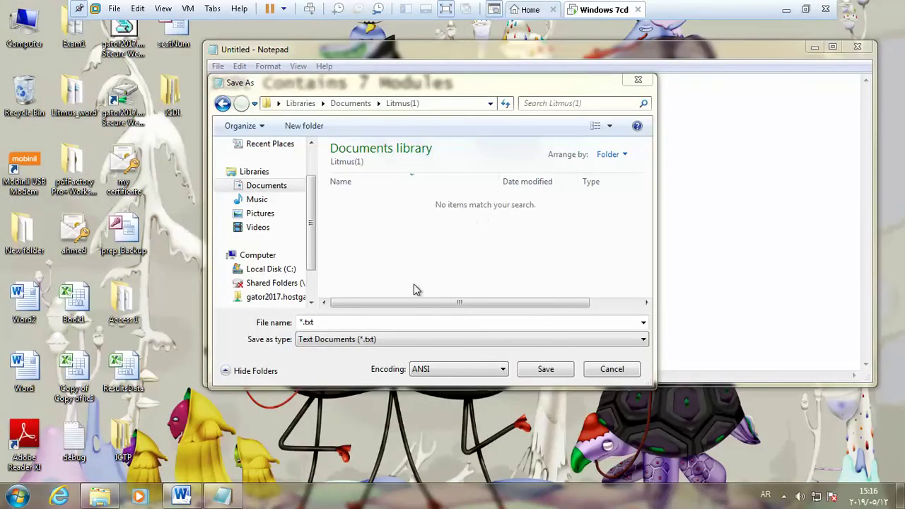
left_click(609, 368)
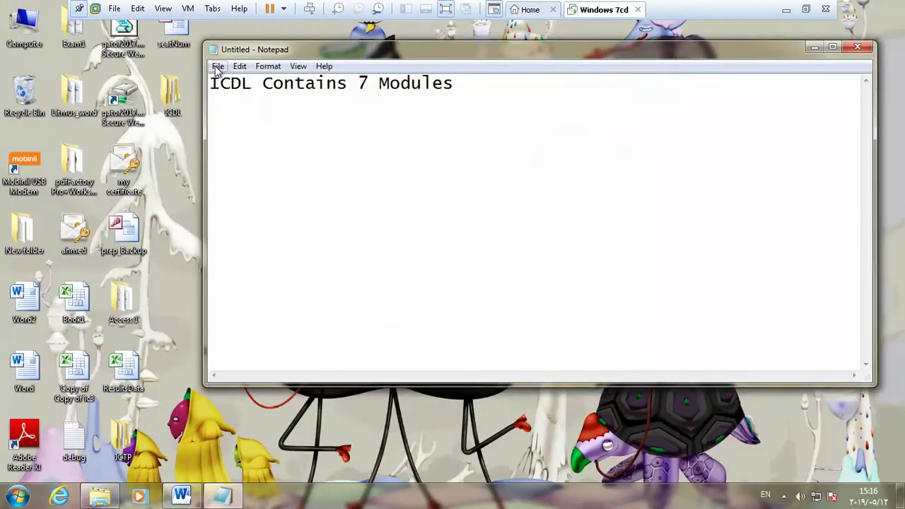
Start saving the note under a new name and choose the Litmus(2) folder in the Documents library as the location
left_click(218, 66)
left_click(244, 124)
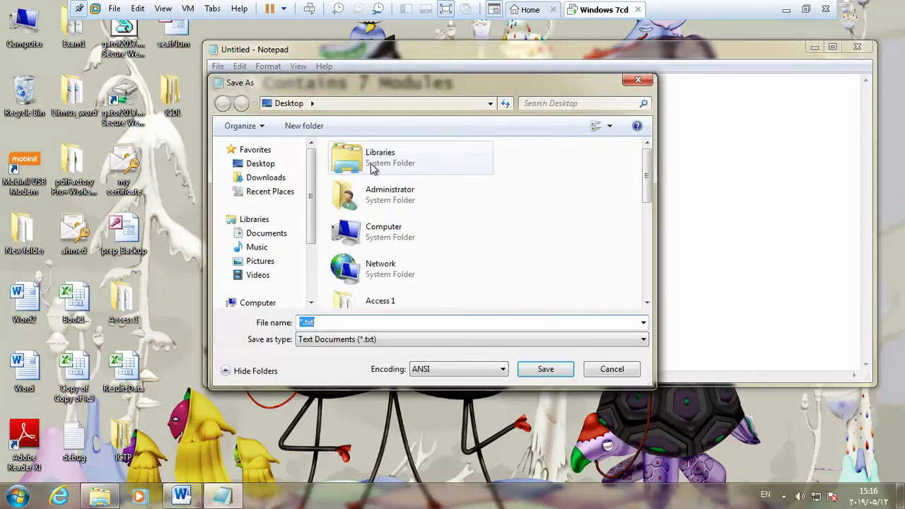
left_click(267, 235)
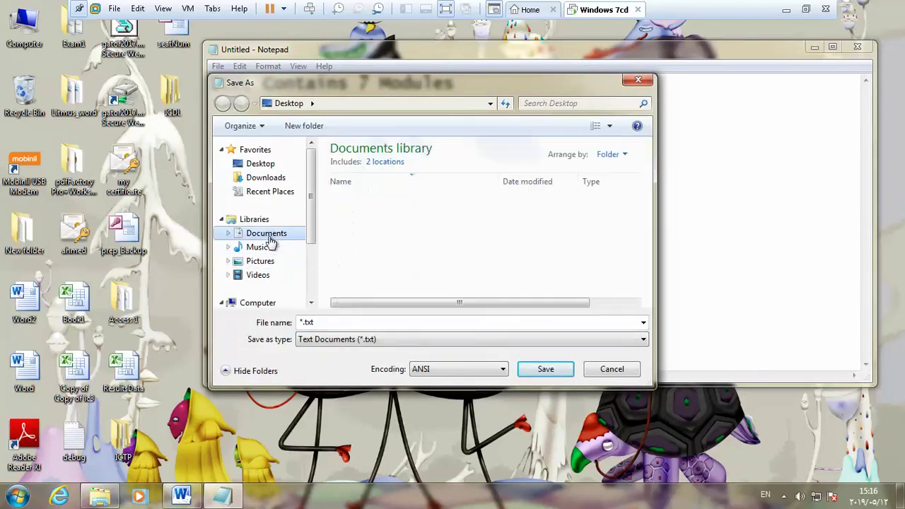
left_click(401, 106)
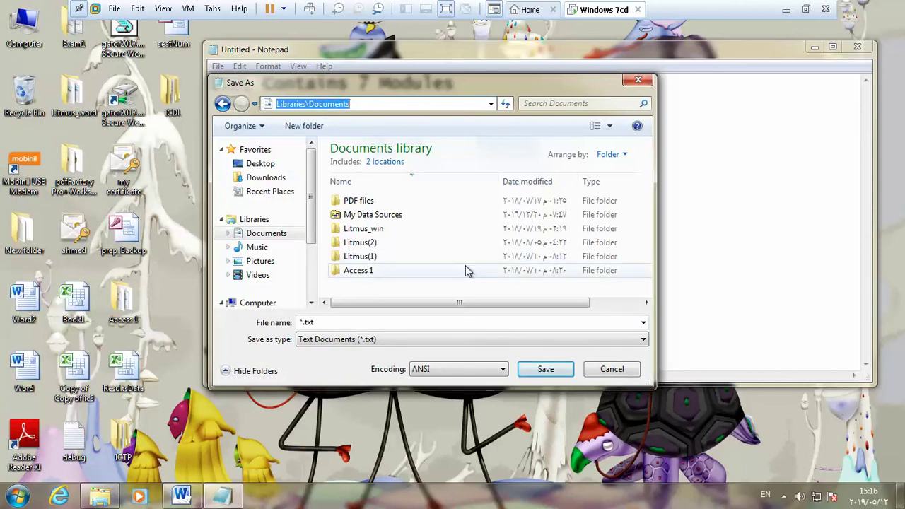
double_click(403, 244)
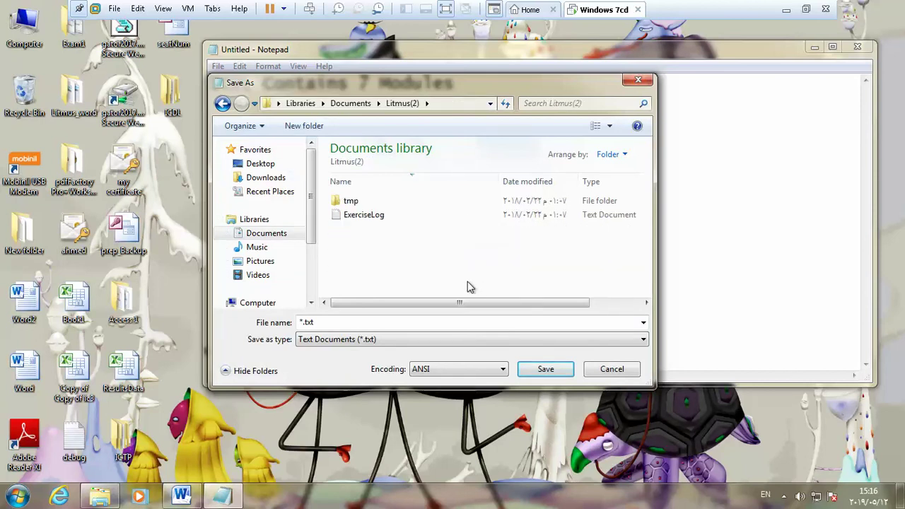
Name the file ICDL, choose the Text Documents (*.txt) type, and save it
left_click(329, 322)
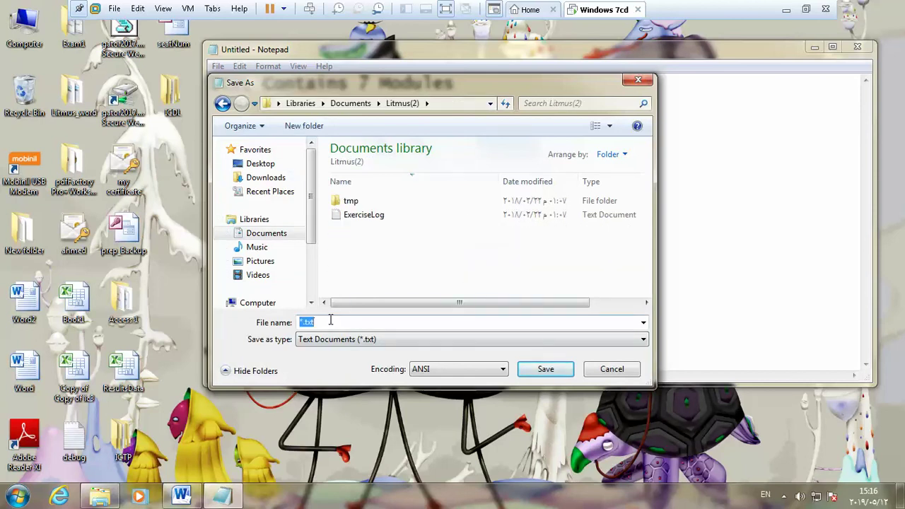
type("ICDL")
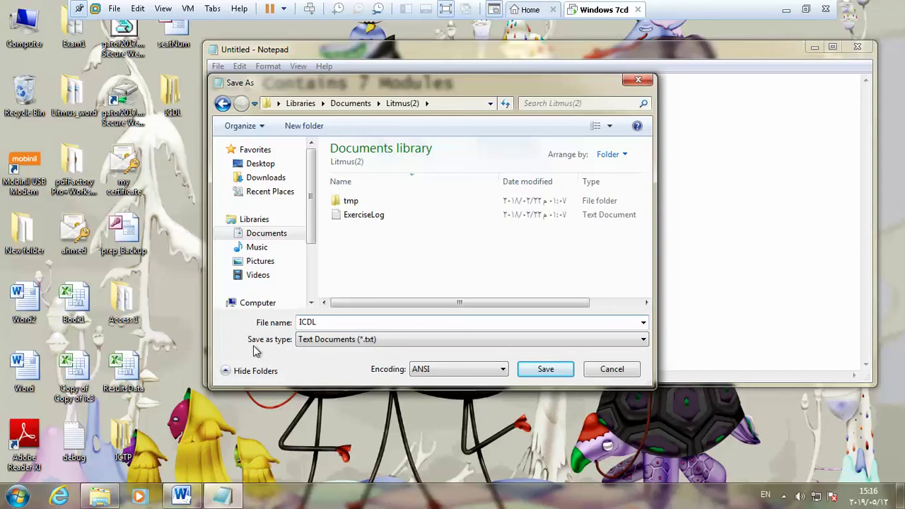
key("Tab")
left_click(322, 322)
left_click(327, 342)
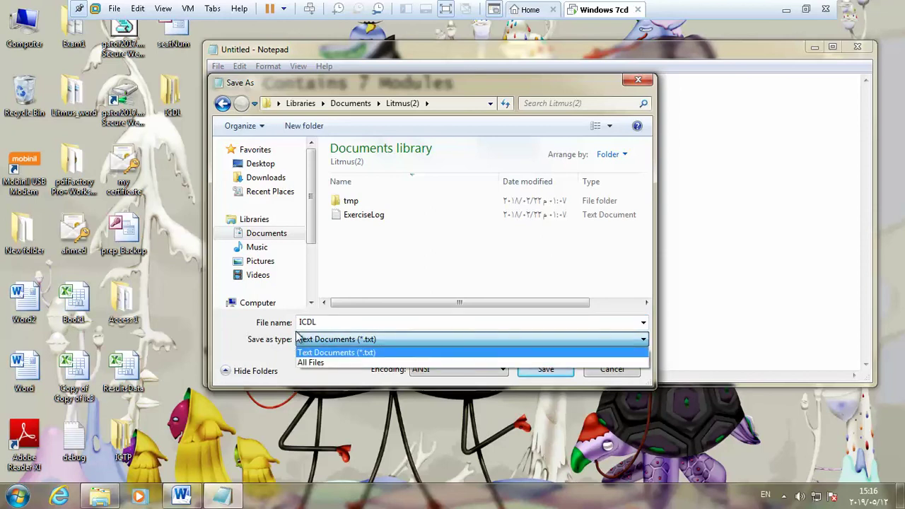
left_click(371, 356)
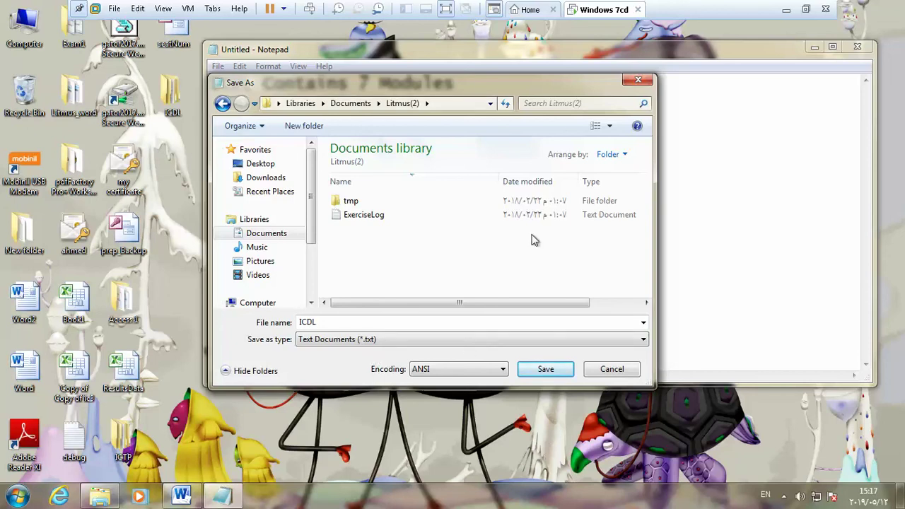
left_click(546, 371)
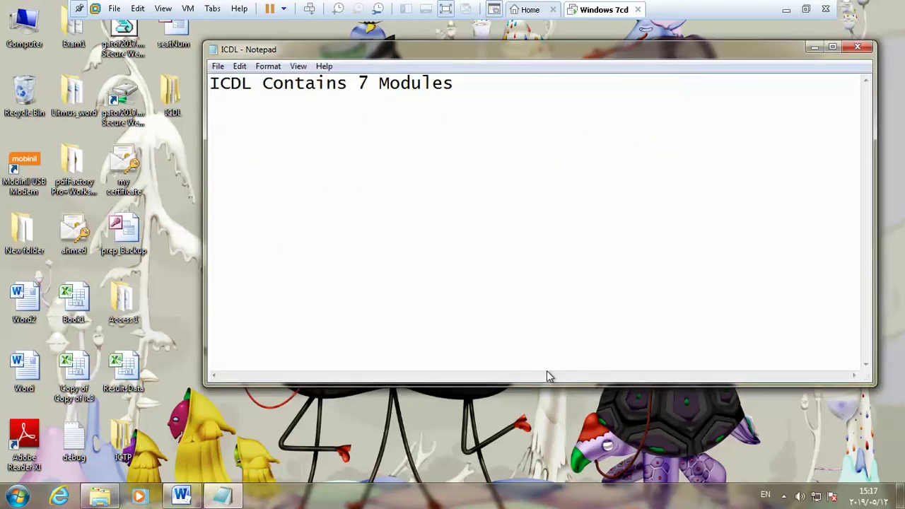
Add the line "Windows 7" below "ICDL Contains 7 Modules" in the note
left_click(218, 67)
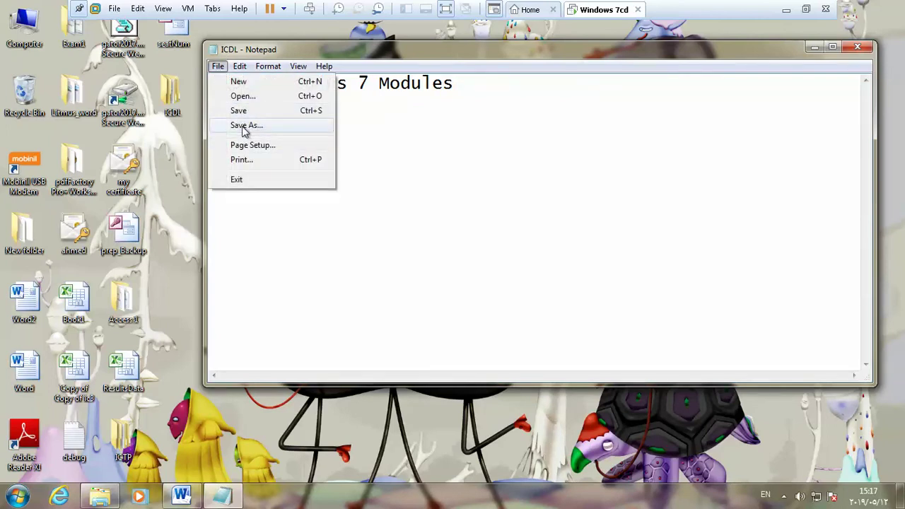
left_click(508, 108)
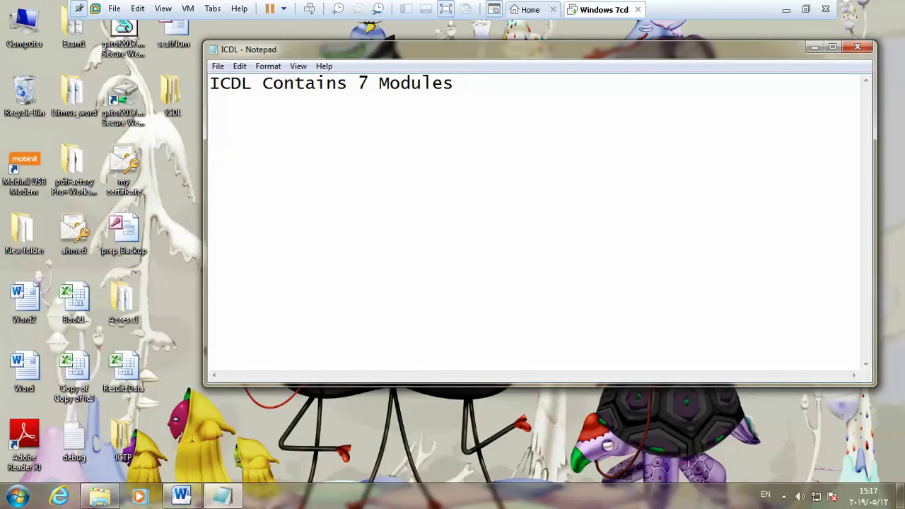
type("Windo")
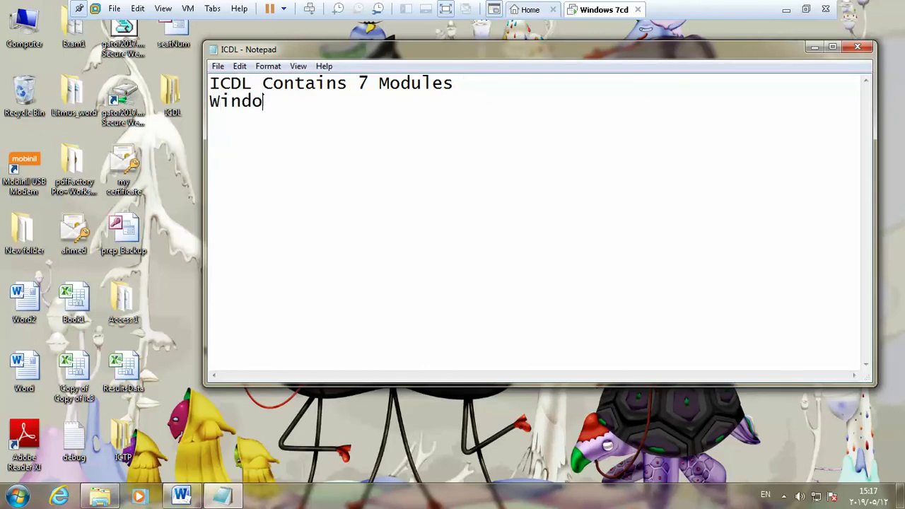
type("ws 7")
key("Return")
left_click(469, 86)
type("Wor")
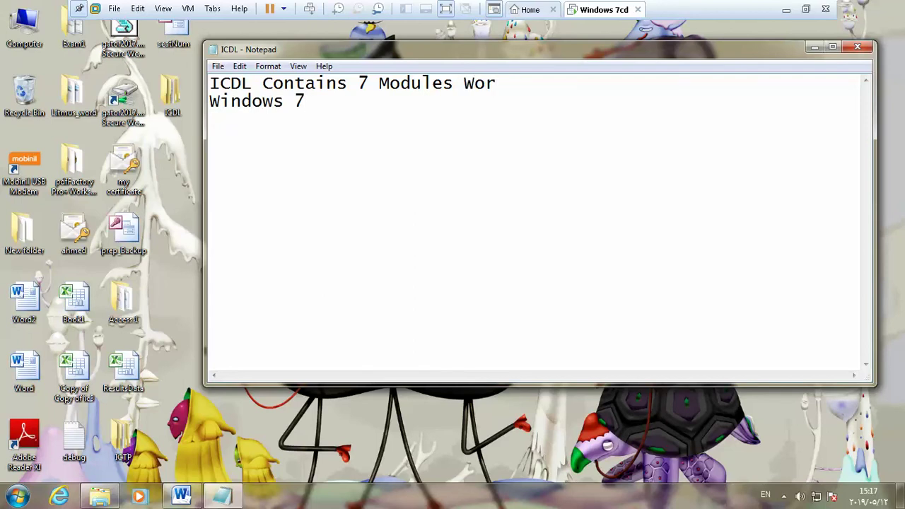
key("BackSpace")
key("BackSpace")
key("BackSpace")
key("BackSpace")
Add the line "Word" below "Windows 7" in the note, and start a new line after it
left_click(311, 101)
key("Return")
key("Return")
key("Return")
key("BackSpace")
key("BackSpace")
type("Word")
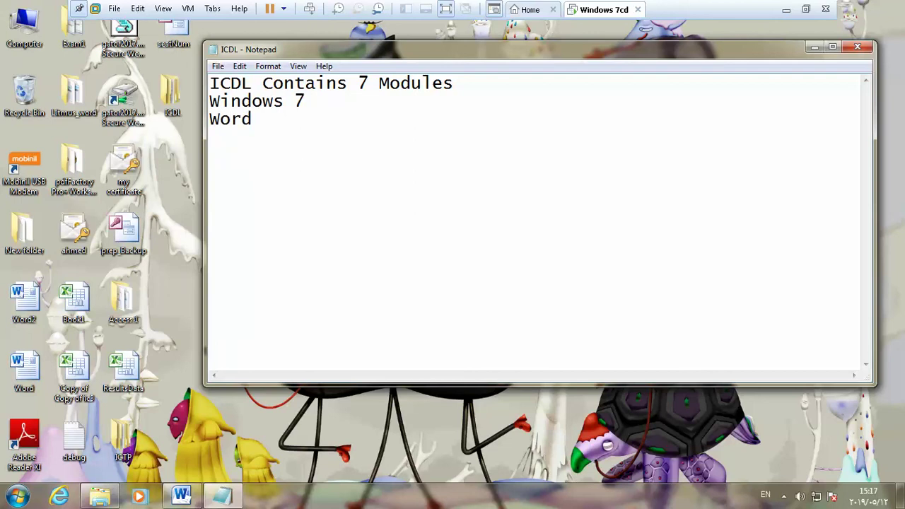
key("Return")
Save the ICDL note, and delete the lines "Windows 7" and "Word" from its text
left_click(217, 66)
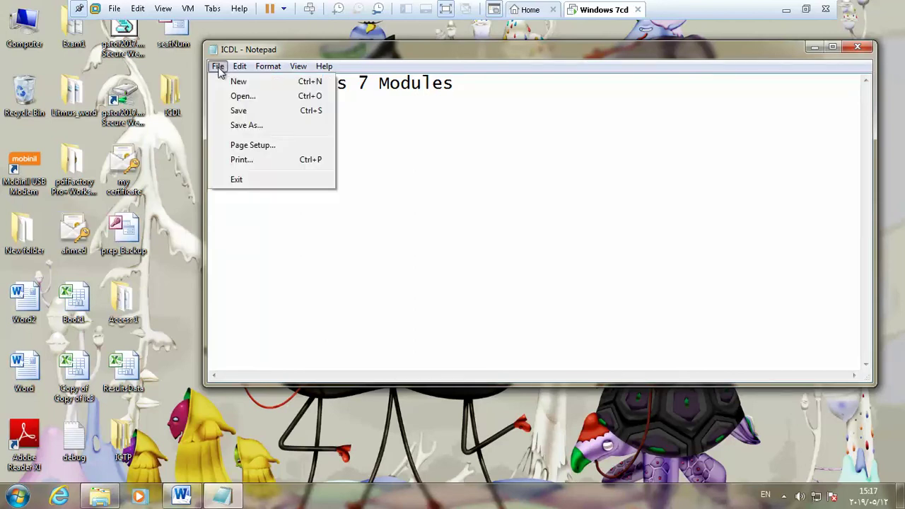
left_click(238, 111)
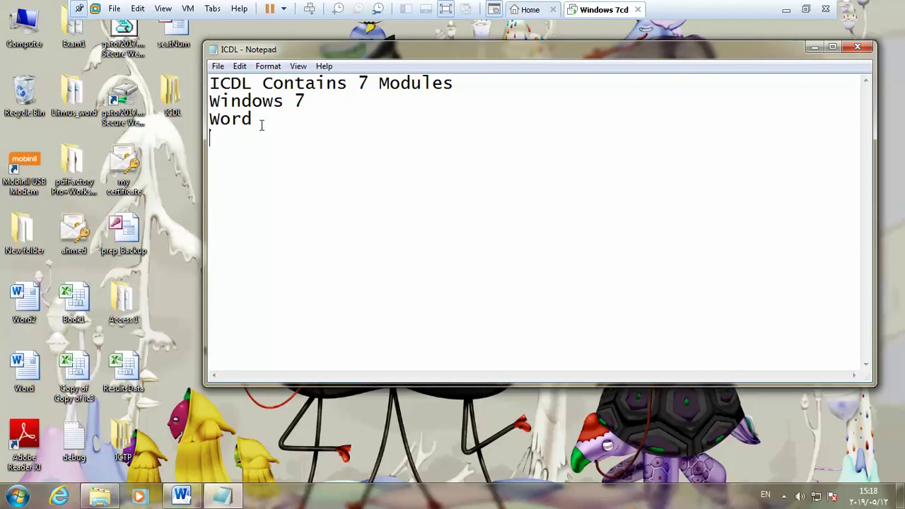
left_click_drag(261, 125, 210, 102)
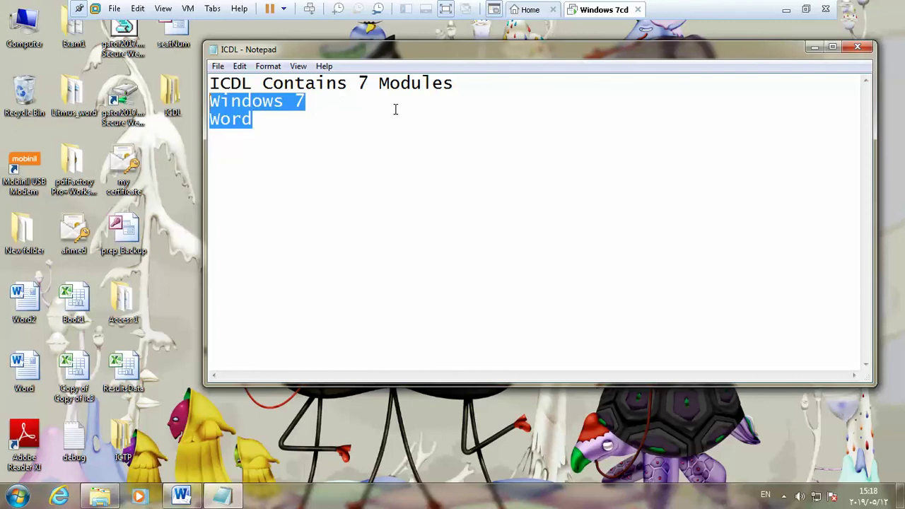
key("Delete")
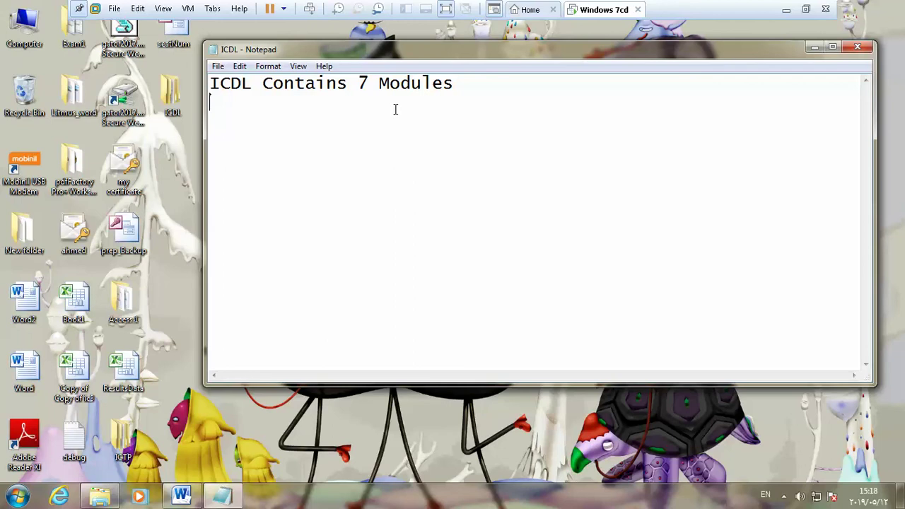
Save the shortened note as a separate file named ICDL2 in the Litmus(2) folder
left_click(218, 68)
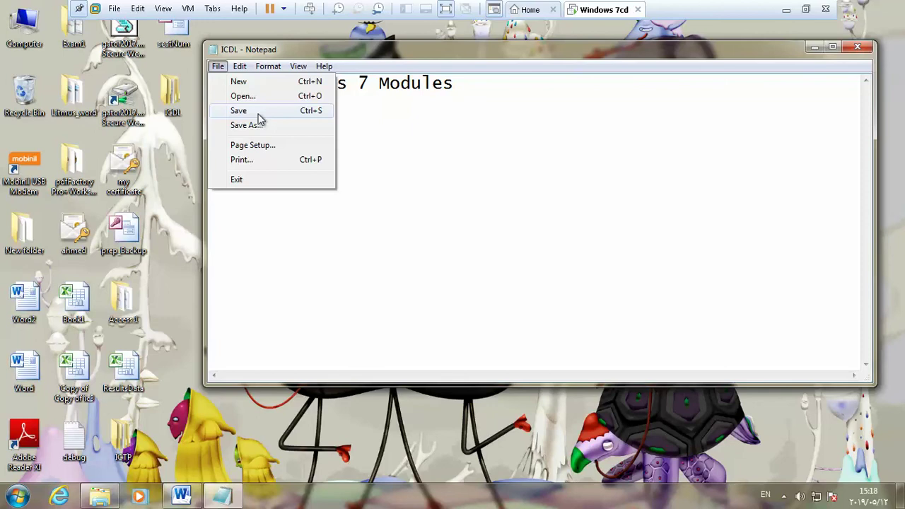
left_click(251, 126)
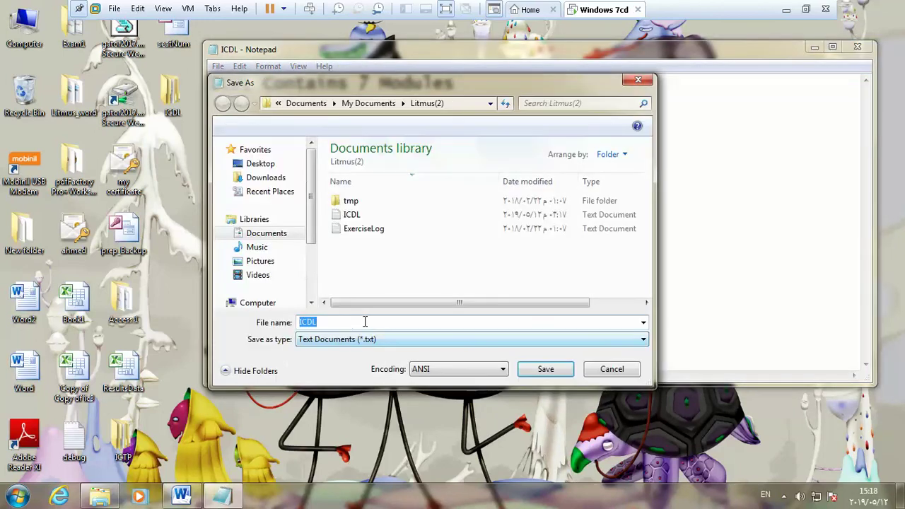
left_click(365, 321)
type("2")
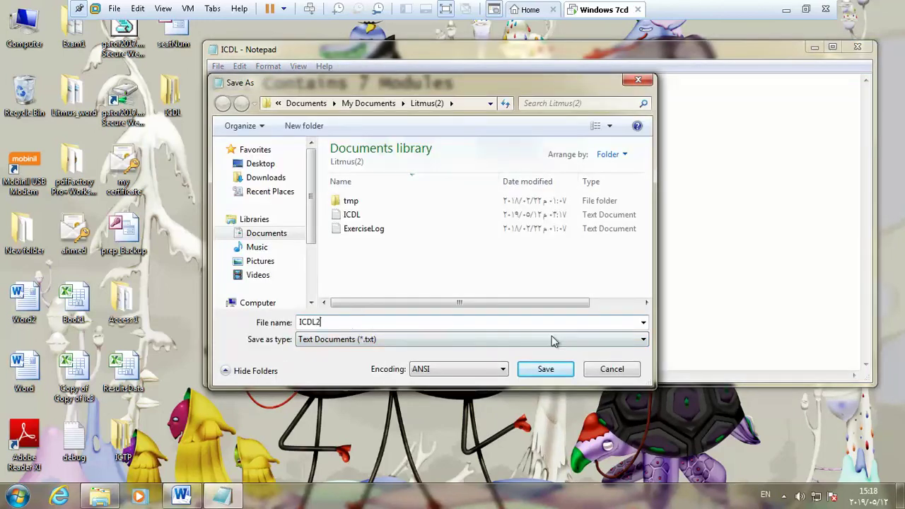
left_click(547, 369)
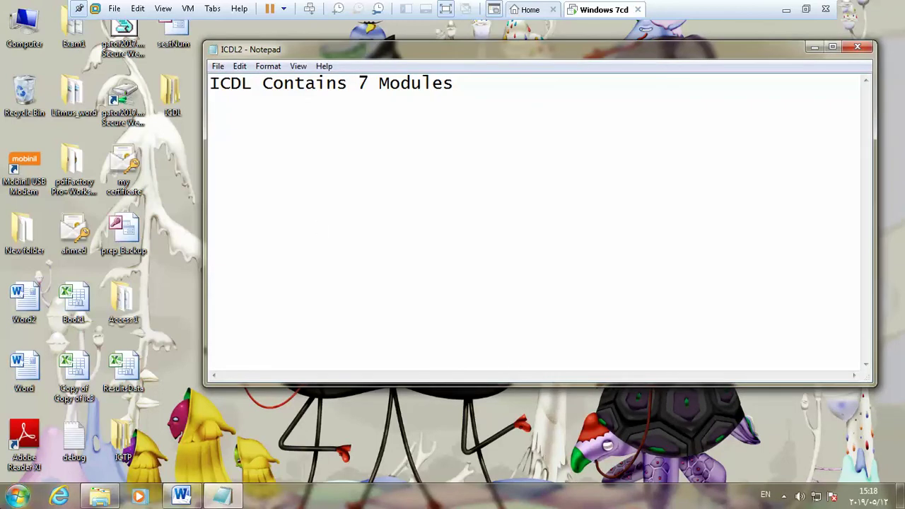
Open the Litmus(2) folder in the Documents library to view the saved notes
left_click(17, 497)
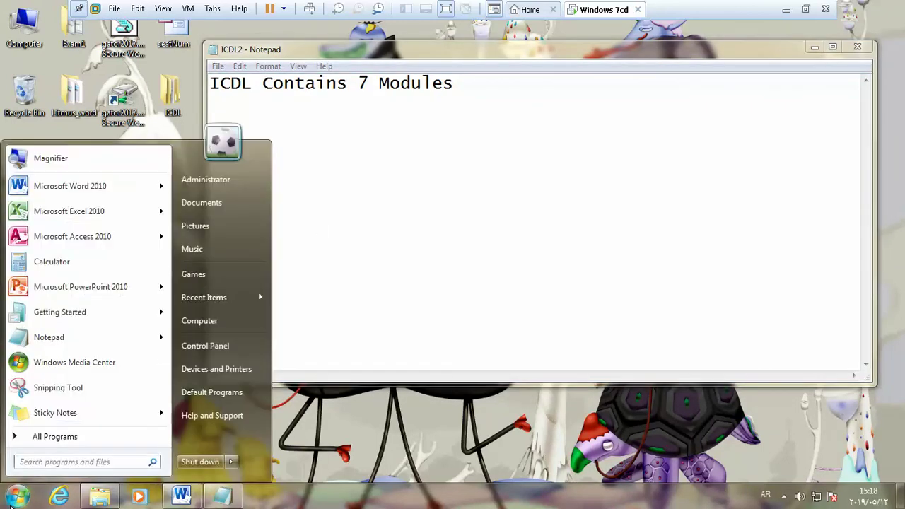
left_click(221, 206)
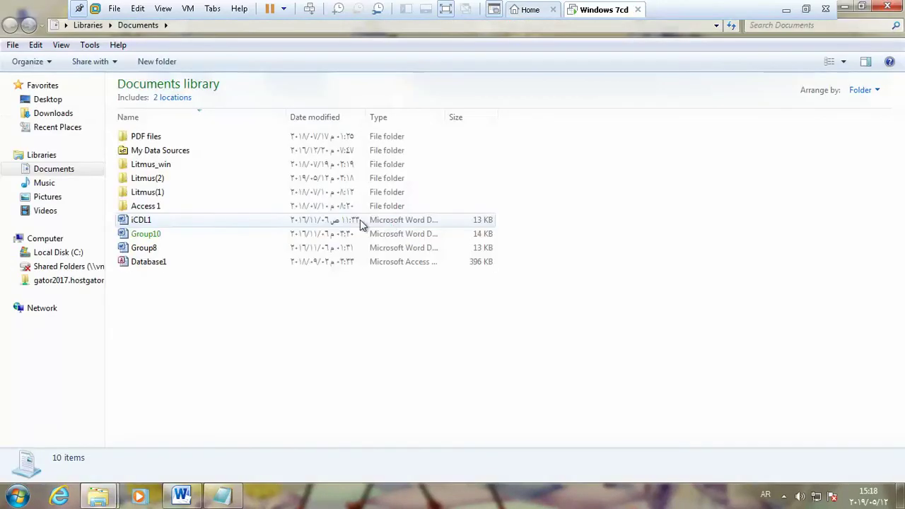
double_click(165, 180)
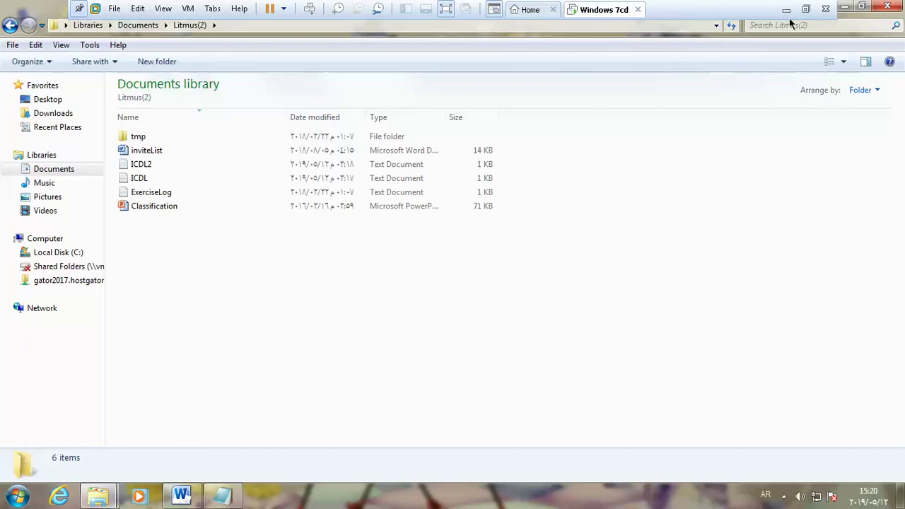
Minimize the virtual machine, switch to NetSupport School on the host computer, and show the desktop to all students
left_click(785, 10)
left_click(747, 496)
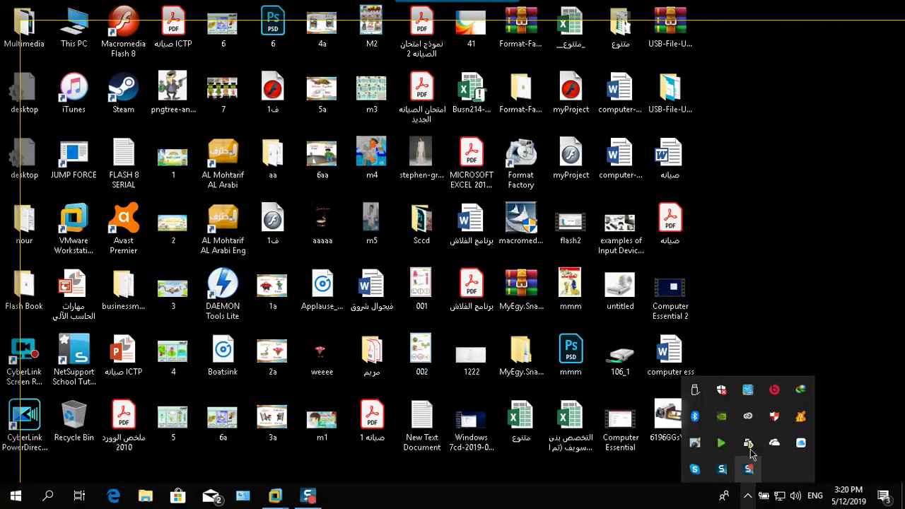
right_click(749, 444)
left_click(752, 376)
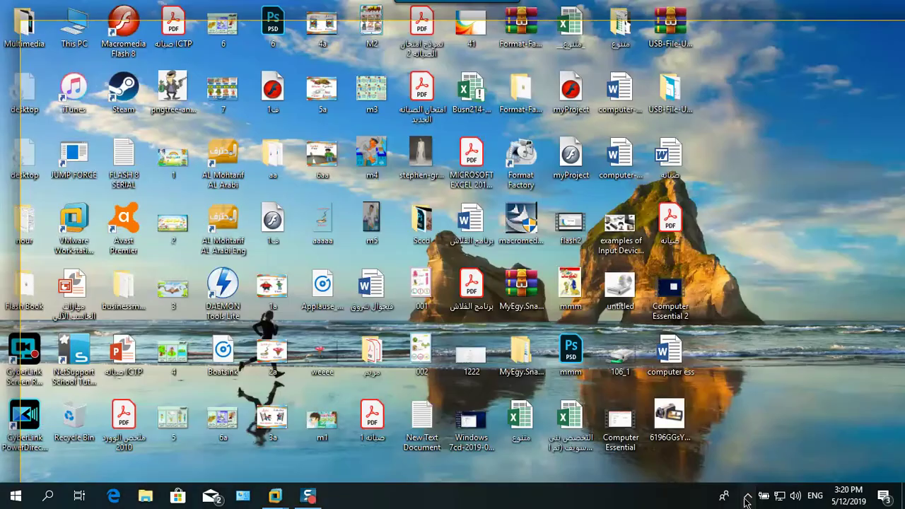
left_click(747, 495)
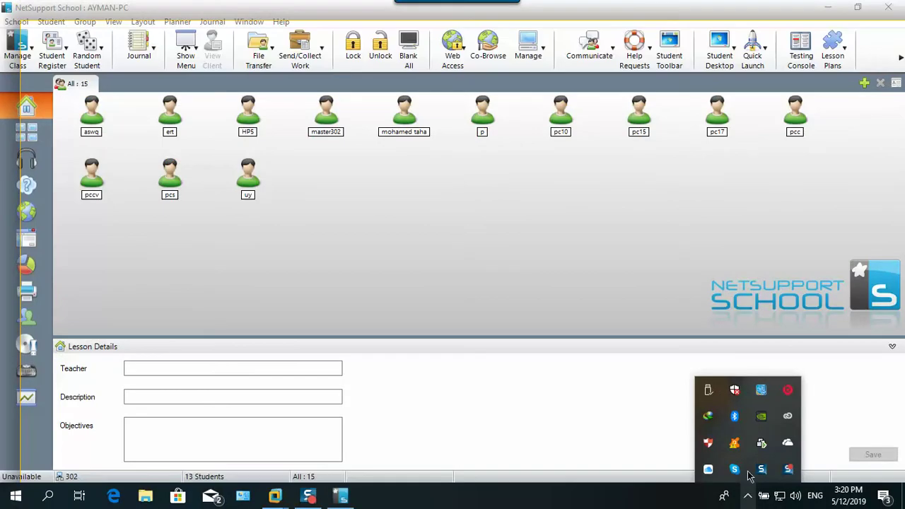
left_click(795, 470)
left_click(184, 57)
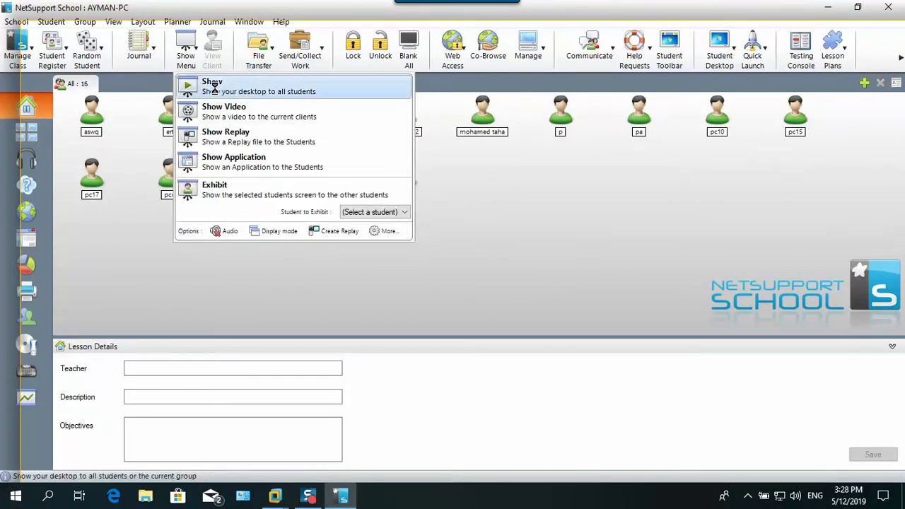
left_click(213, 86)
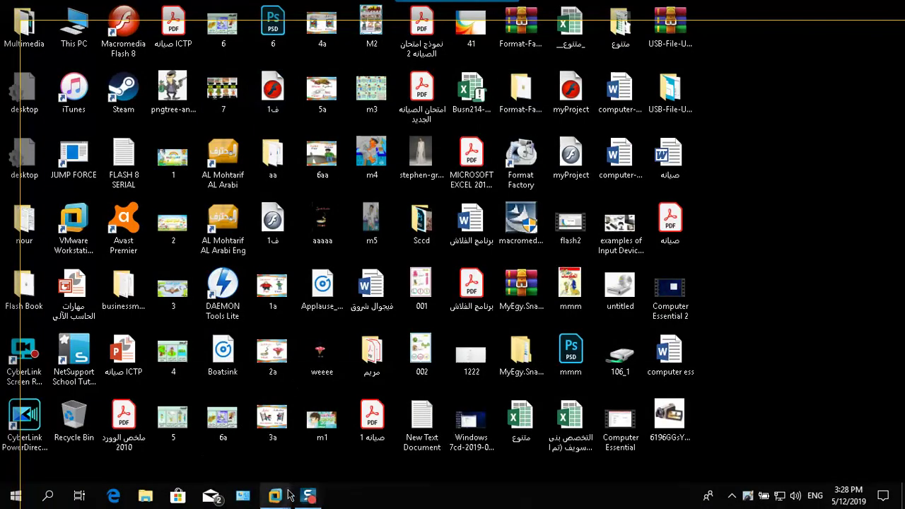
Return to the Windows 7 virtual machine and highlight the text of the ICDL2 note in Notepad
mouse_move(290, 495)
left_click(331, 407)
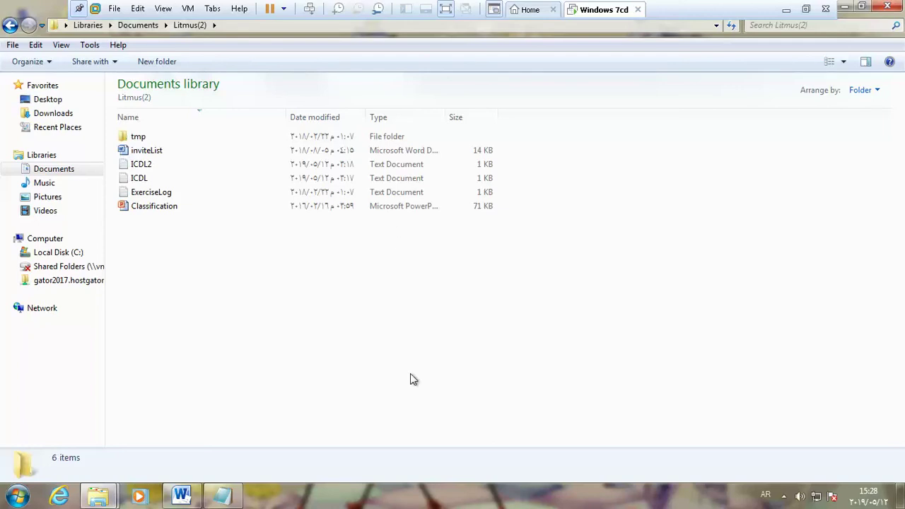
left_click(222, 495)
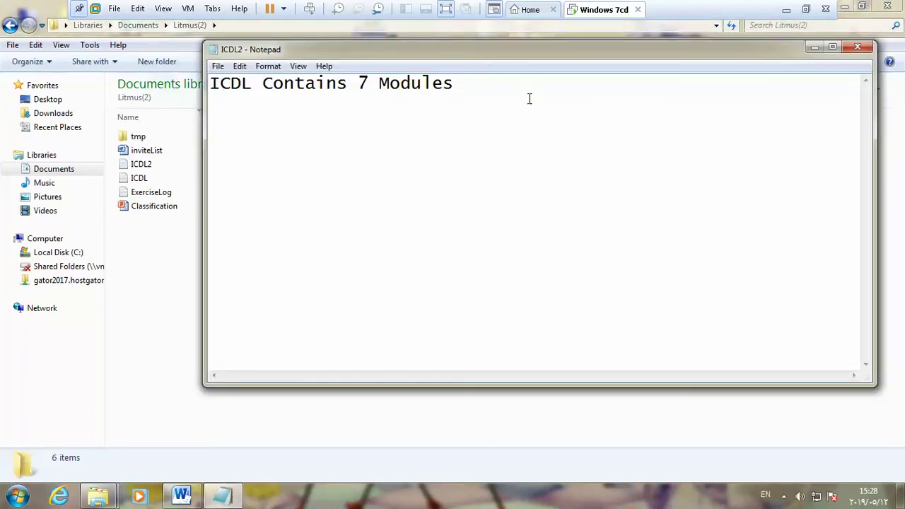
left_click_drag(498, 94, 210, 83)
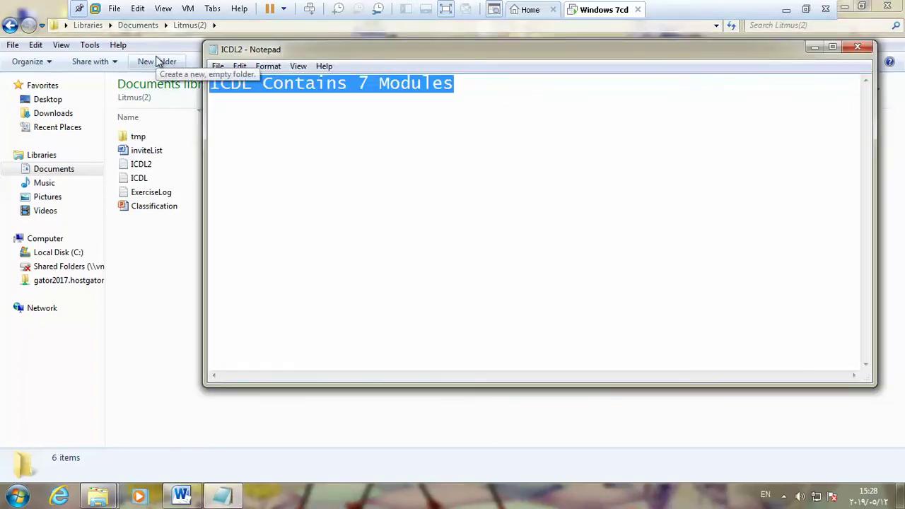
Switch to the Word document and delete the "Folder" and "Sub-Folder" lines
left_click(182, 495)
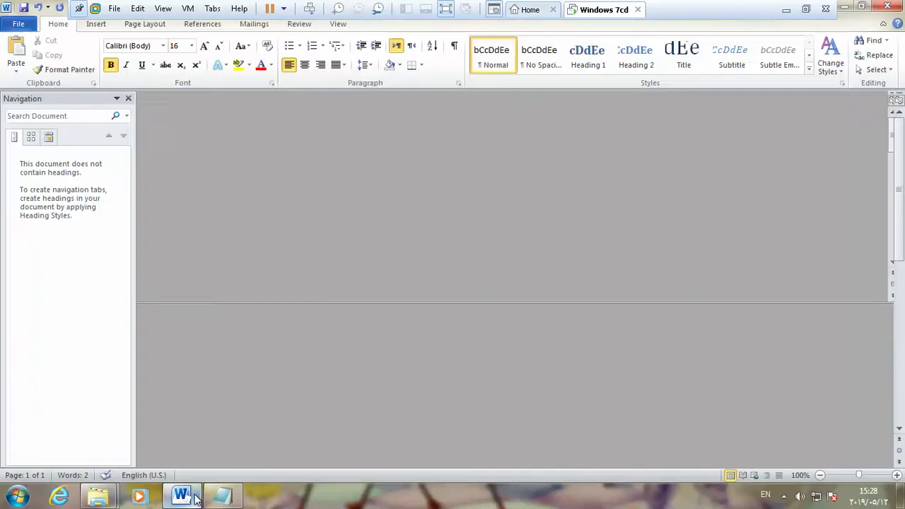
triple_click(422, 232)
left_click(404, 242)
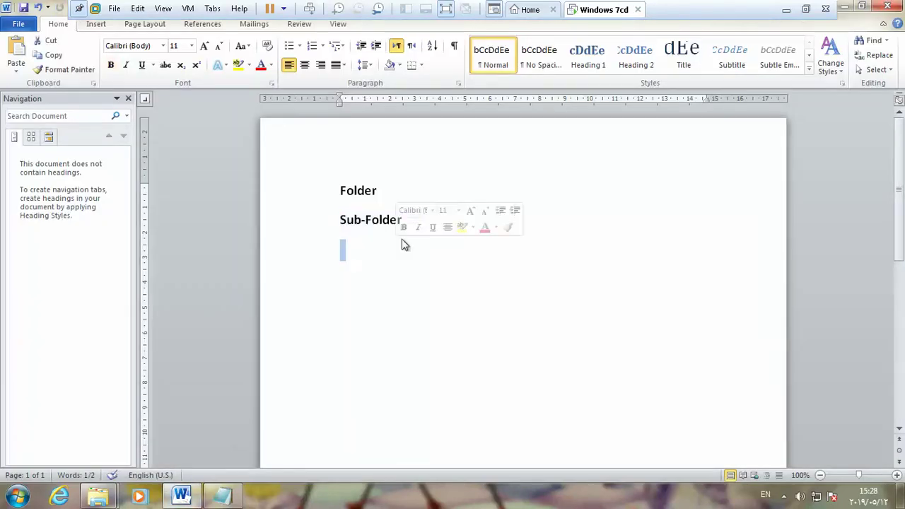
left_click_drag(347, 245, 327, 198)
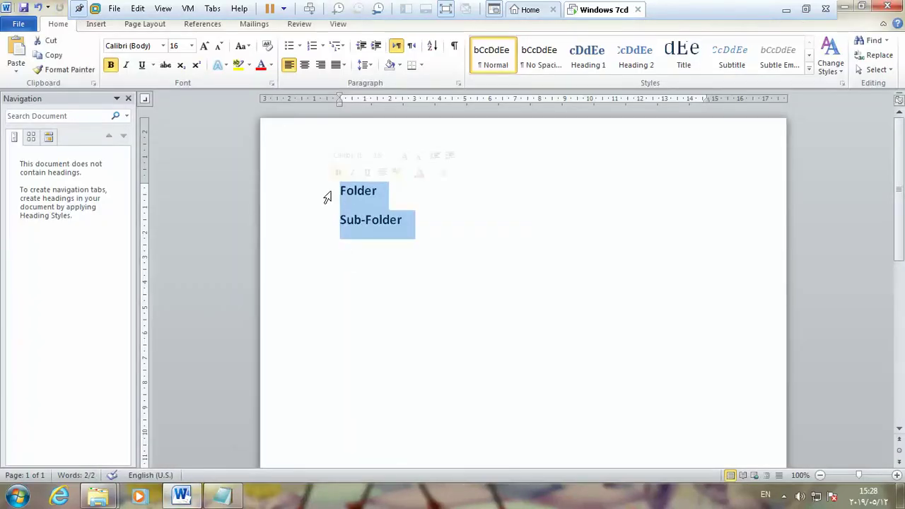
key("Delete")
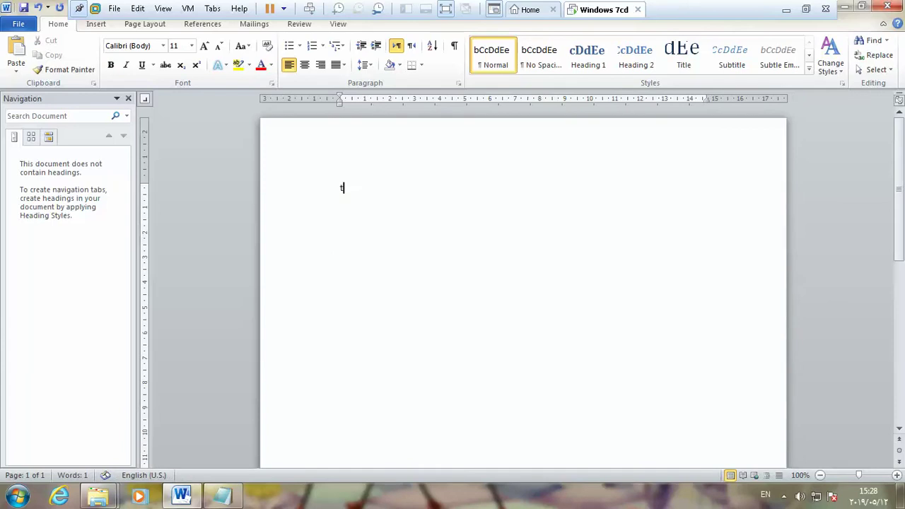
Write "Type" followed by its Arabic translation "النوع" on the first line of the document
type("type")
key("alt+shift")
type("النوع")
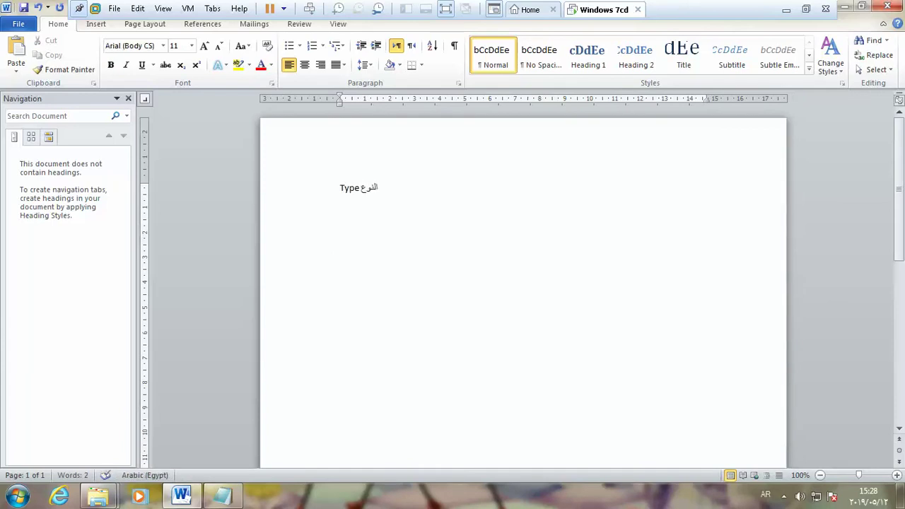
Make the "Type النوع" line bold and enlarge its font size to 26
double_click(353, 187)
triple_click(352, 188)
left_click(111, 65)
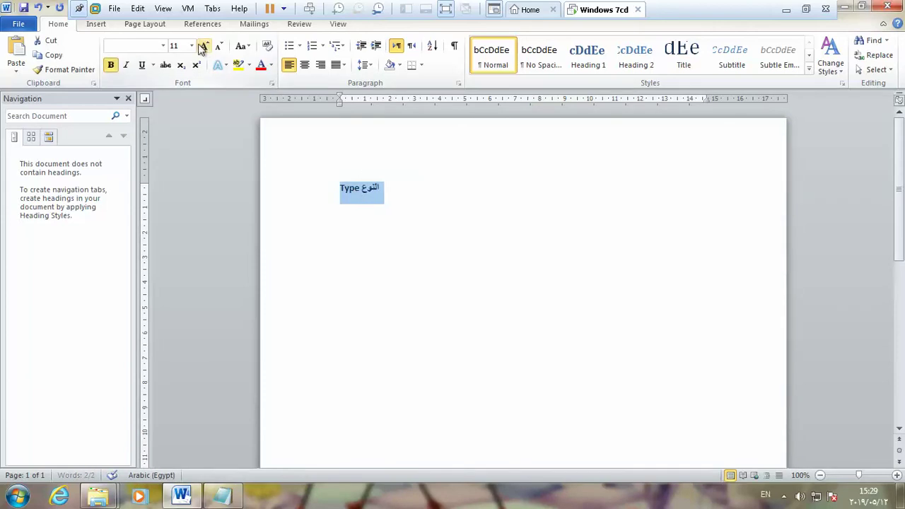
left_click(204, 47)
left_click(205, 47)
left_click(204, 47)
left_click(204, 46)
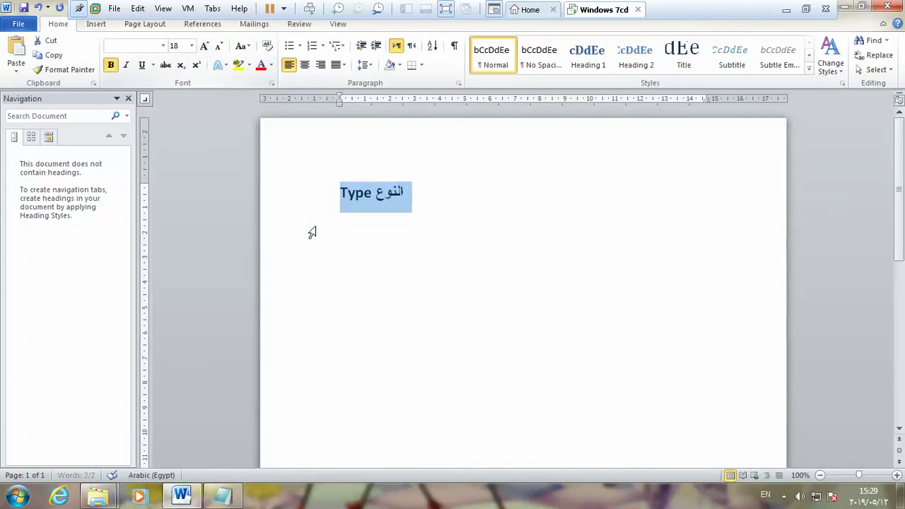
left_click(204, 46)
left_click(205, 46)
left_click(204, 46)
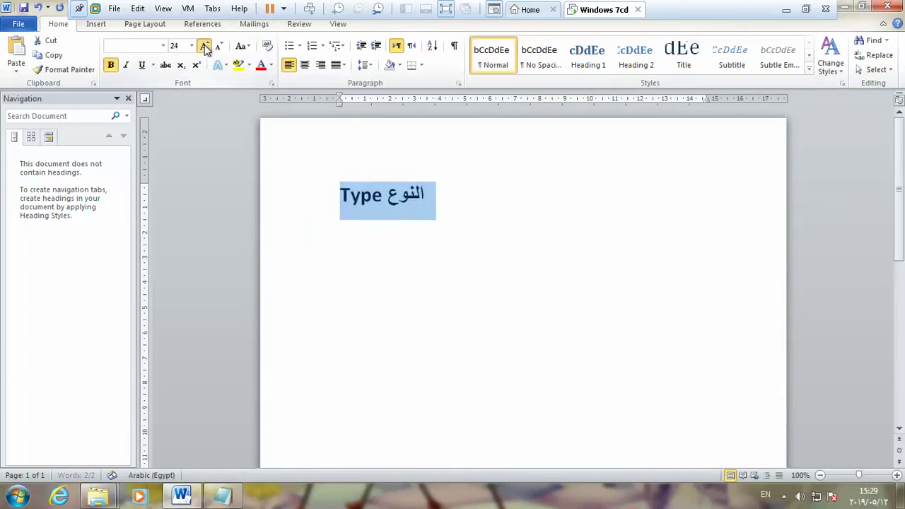
left_click(204, 46)
Append "= Extension" to the end of the "Type النوع" line and switch the typing language to Arabic
left_click(386, 200)
left_click(434, 198)
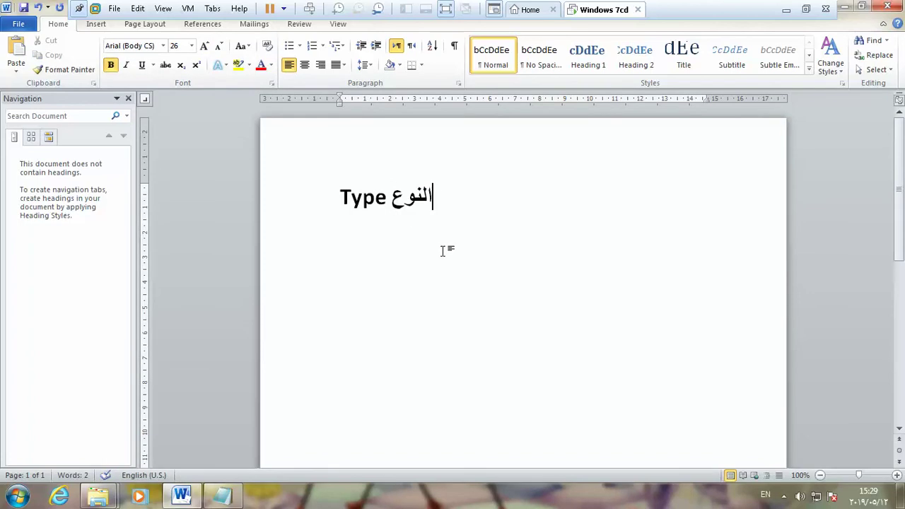
type("= ")
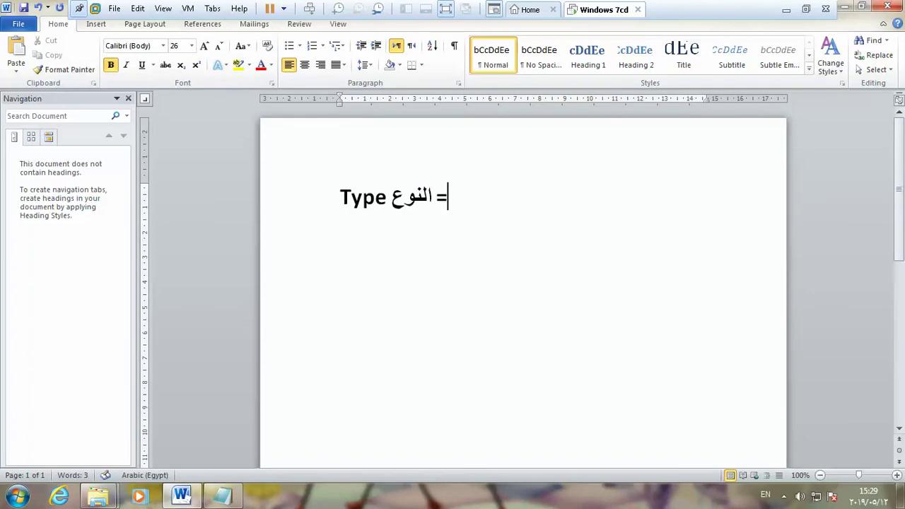
type("Ex")
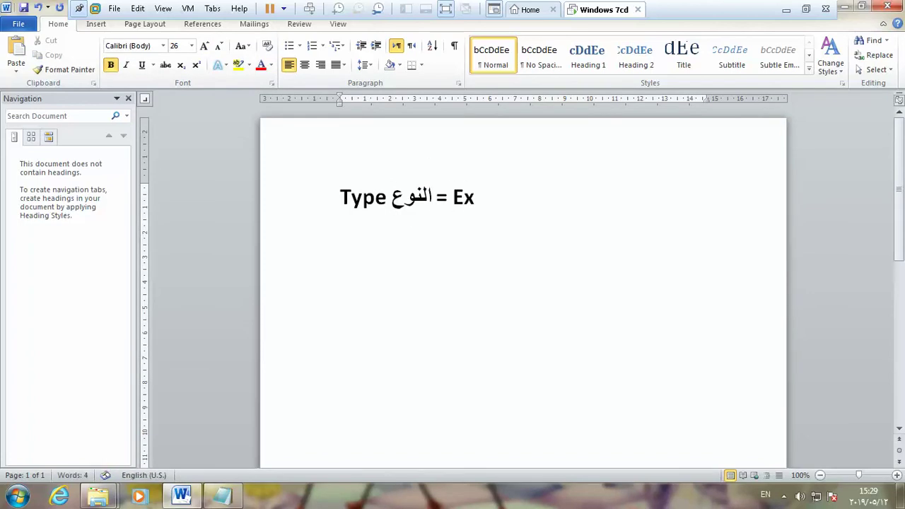
type("tension")
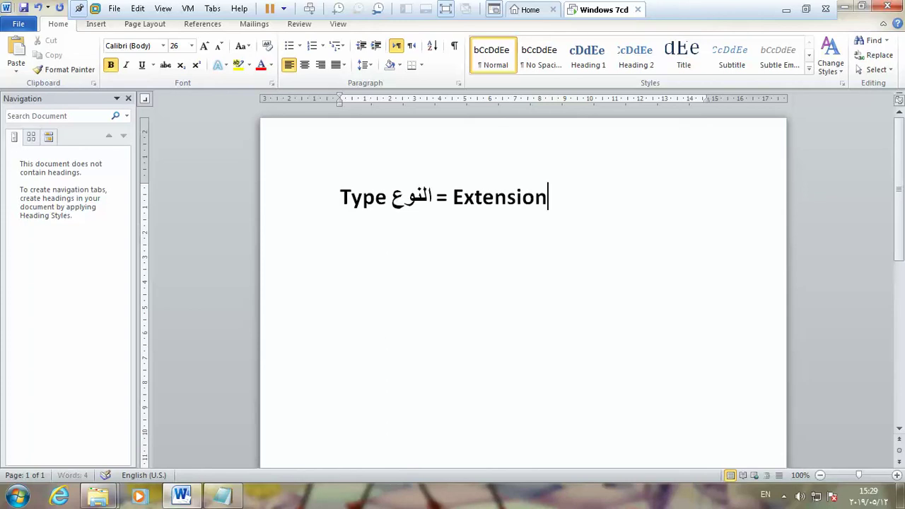
key("alt+shift")
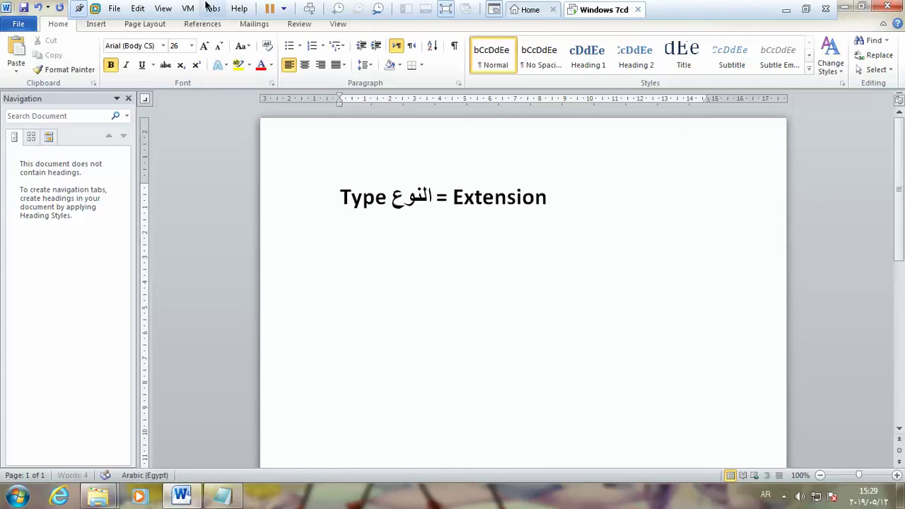
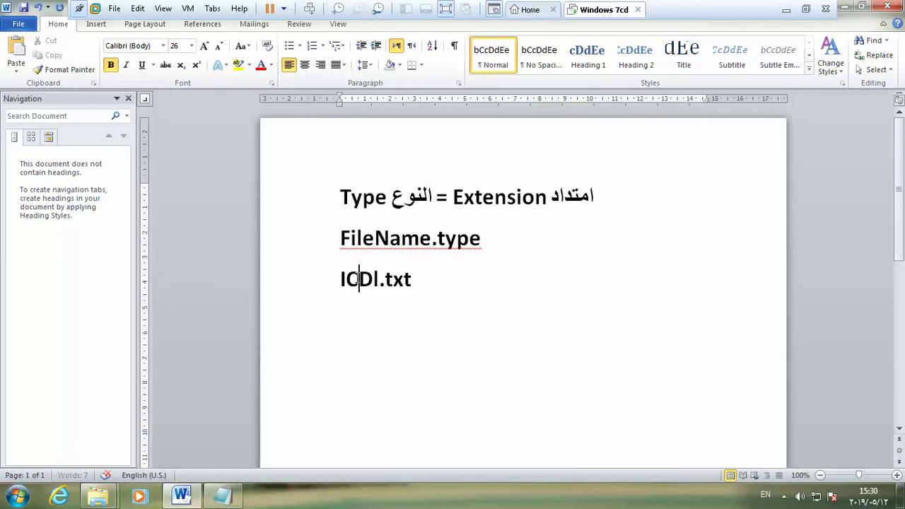
Highlight the file name, the "txt" extension, and the whole "ICDl.txt" line to examine the parts of a file name
double_click(358, 278)
double_click(396, 279)
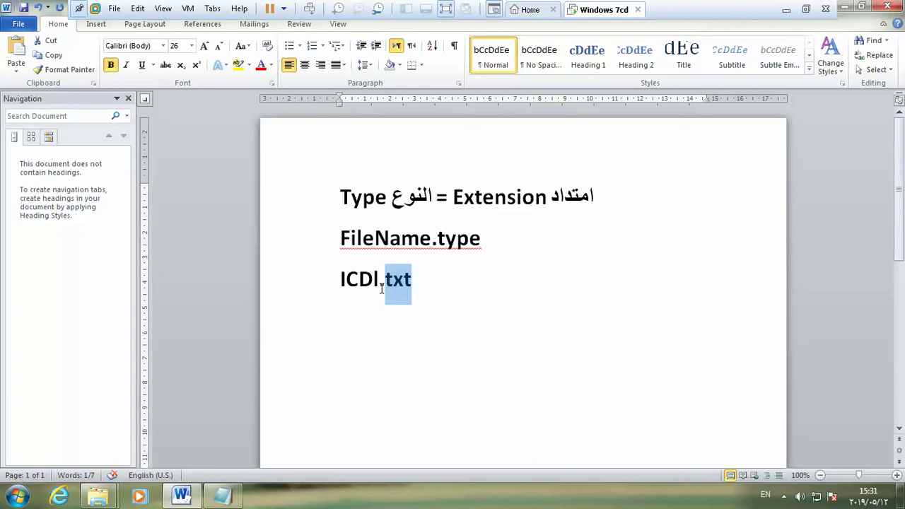
triple_click(436, 280)
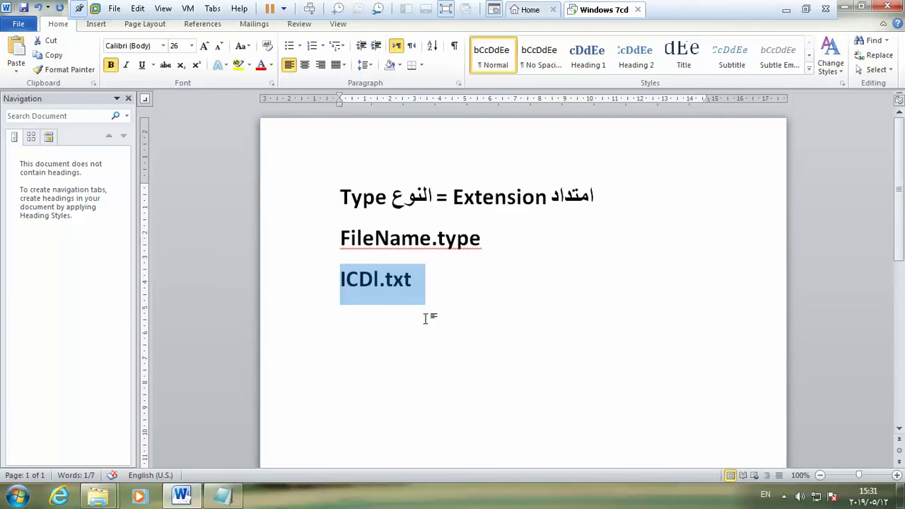
Delete the "ICDl.txt" line below "FileName.type" in the Word document
key("BackSpace")
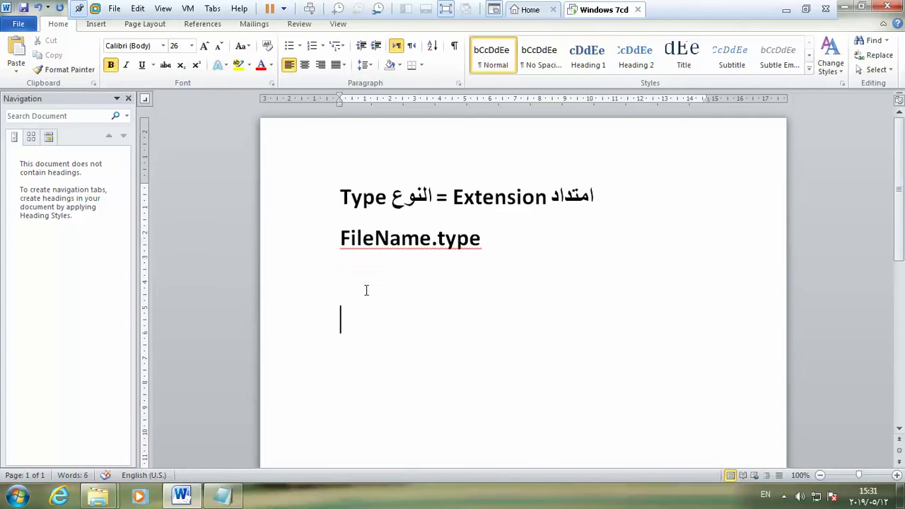
triple_click(353, 288)
left_click(367, 376)
Minimize the Windows 7 virtual machine and bring up the ICDL-Quick-Reference-Computer-Essentials PDF at its common file types table
left_click(787, 11)
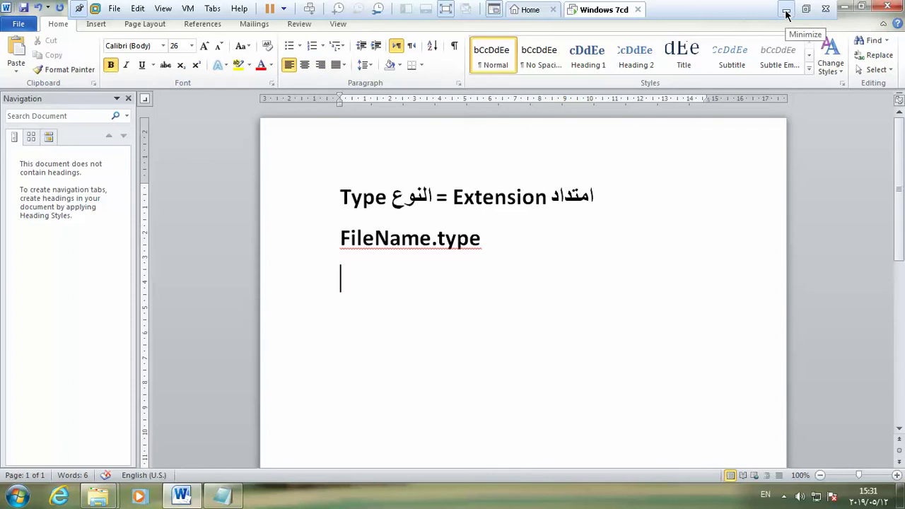
left_click(750, 497)
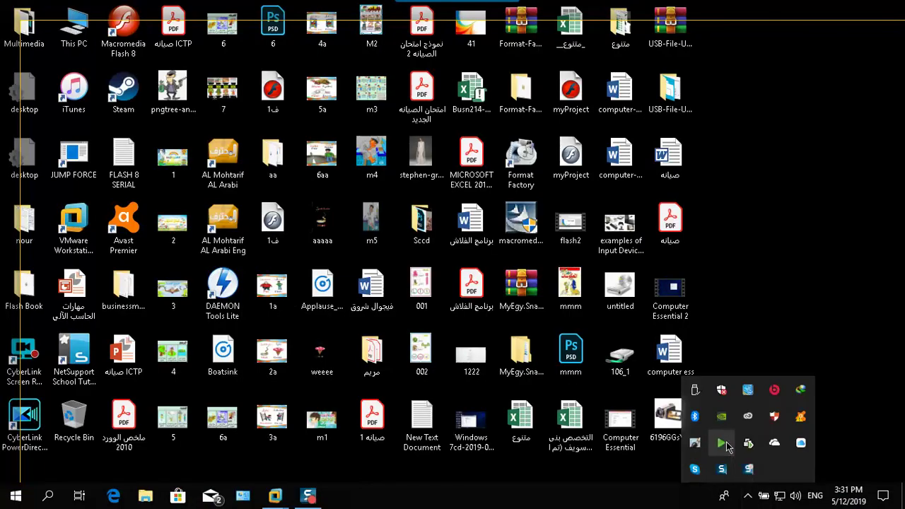
right_click(725, 444)
left_click(759, 363)
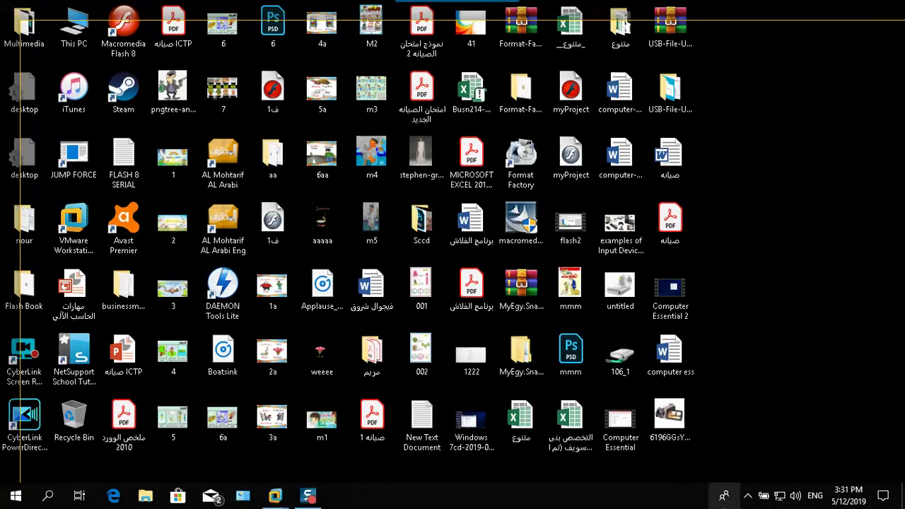
left_click(747, 497)
left_click(787, 469)
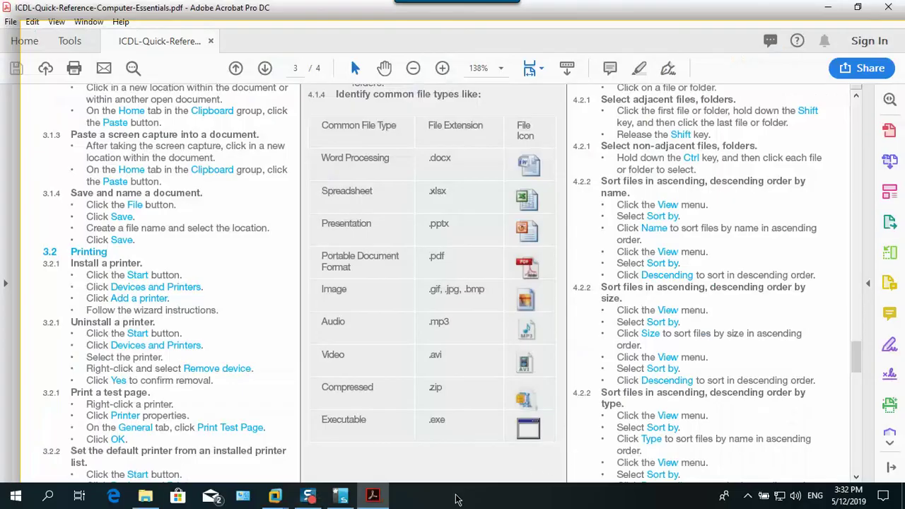
Switch to NetSupport School and start showing the teacher's screen to the students
left_click(341, 496)
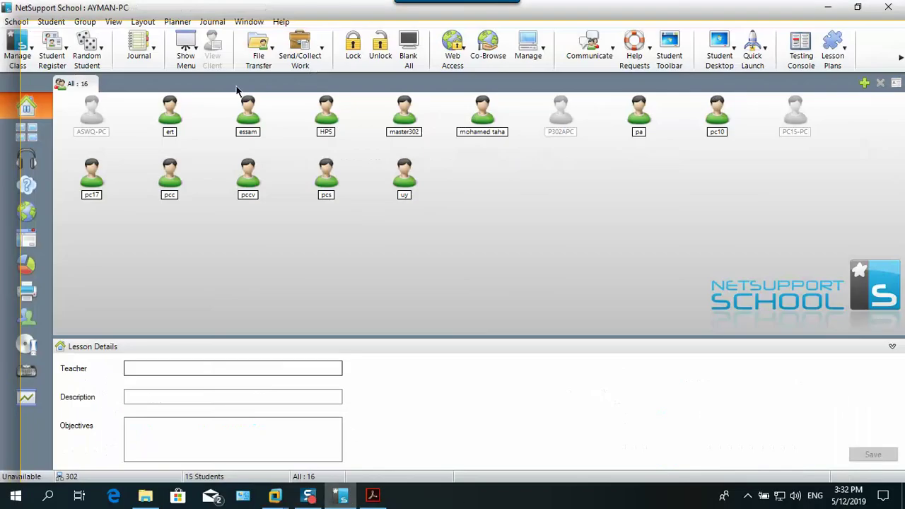
left_click(194, 52)
left_click(212, 85)
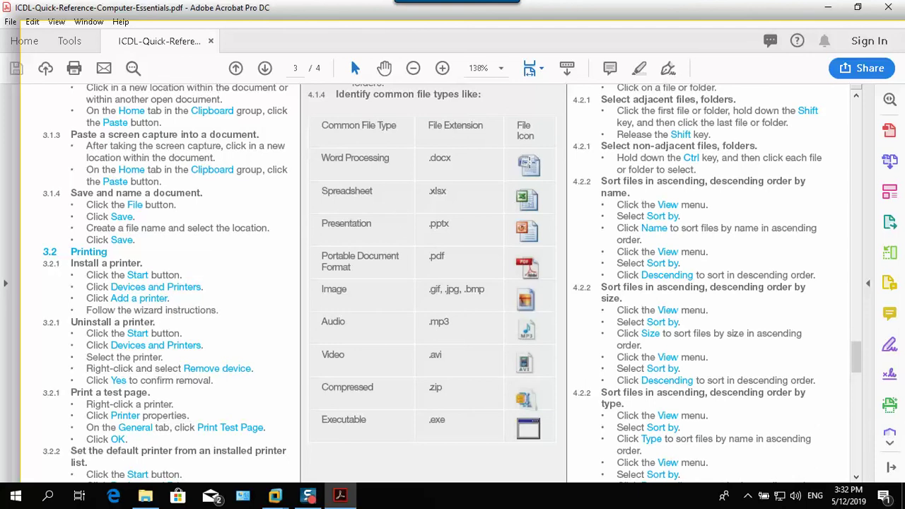
Add the text "PNG" below the .gif, .jpg, .bmp extensions in the Image row of the PDF's file types table
left_click(443, 68)
left_click(442, 68)
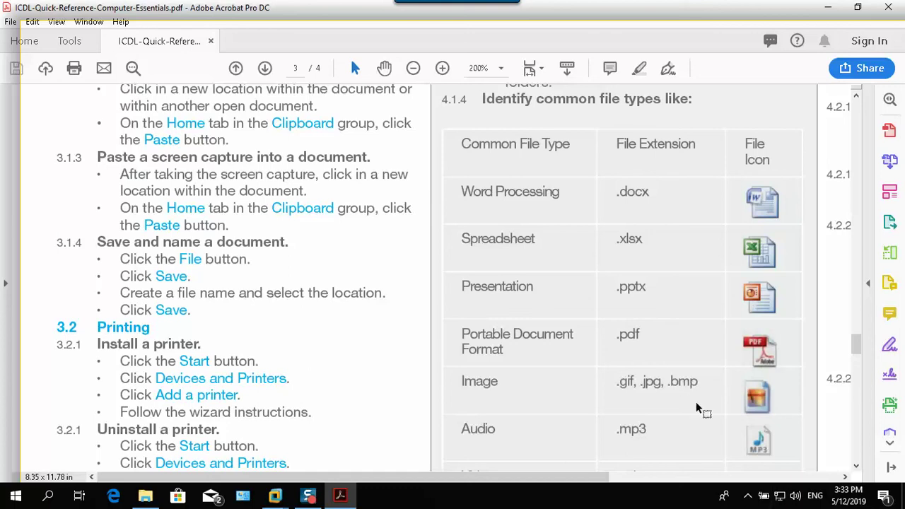
left_click(889, 191)
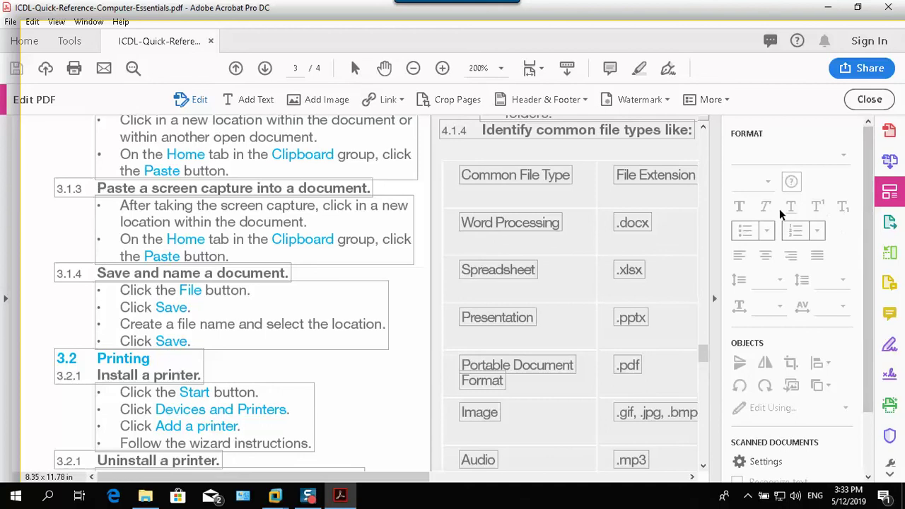
left_click(256, 105)
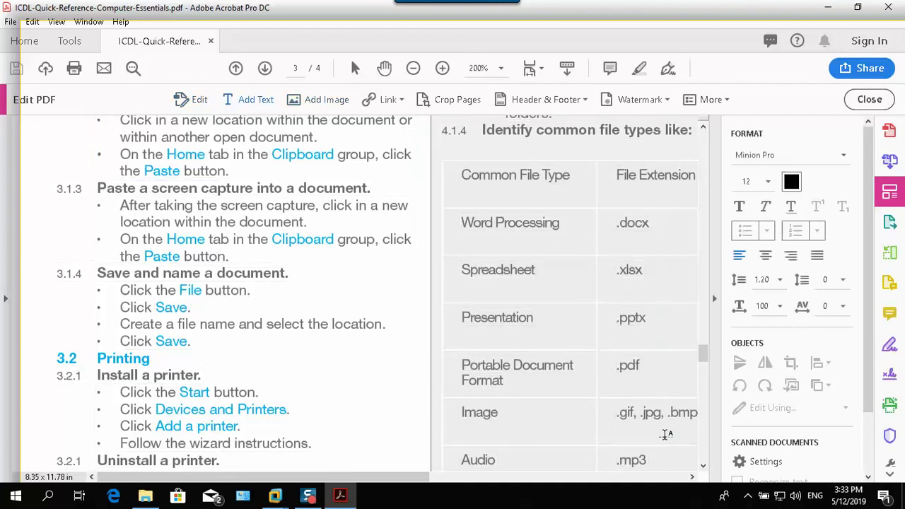
left_click(676, 452)
type("P")
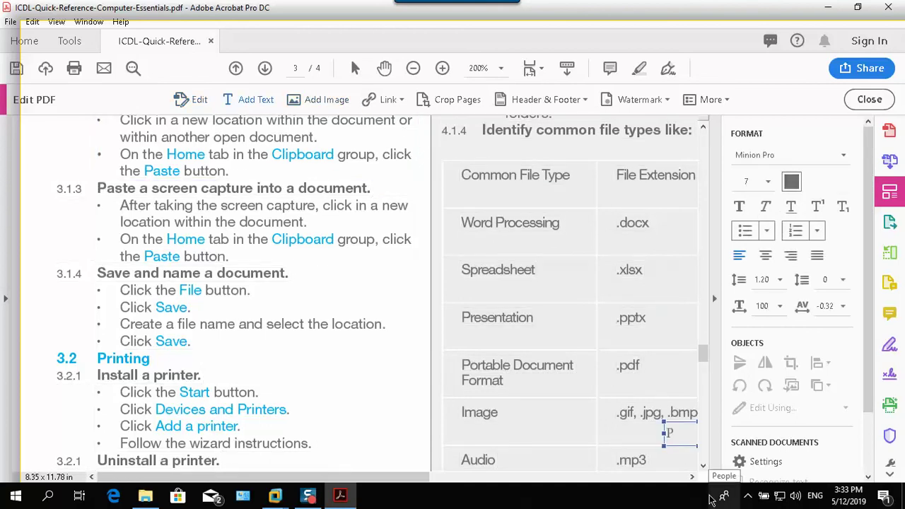
left_click(714, 498)
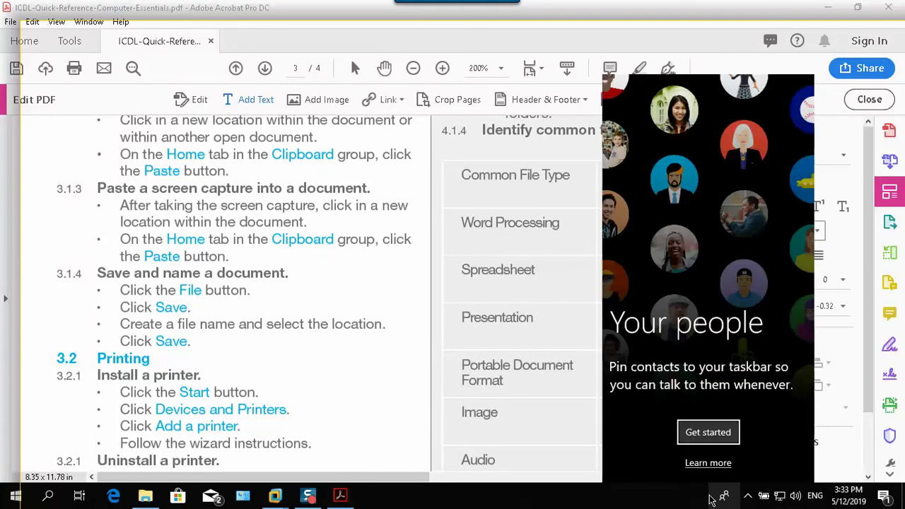
left_click(544, 335)
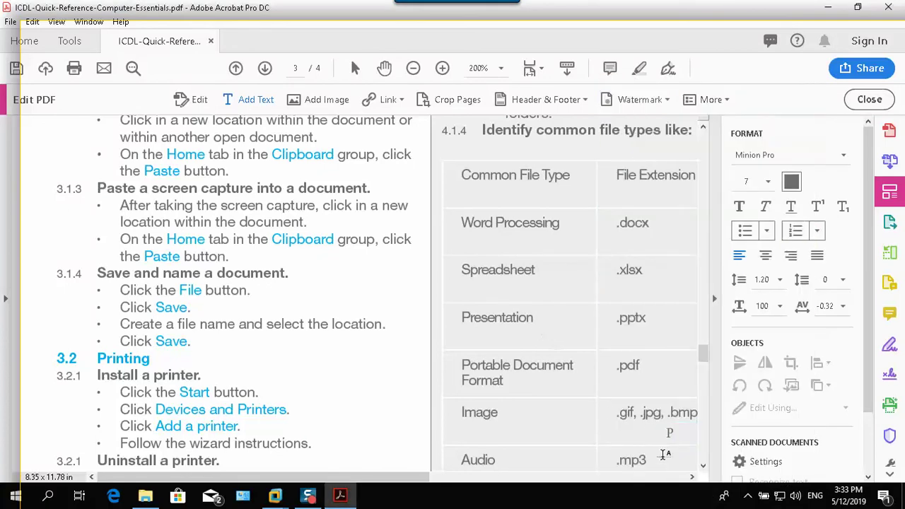
left_click(672, 431)
type("NG")
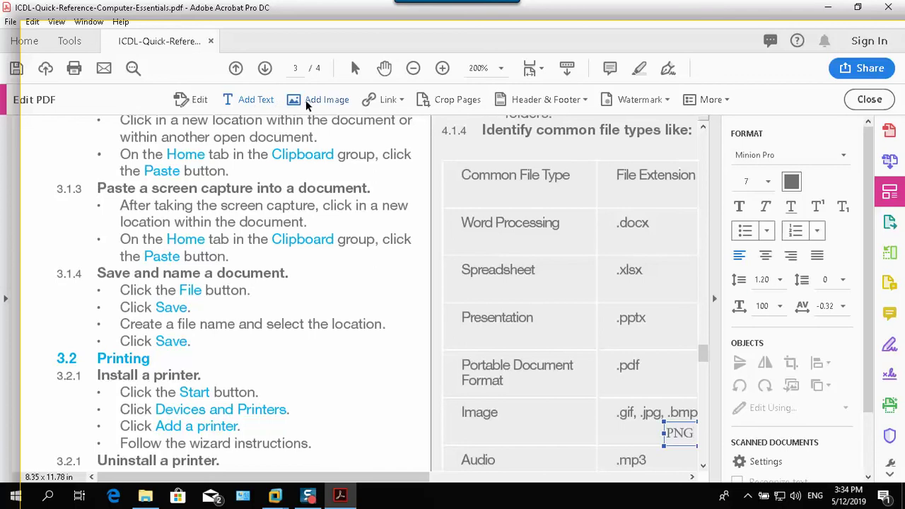
left_click(869, 99)
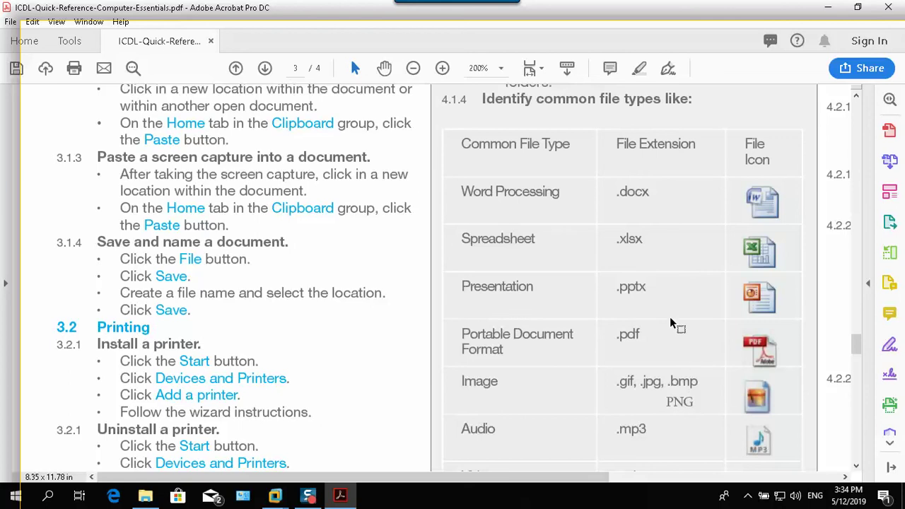
Add the text "MP4" beside .avi in the Video row of the file types table and finish PDF editing
scroll(671, 322, "down", 3)
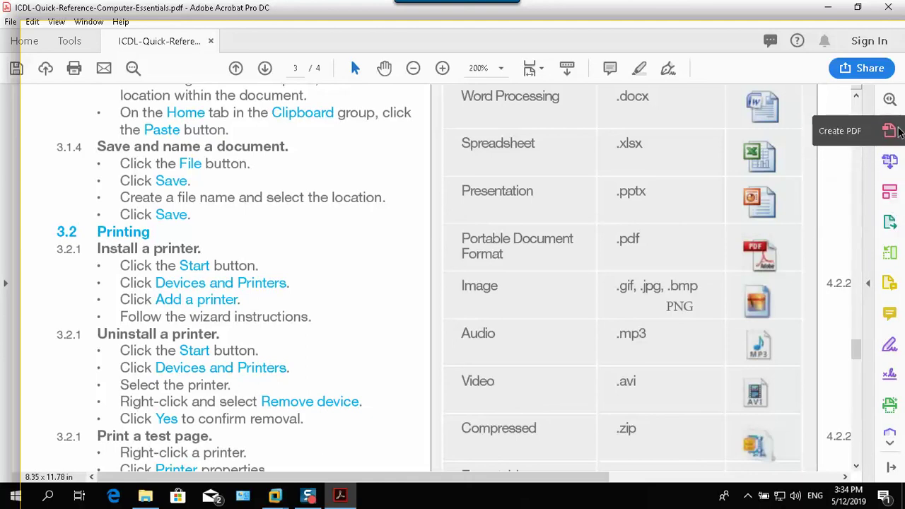
left_click(889, 192)
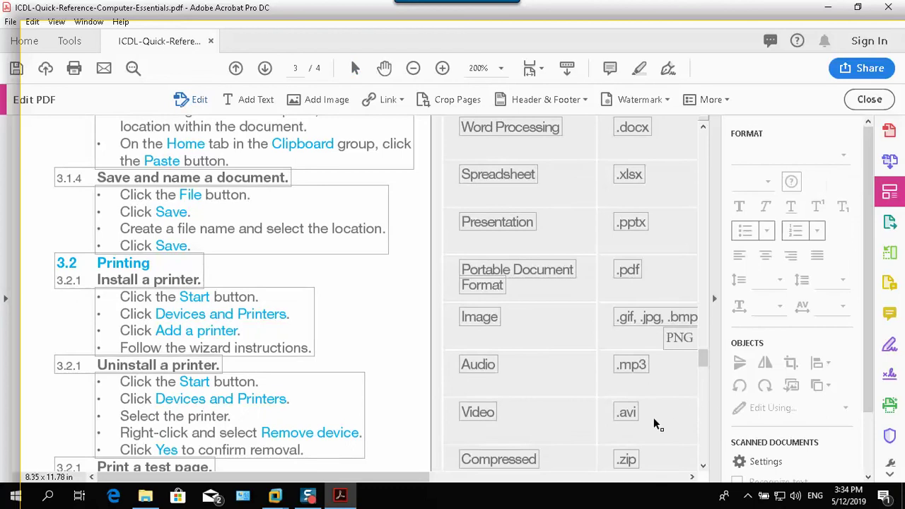
left_click(249, 103)
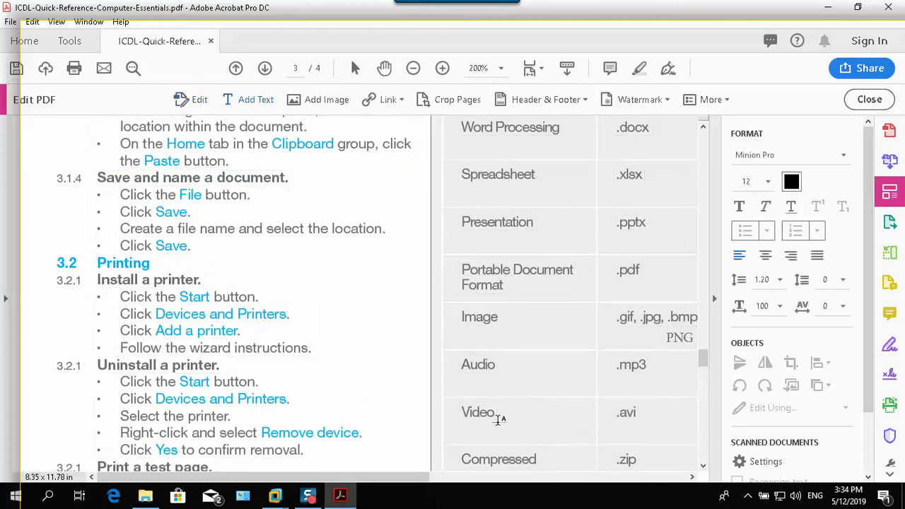
left_click(654, 418)
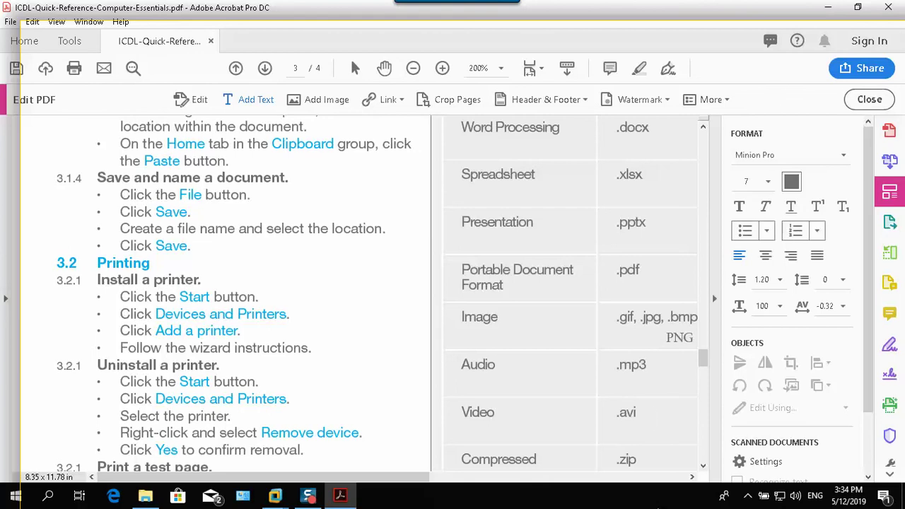
type("MP4")
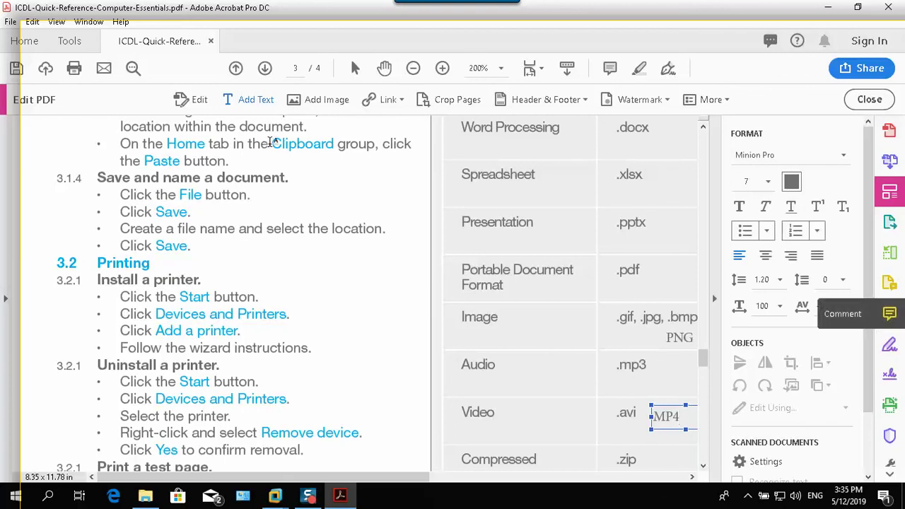
left_click(637, 428)
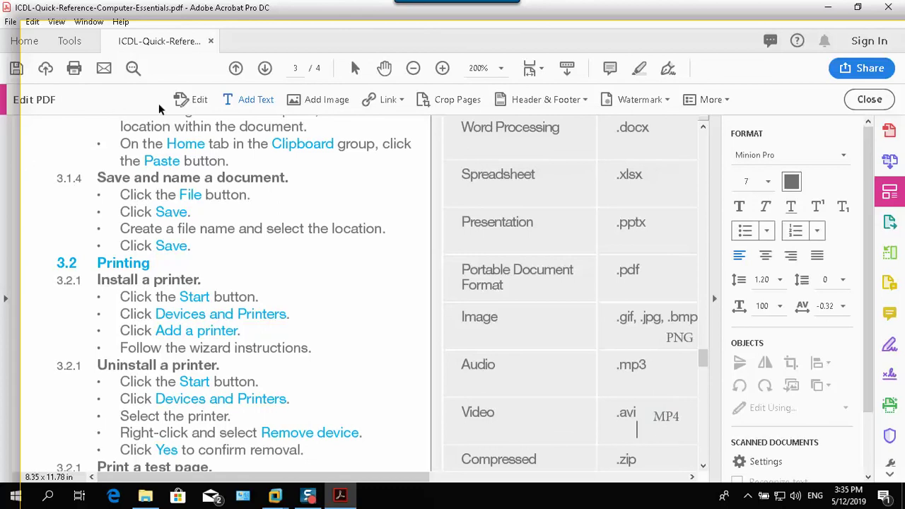
left_click(869, 98)
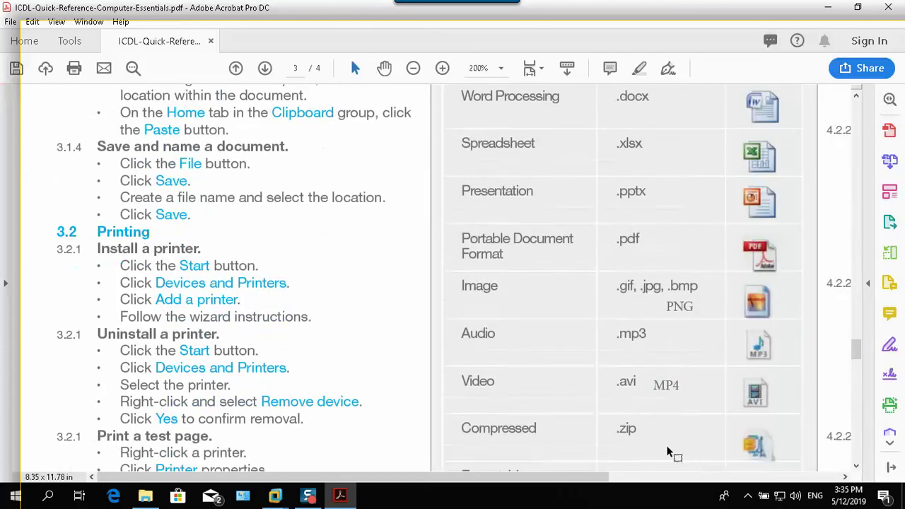
Move the added "MP4" text slightly closer to .avi in the Video row and finish PDF editing
left_click(889, 191)
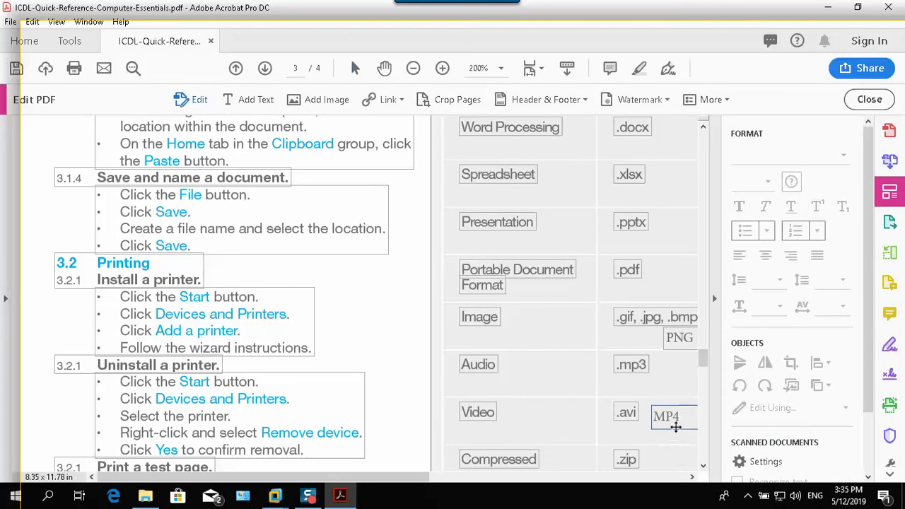
left_click_drag(676, 422, 671, 421)
left_click(677, 439)
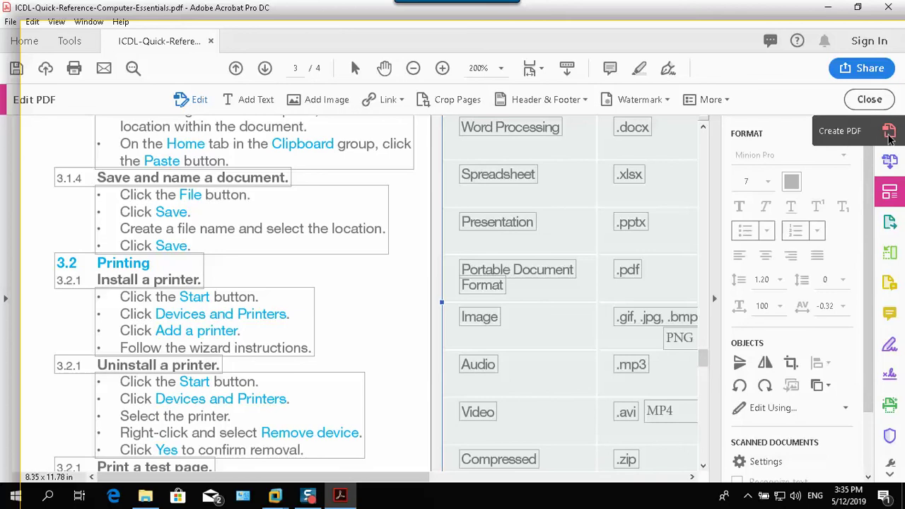
left_click(869, 100)
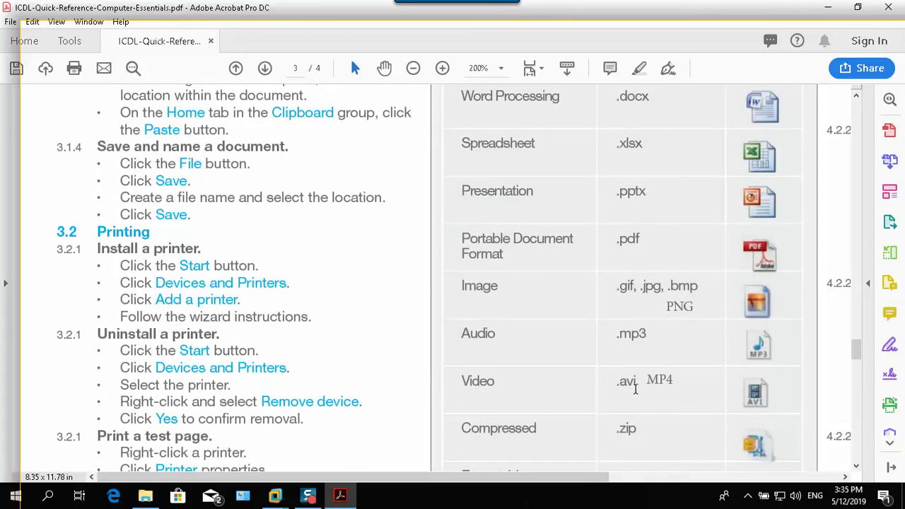
Examine the remaining rows of the file types table, including the Compressed and Executable file types
scroll(677, 387, "down", 2)
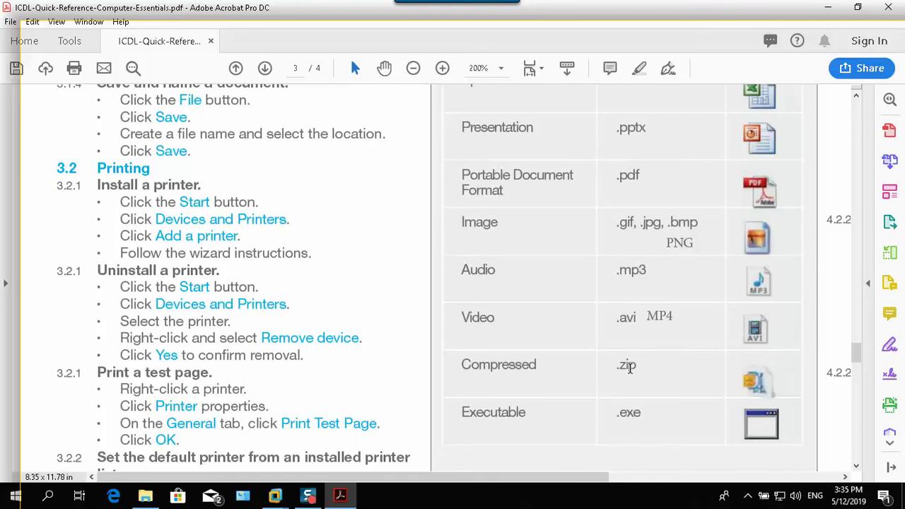
scroll(571, 329, "down", 2)
scroll(594, 323, "up", 1)
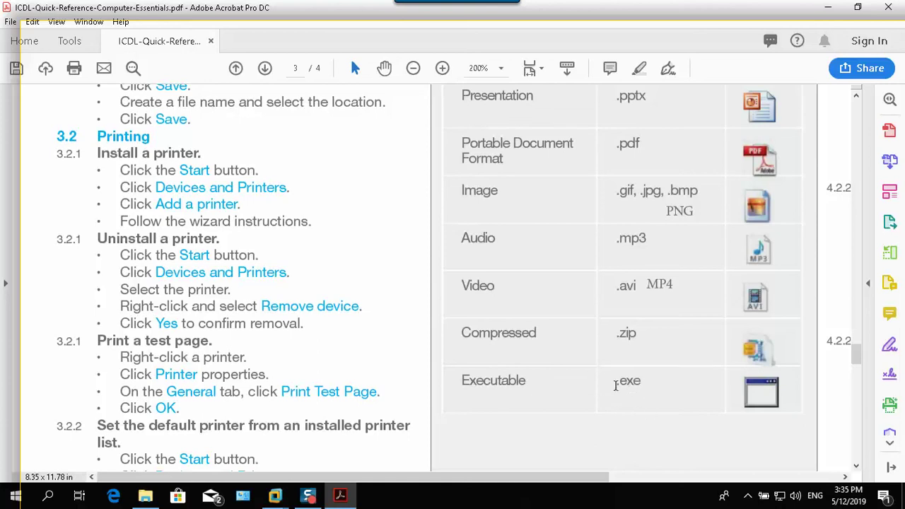
scroll(632, 391, "up", 3)
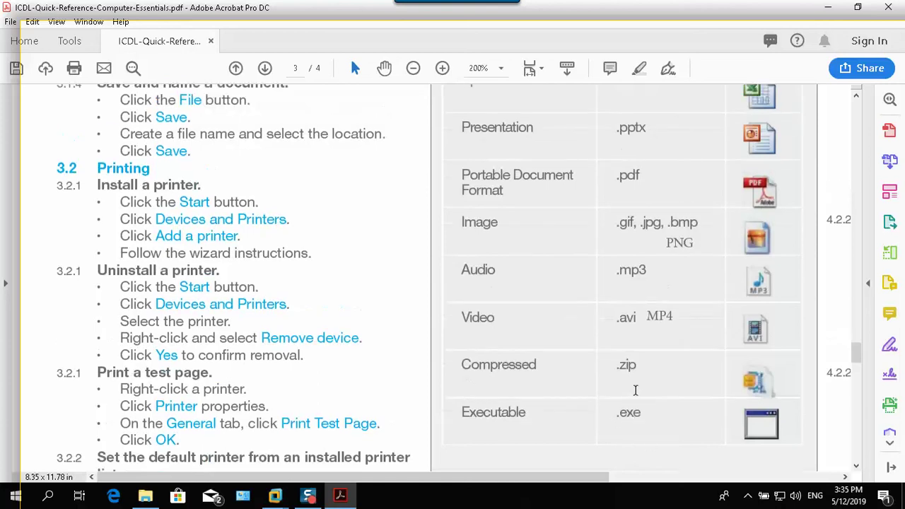
scroll(635, 390, "down", 2)
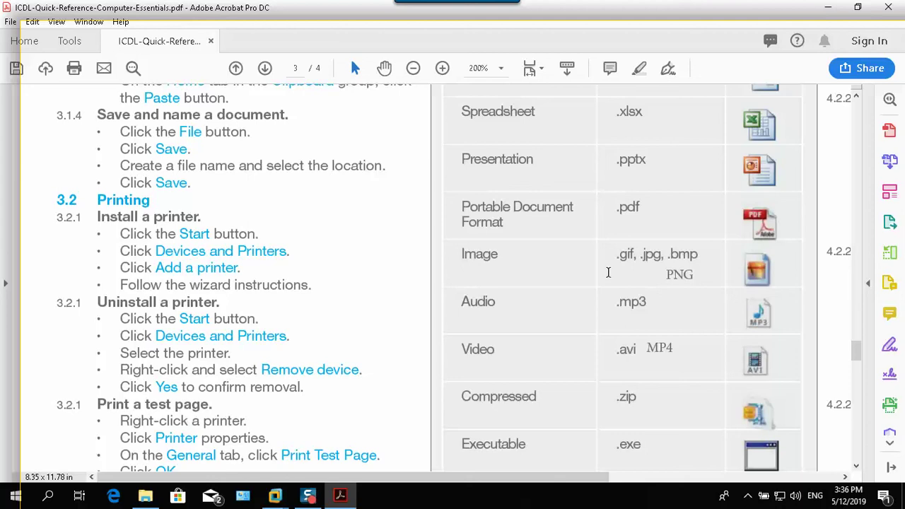
Return to the Windows 7 virtual machine and clear the Word and Notepad windows off the Litmus(2) folder
left_click(828, 8)
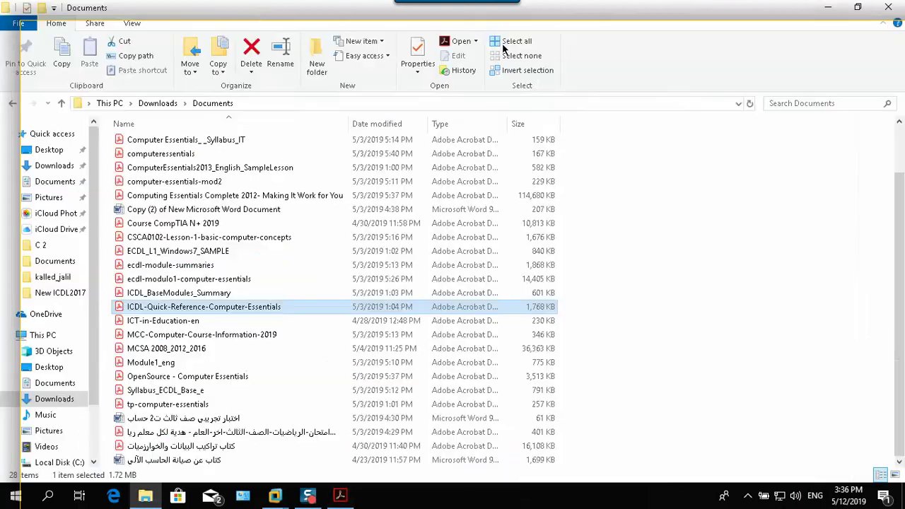
mouse_move(309, 500)
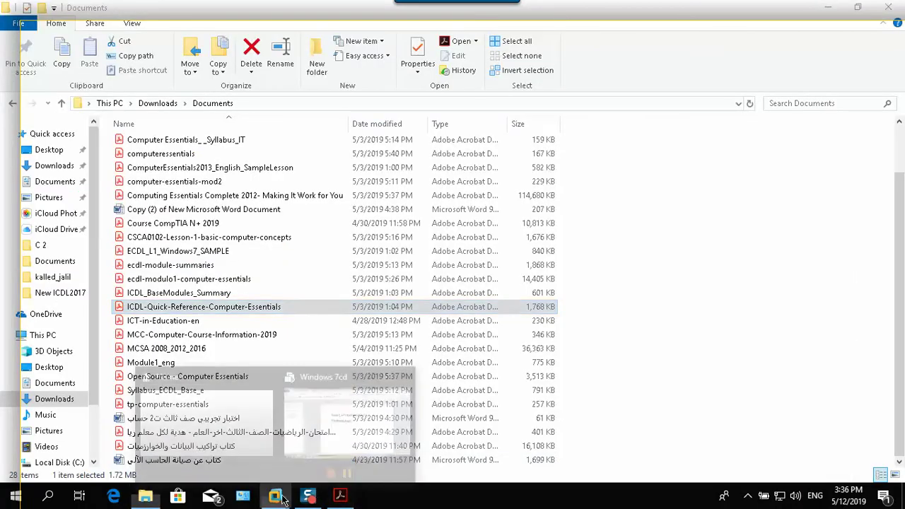
left_click(356, 415)
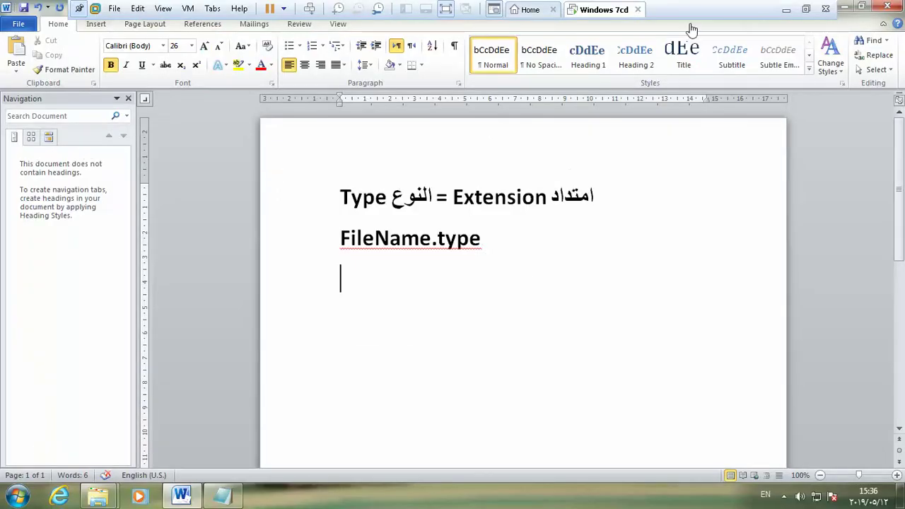
left_click(844, 7)
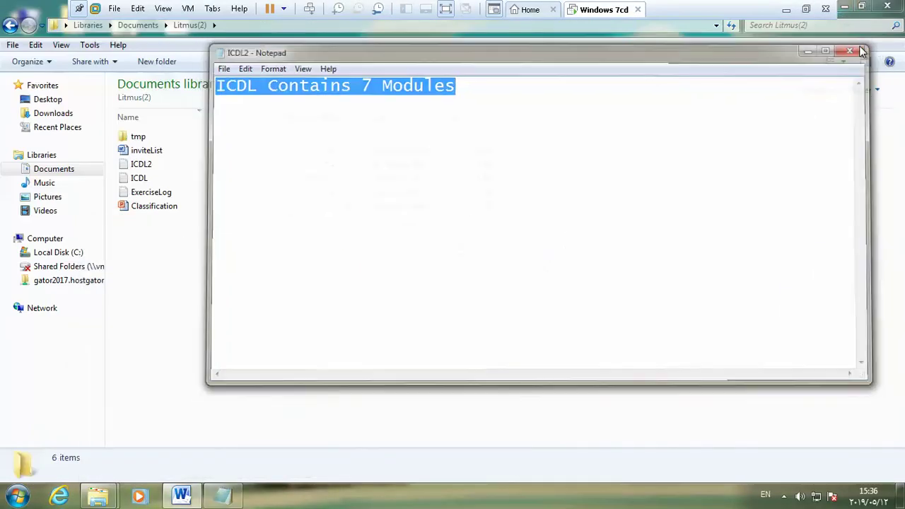
left_click(858, 46)
View the ICDL2 text file's properties in the Litmus(2) folder and highlight the extension in its file type
left_click(138, 168)
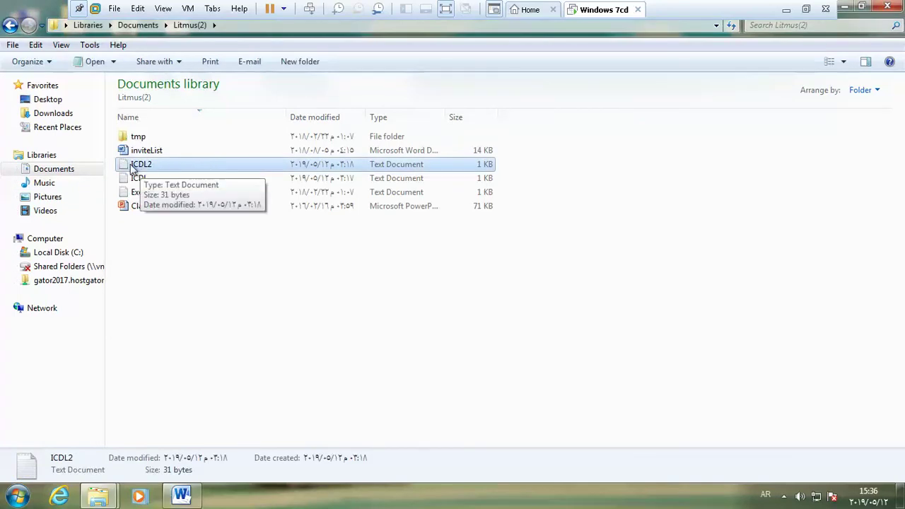
right_click(132, 167)
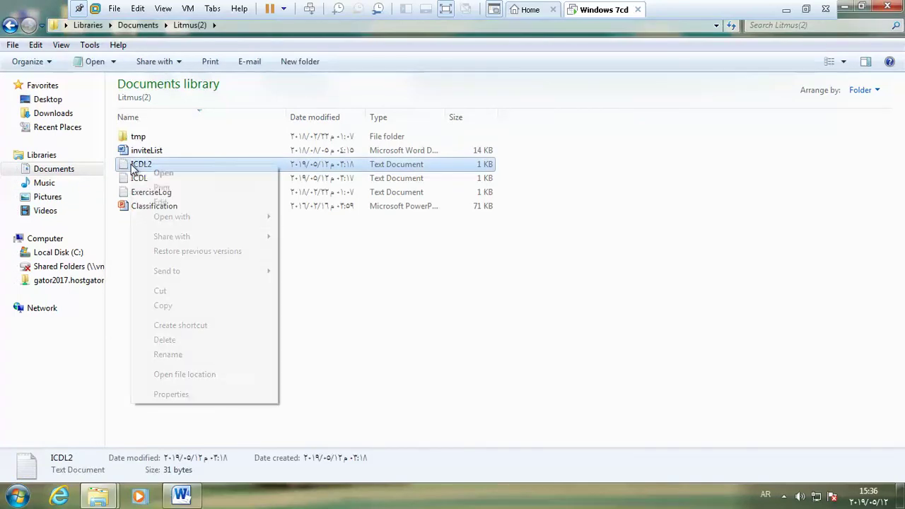
left_click(176, 162)
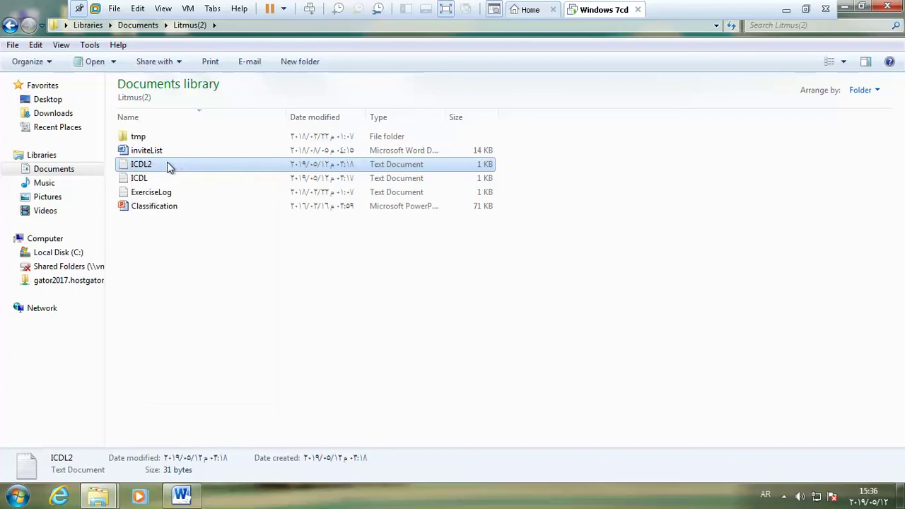
key("Escape")
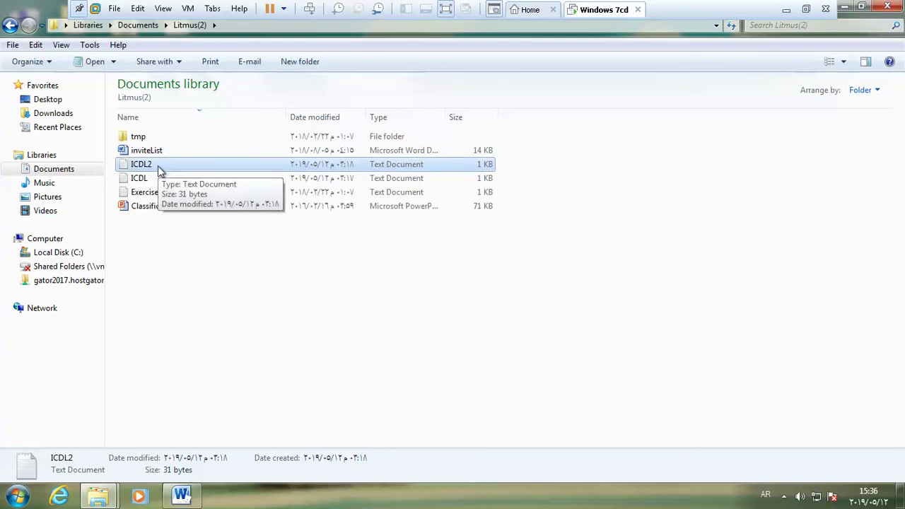
right_click(161, 170)
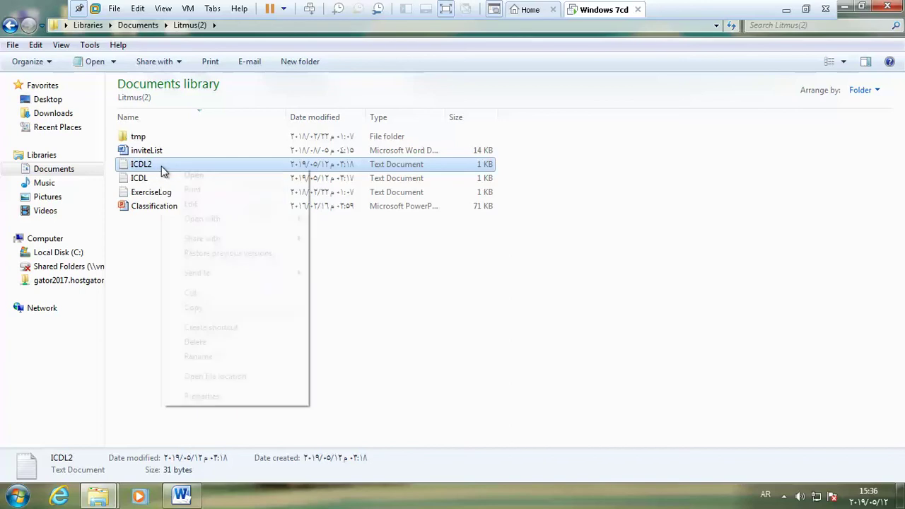
left_click(218, 398)
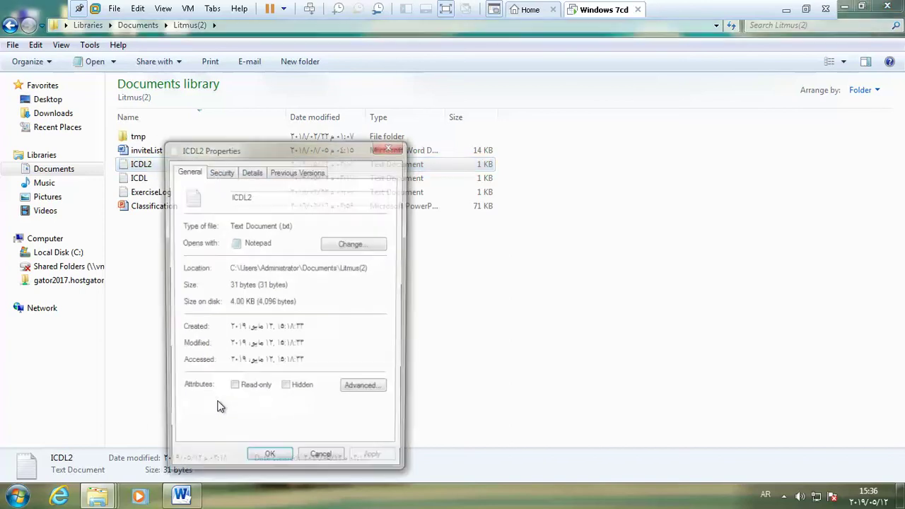
left_click_drag(279, 226, 297, 225)
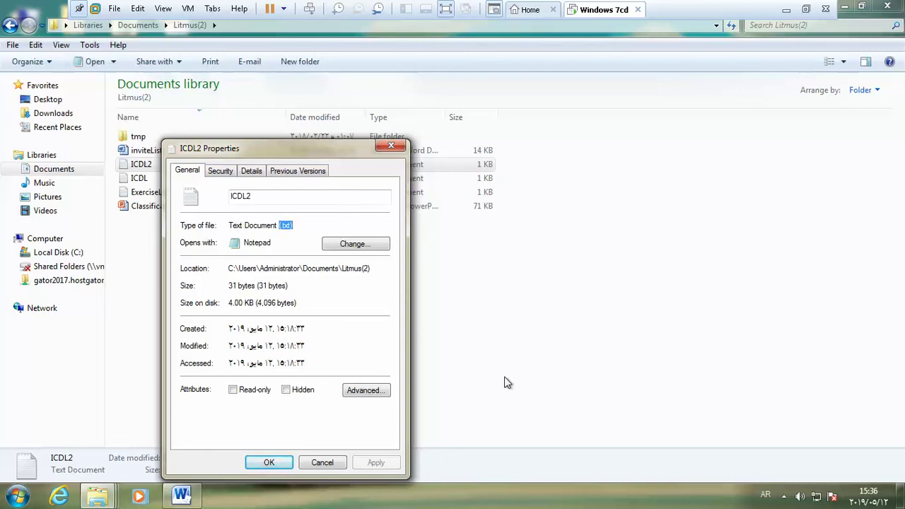
key("Escape")
left_click(530, 332)
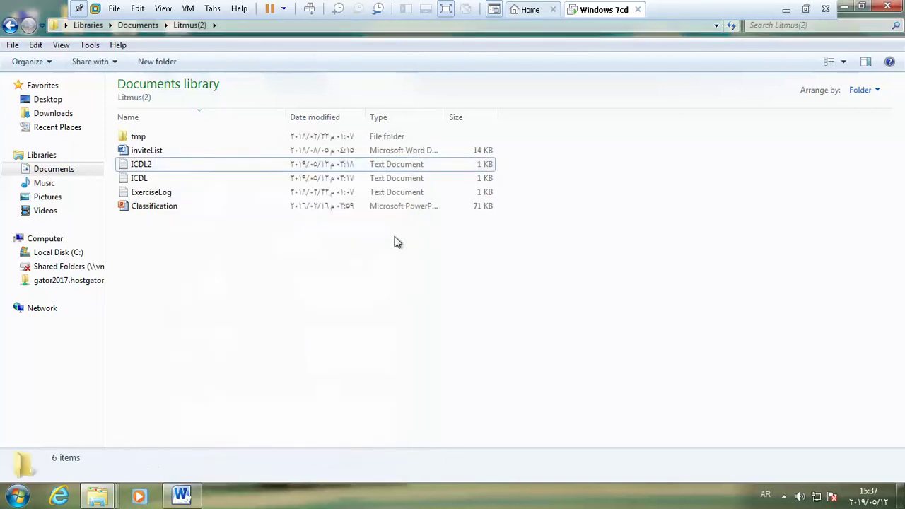
View the ICDL2 file's properties again, highlight the Litmus(2) folder in its location, and dismiss them without changes
right_click(140, 167)
left_click(193, 395)
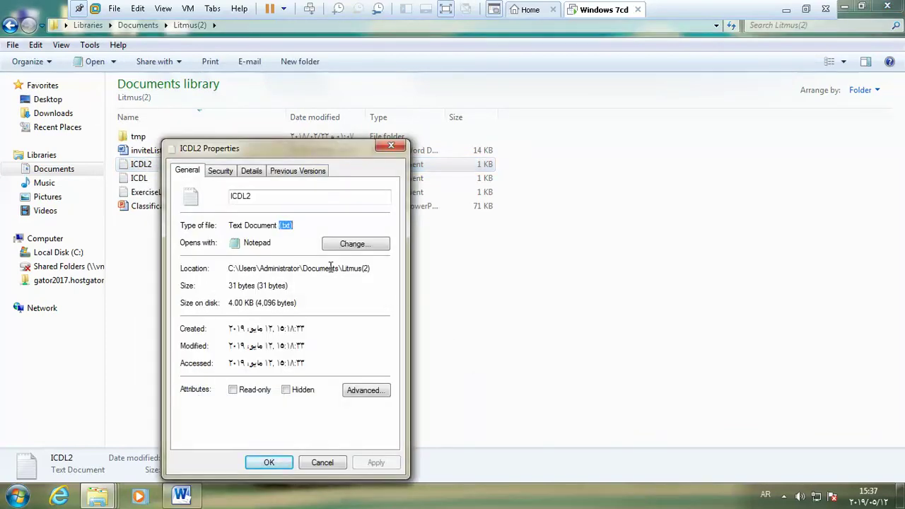
left_click_drag(340, 269, 374, 270)
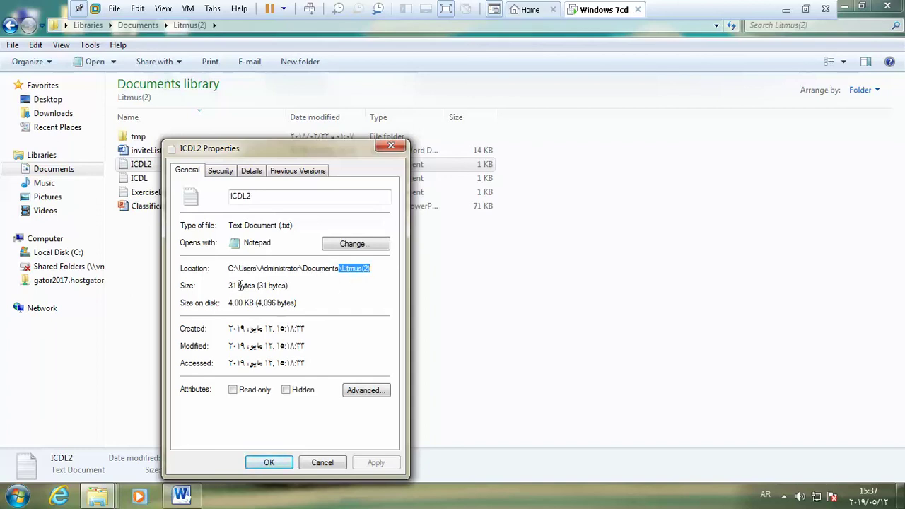
left_click(323, 462)
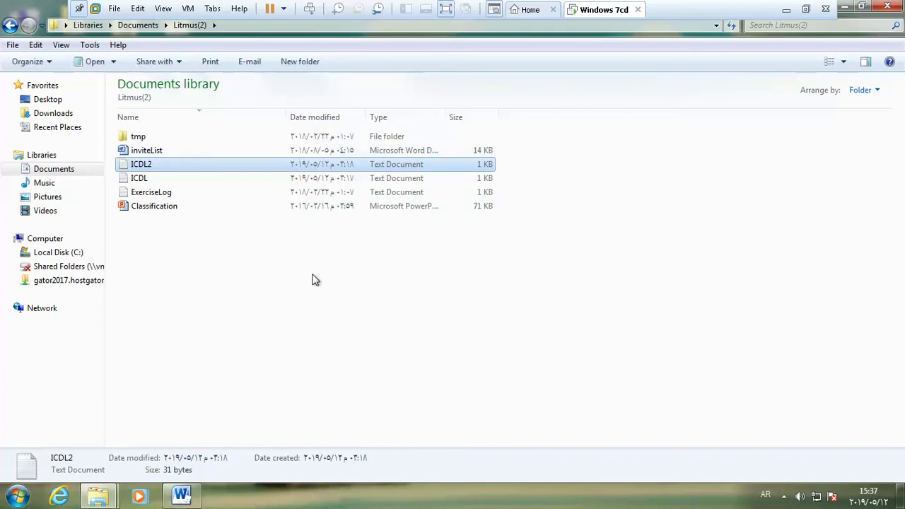
Hide the ICDL2 file by enabling only its Hidden attribute, leaving Read-only off after toggling both attributes
right_click(145, 167)
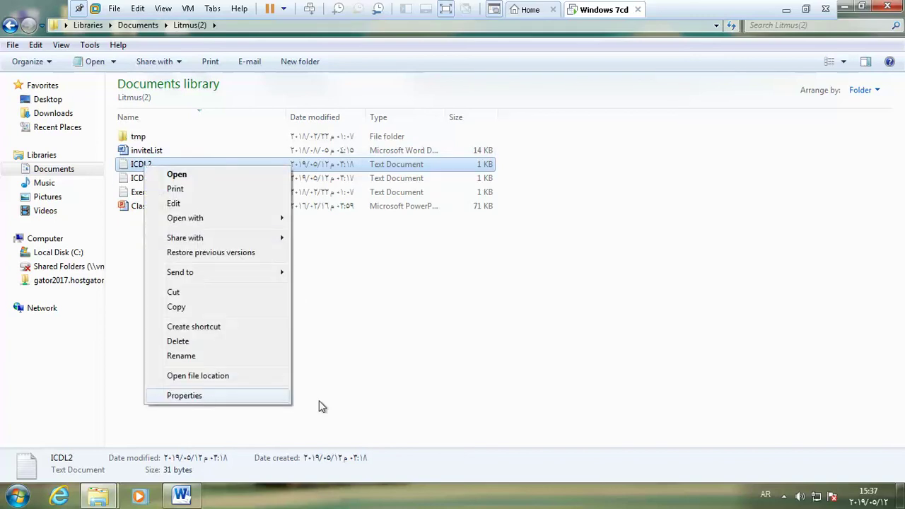
left_click(451, 339)
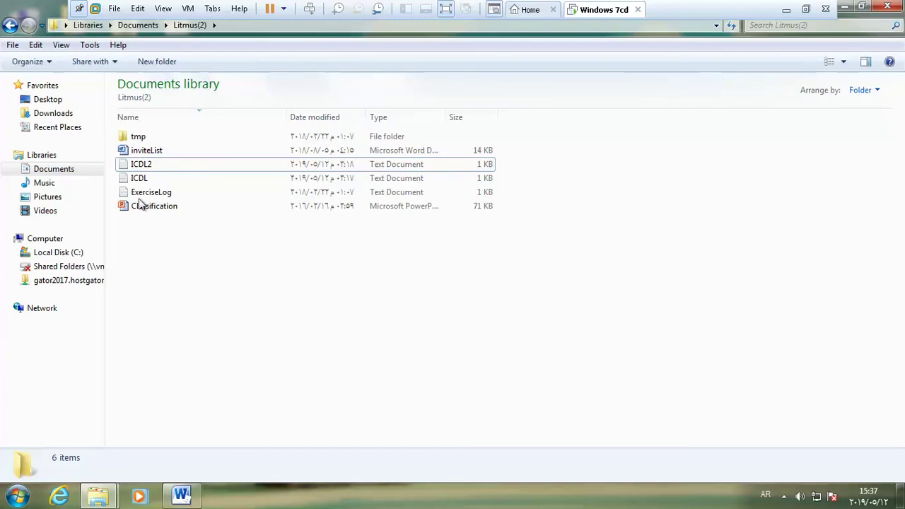
left_click(148, 168)
right_click(148, 167)
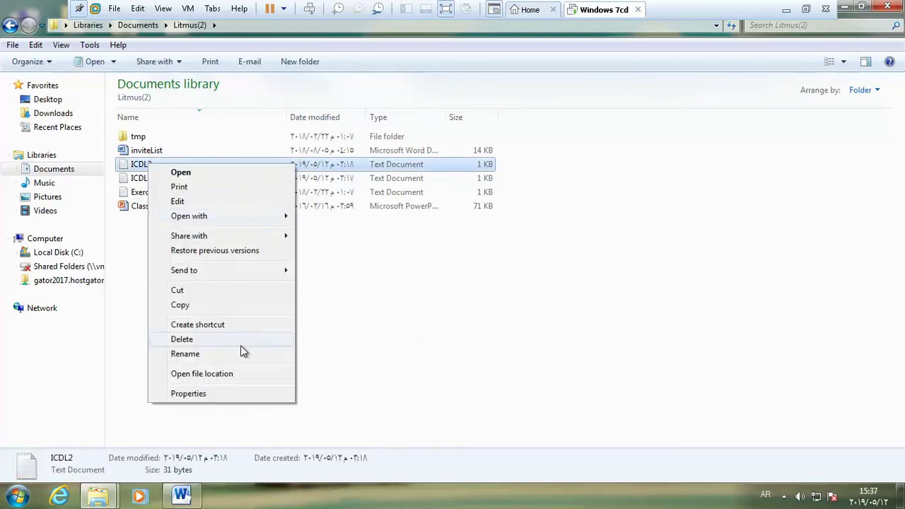
left_click(210, 393)
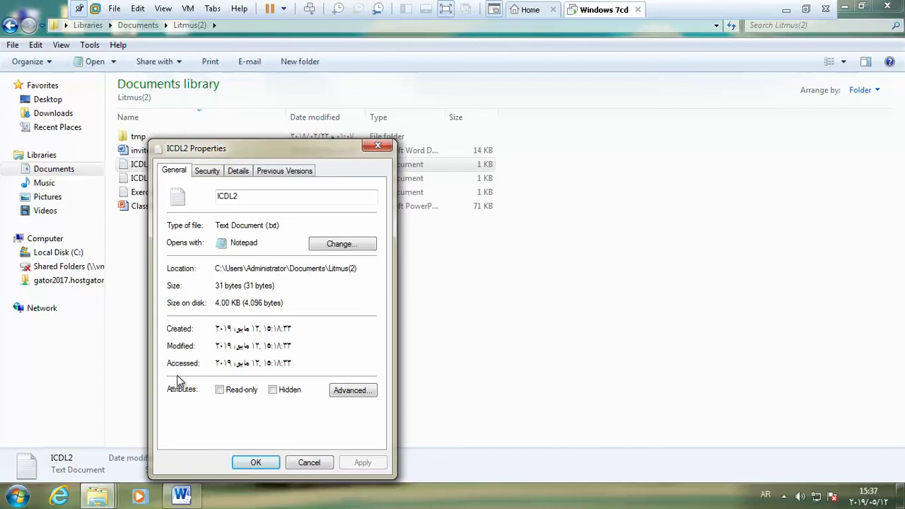
left_click(239, 391)
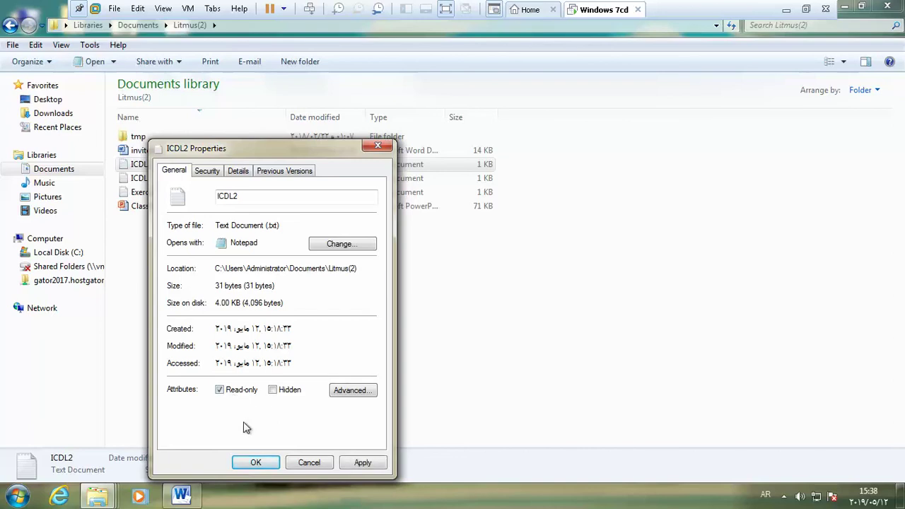
left_click(219, 390)
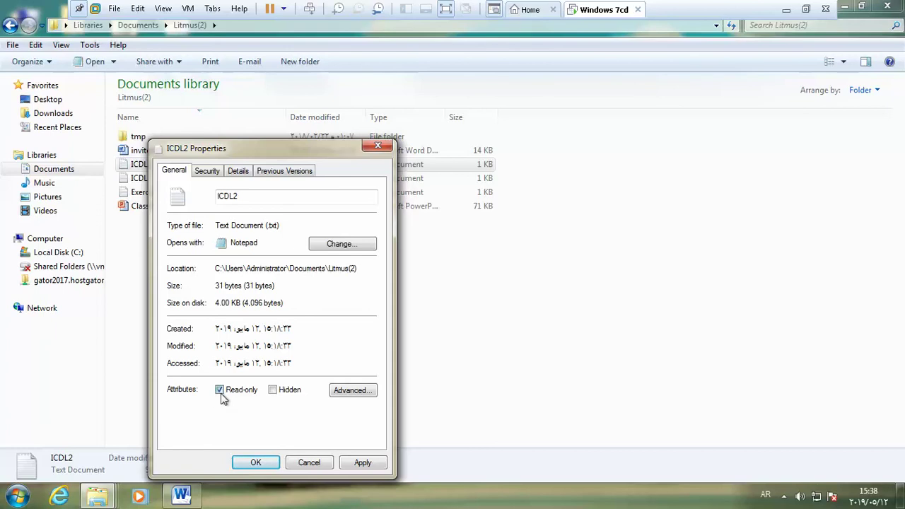
left_click(273, 391)
left_click(273, 391)
left_click(229, 394)
left_click(230, 391)
left_click(283, 390)
left_click(258, 462)
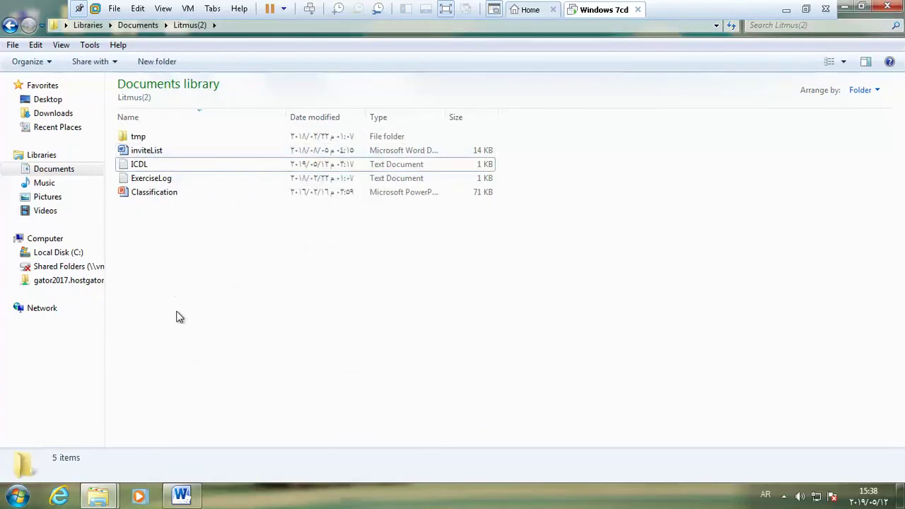
Hide the Classification presentation by enabling the Hidden attribute in its properties
right_click(157, 191)
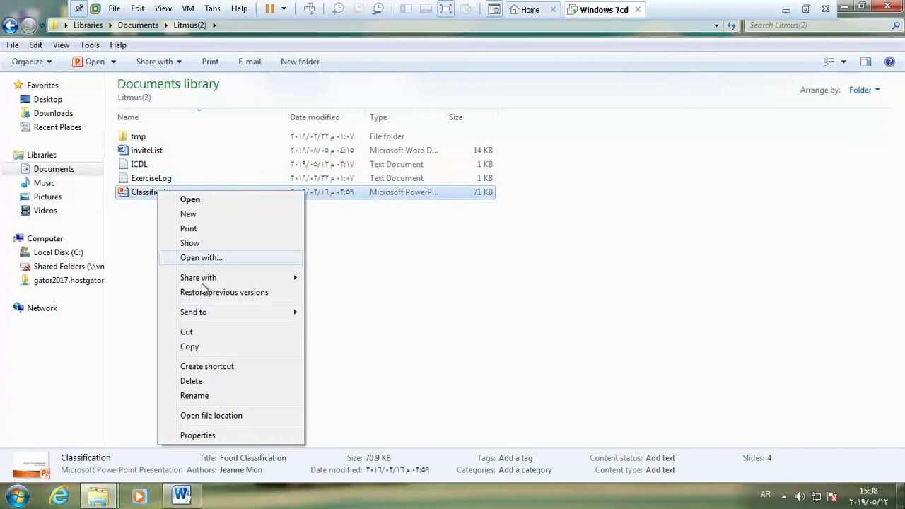
left_click(222, 436)
left_click(291, 391)
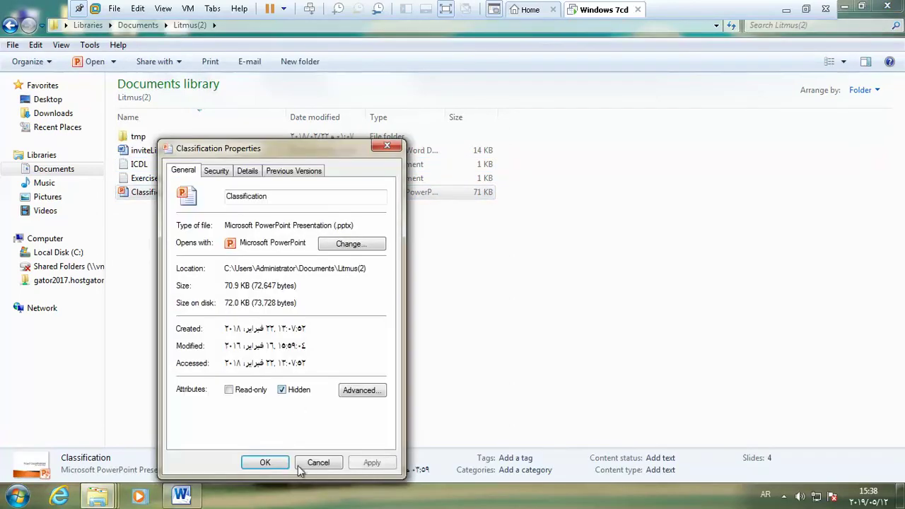
left_click(268, 462)
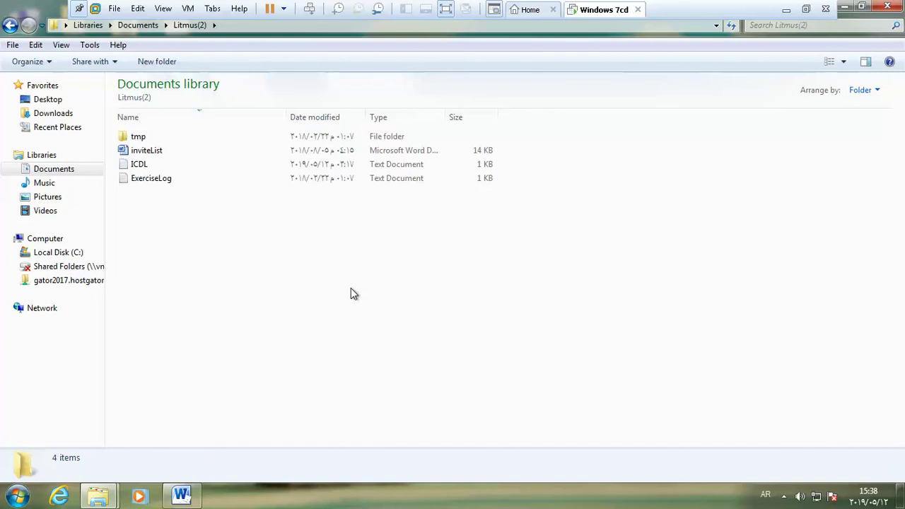
Set the folder view options to show hidden files, folders, and drives
left_click(27, 62)
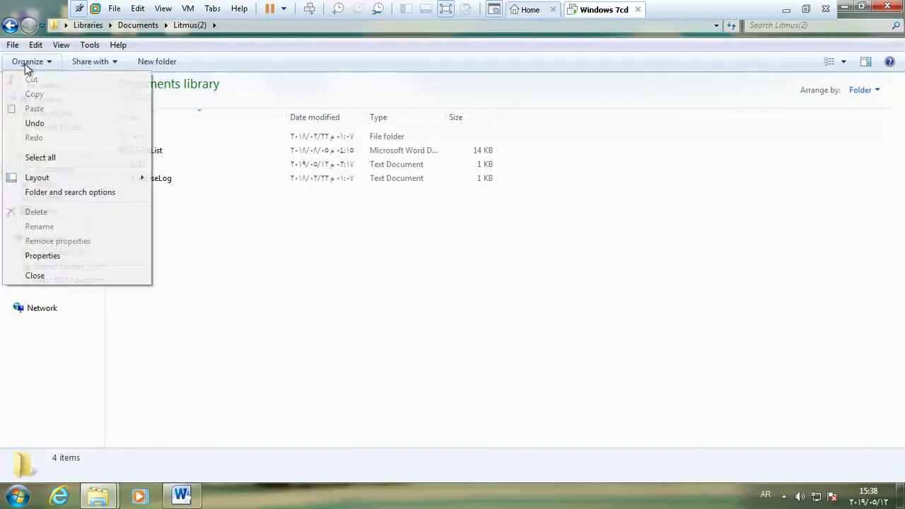
left_click(104, 192)
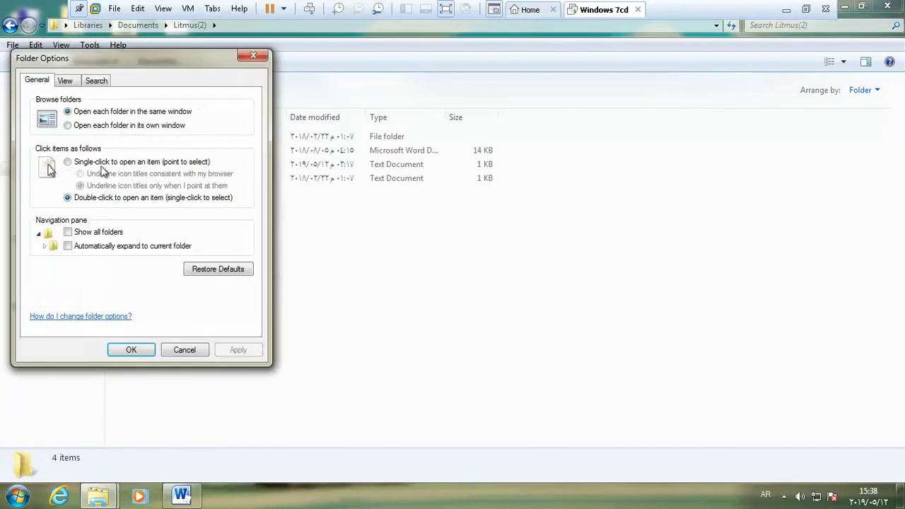
left_click(66, 84)
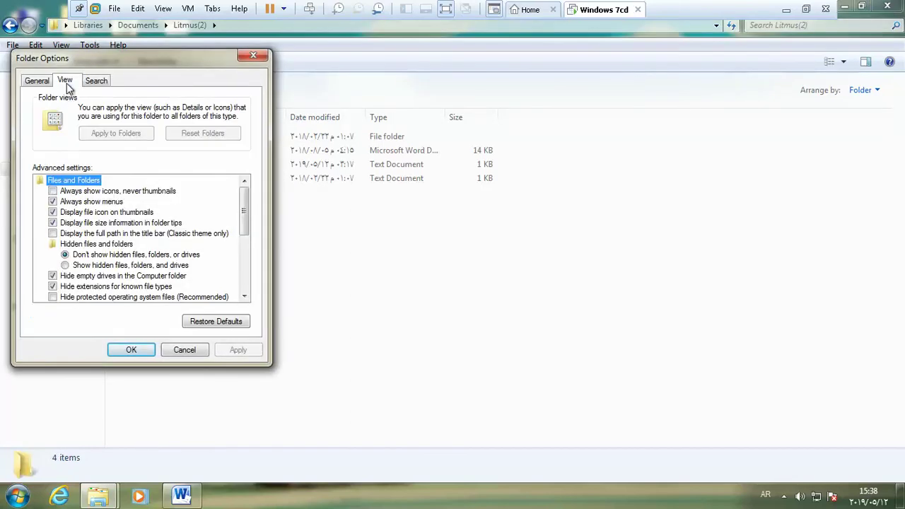
left_click(95, 266)
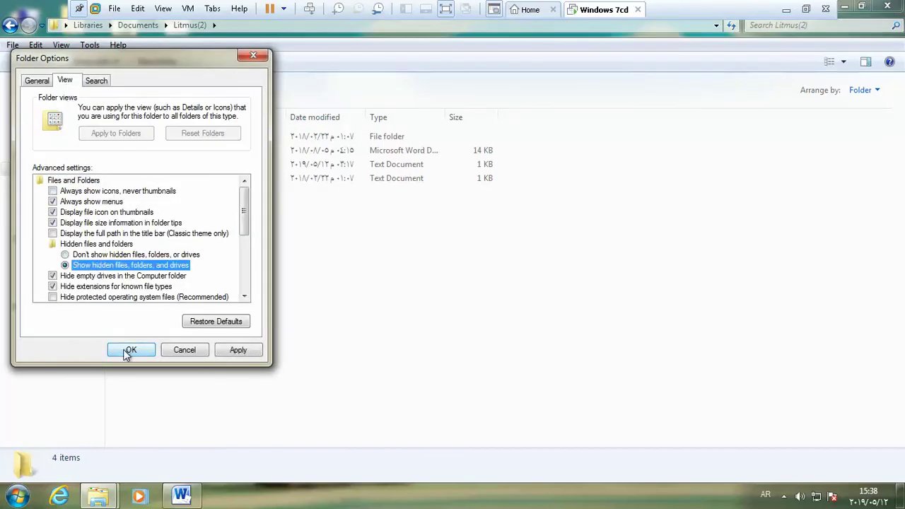
left_click(127, 350)
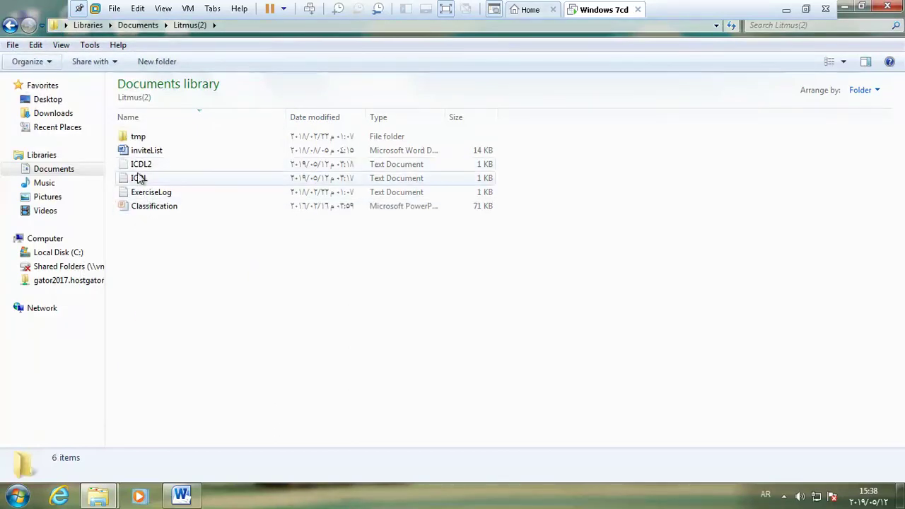
Set the folder view options back to not showing hidden files, folders, or drives
left_click(41, 65)
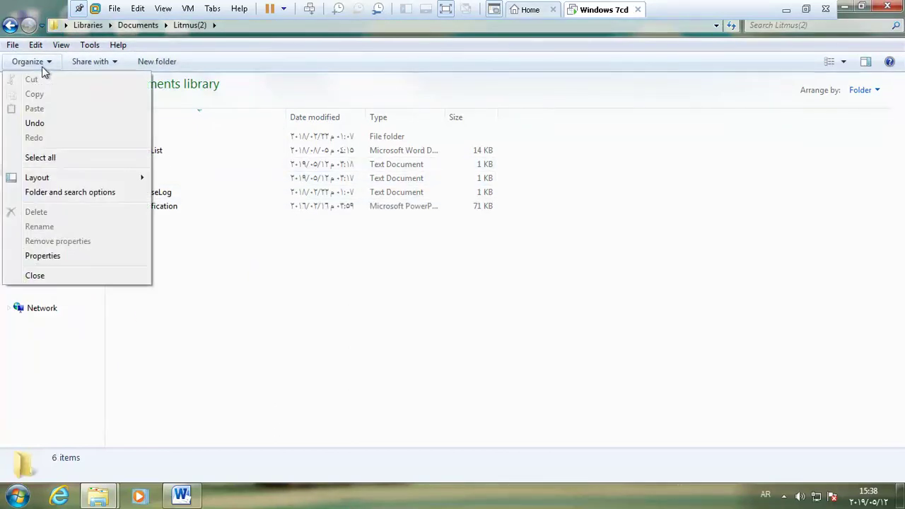
left_click(88, 193)
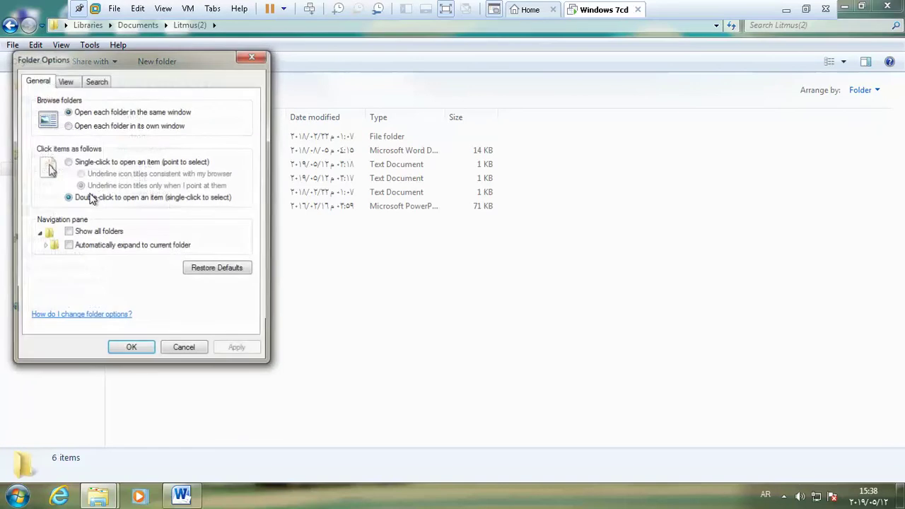
left_click(67, 83)
left_click(117, 255)
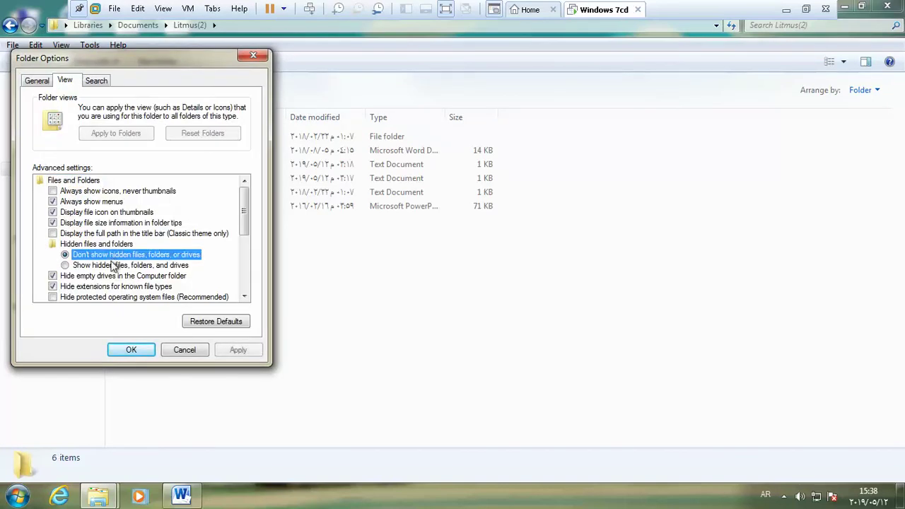
left_click(134, 351)
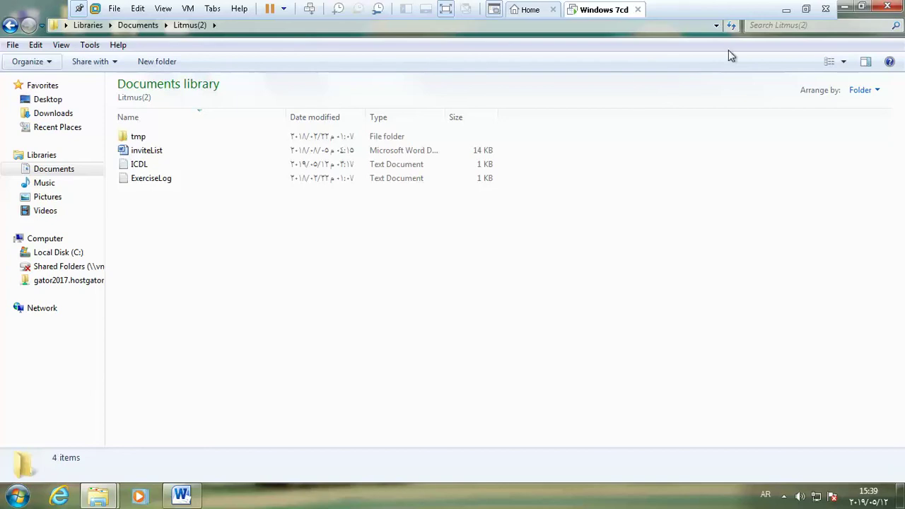
Minimize the virtual machine and end the NetSupport School screen show from the host computer
left_click(787, 12)
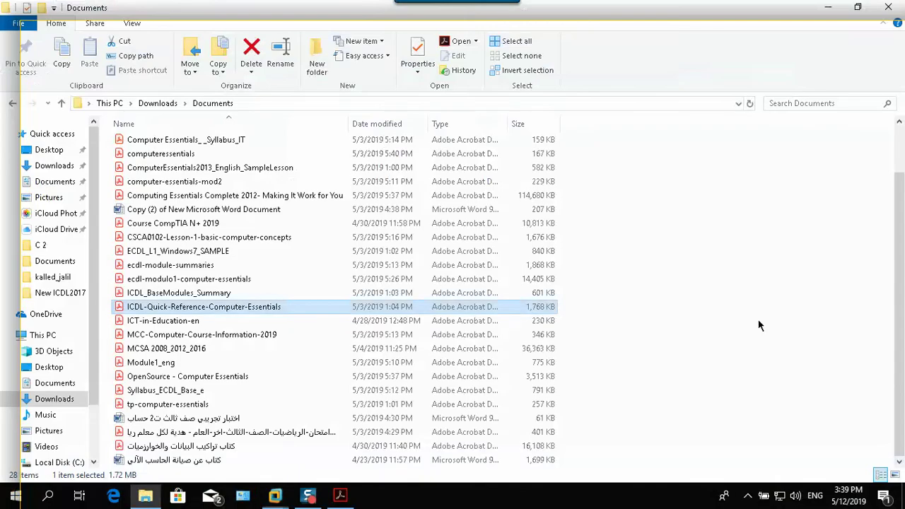
left_click(747, 496)
right_click(718, 461)
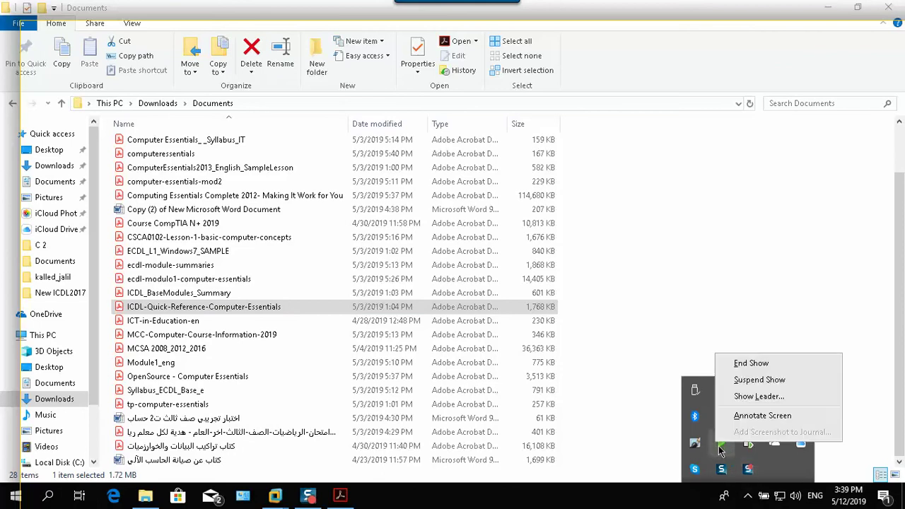
left_click(761, 366)
left_click(747, 496)
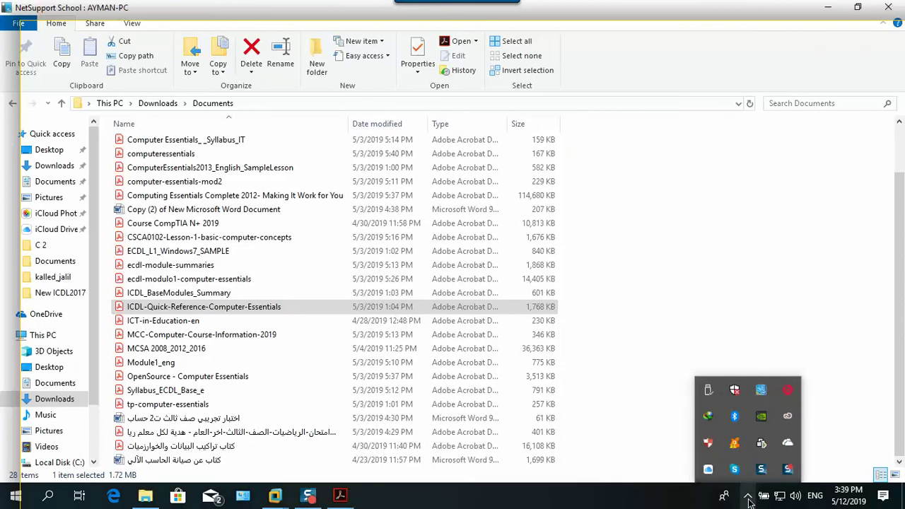
left_click(747, 497)
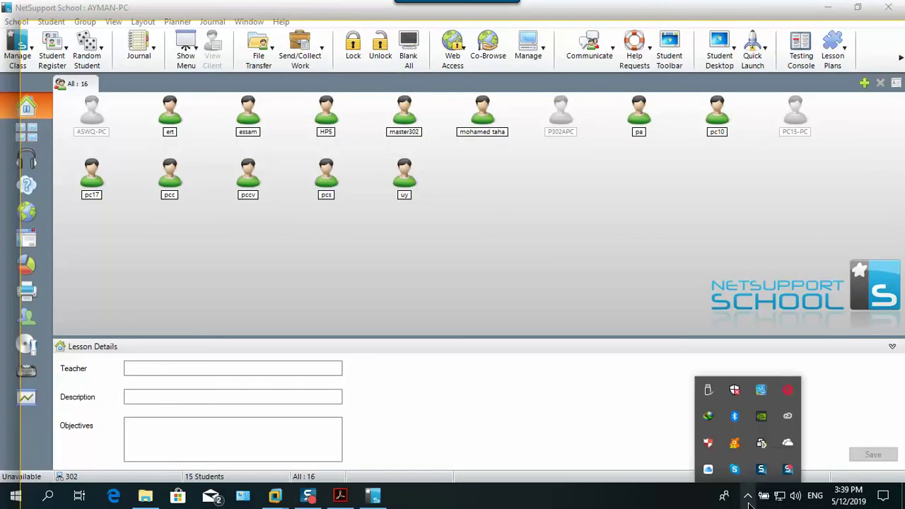